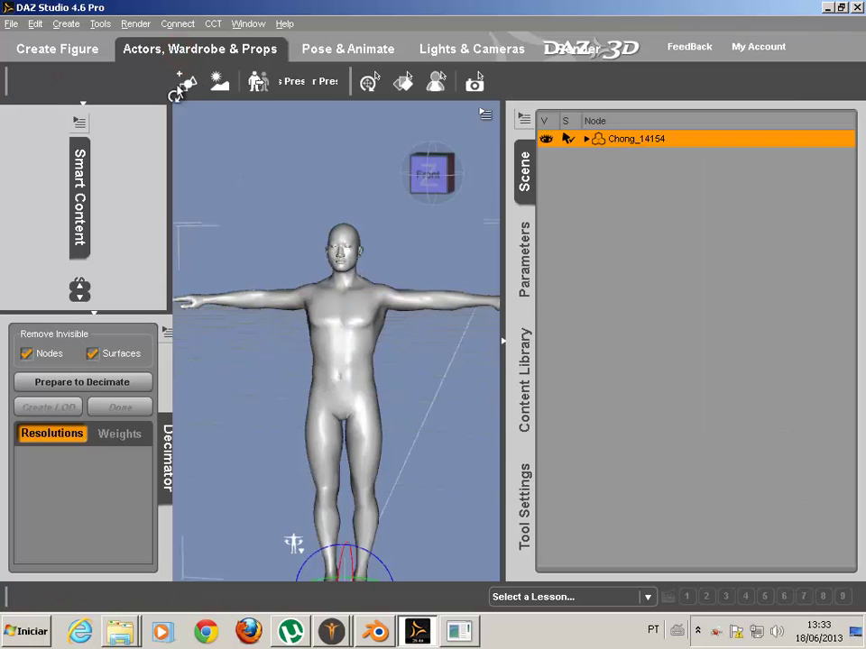
Browse the saved figures in the Content Library, and collapse both side pane areas to widen the viewport around the figure.
left_click(529, 379)
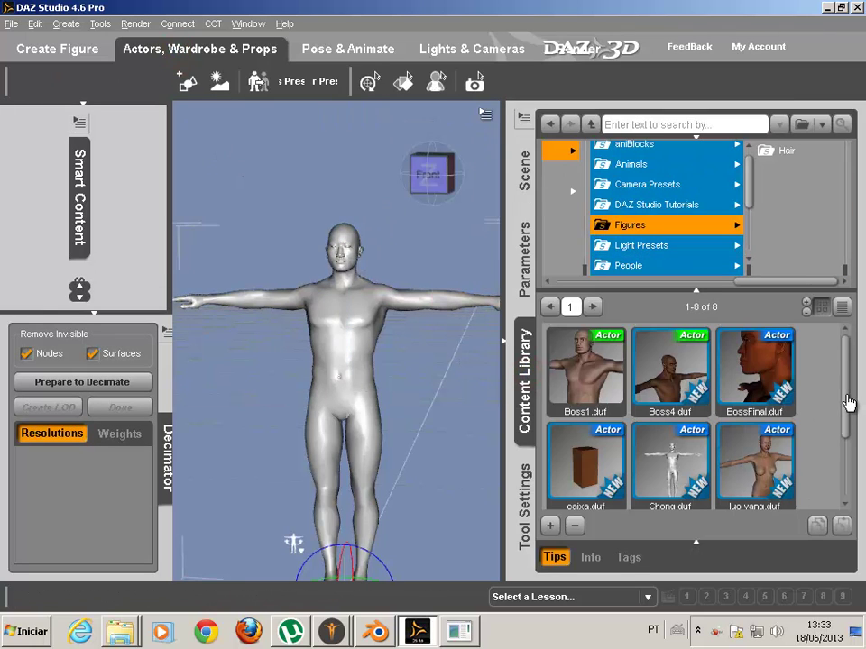
left_click_drag(848, 403, 846, 435)
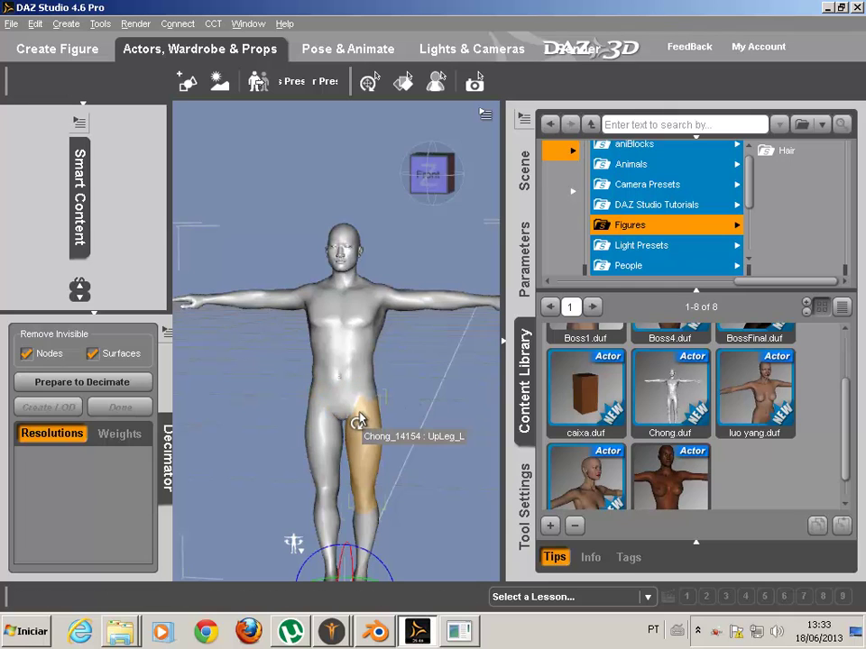
scroll(421, 272, "up", 5)
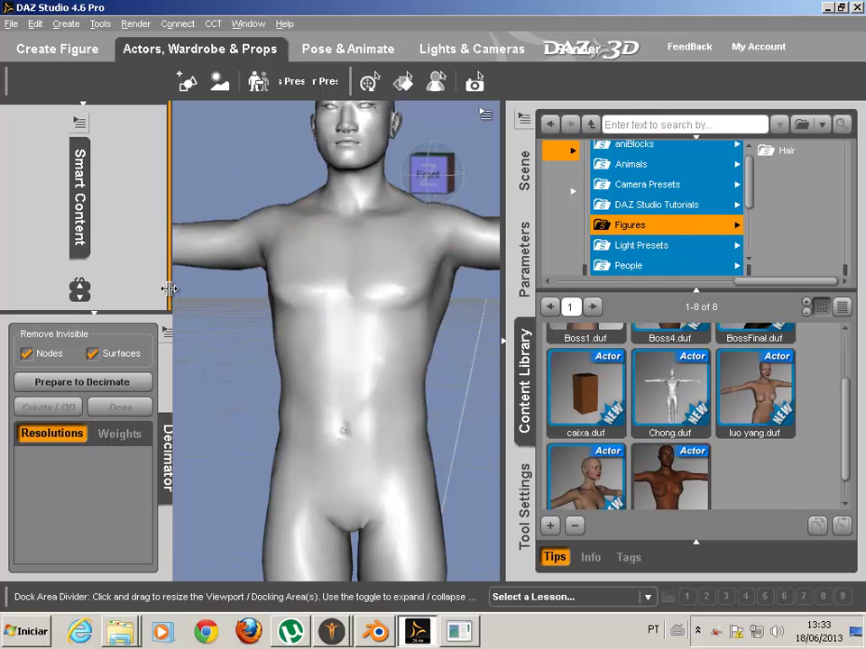
left_click_drag(171, 289, 195, 310)
left_click(366, 341)
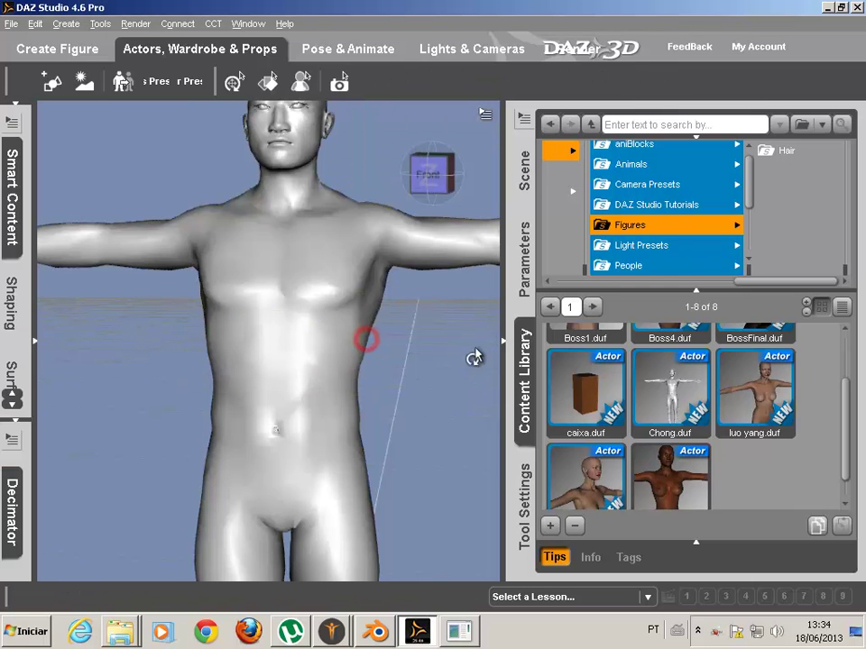
left_click(505, 341)
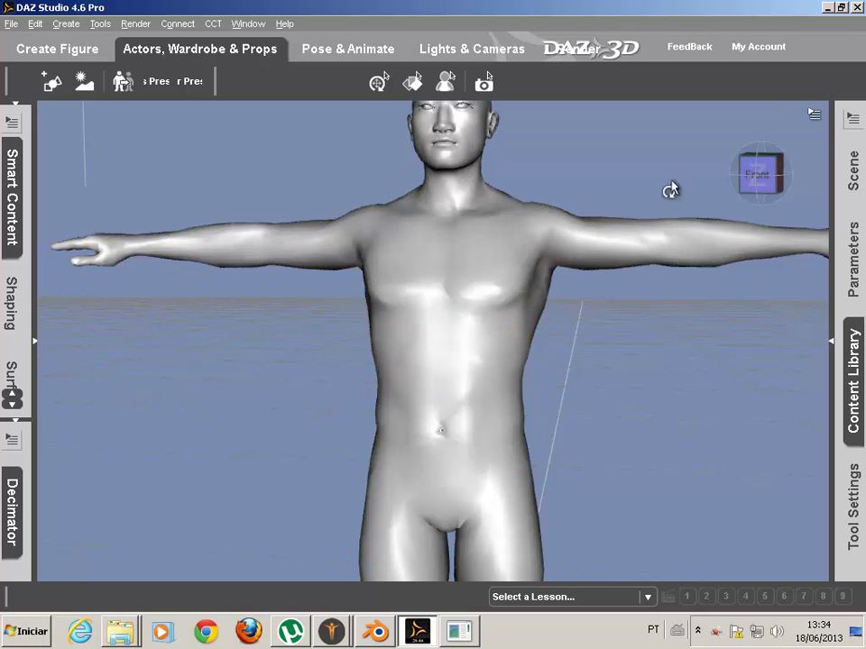
left_click_drag(815, 161, 753, 241)
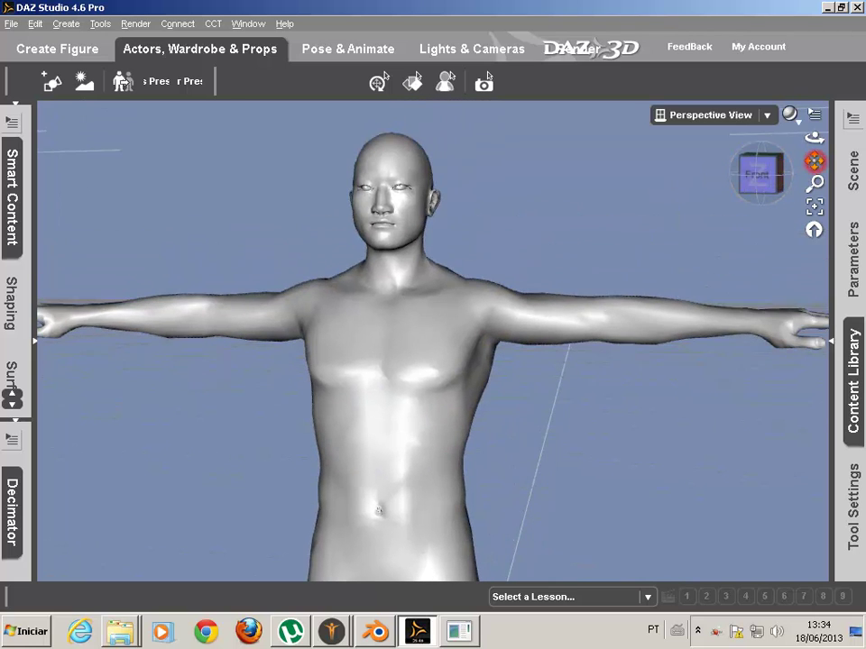
Activate the Joint Editor tool on the Chong_14154 figure.
left_click(759, 168)
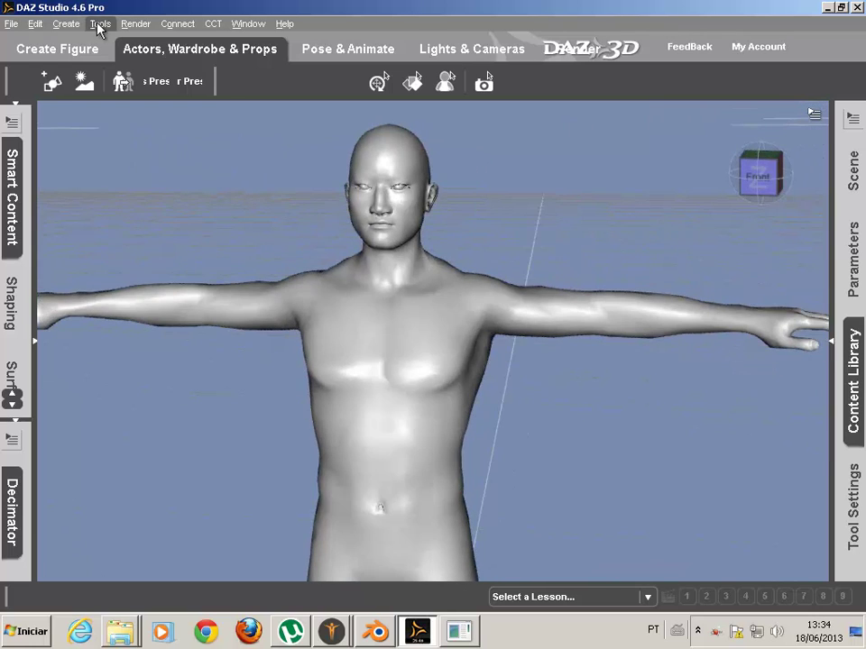
left_click(99, 24)
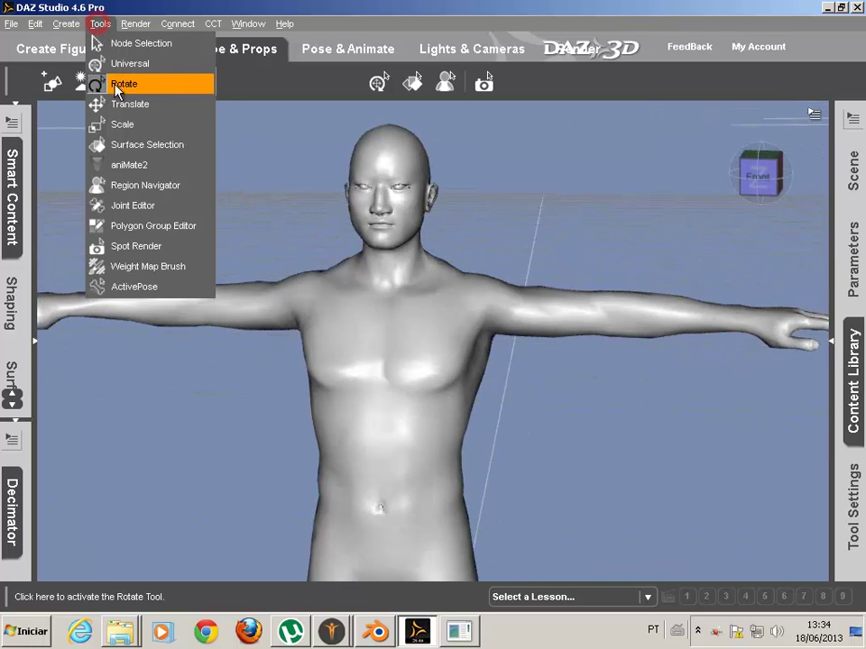
left_click(142, 206)
Examine how the figure's bones sit inside the body from an angle and from the front.
left_click(749, 183)
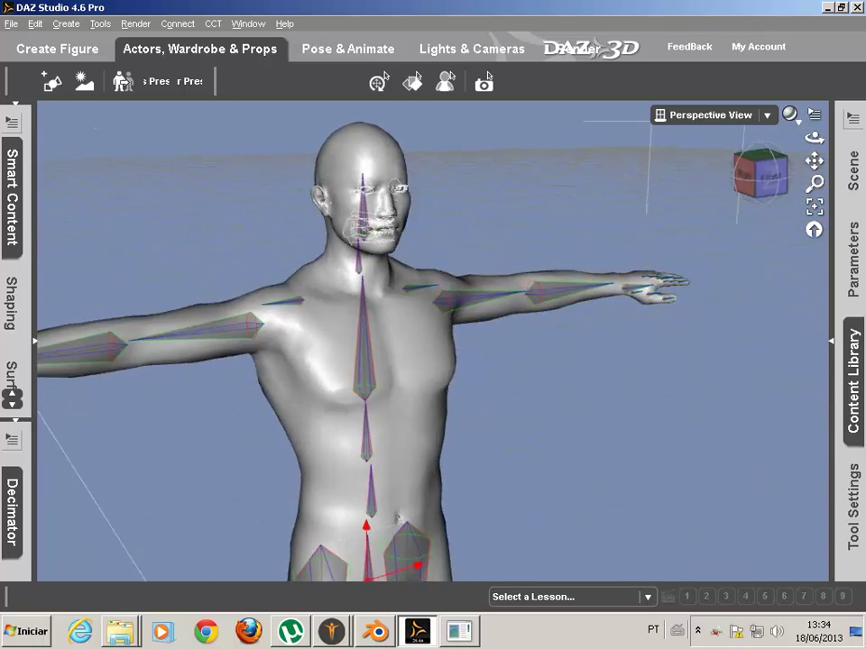
left_click_drag(749, 183, 701, 184)
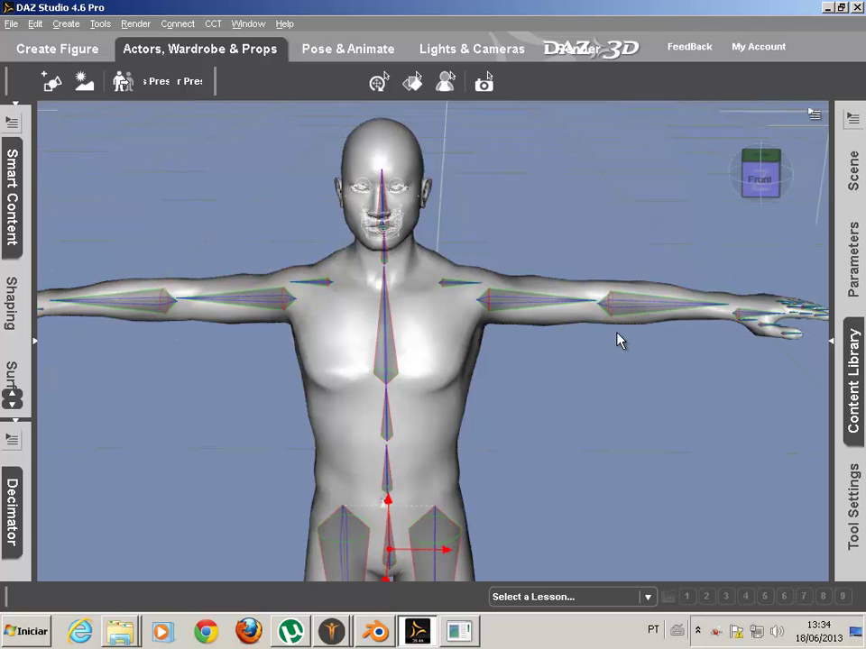
scroll(619, 340, "up", 5)
scroll(618, 340, "down", 7)
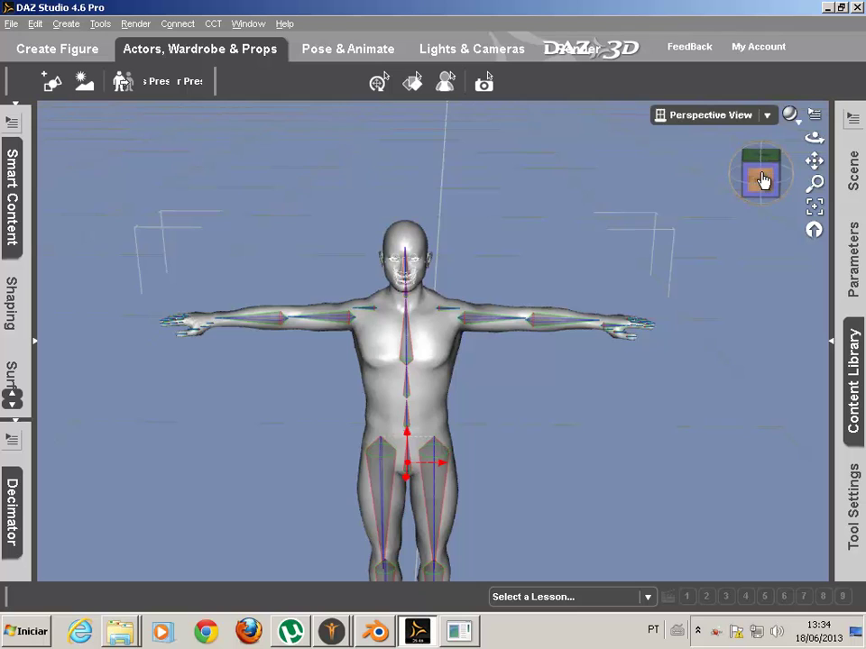
left_click(760, 176)
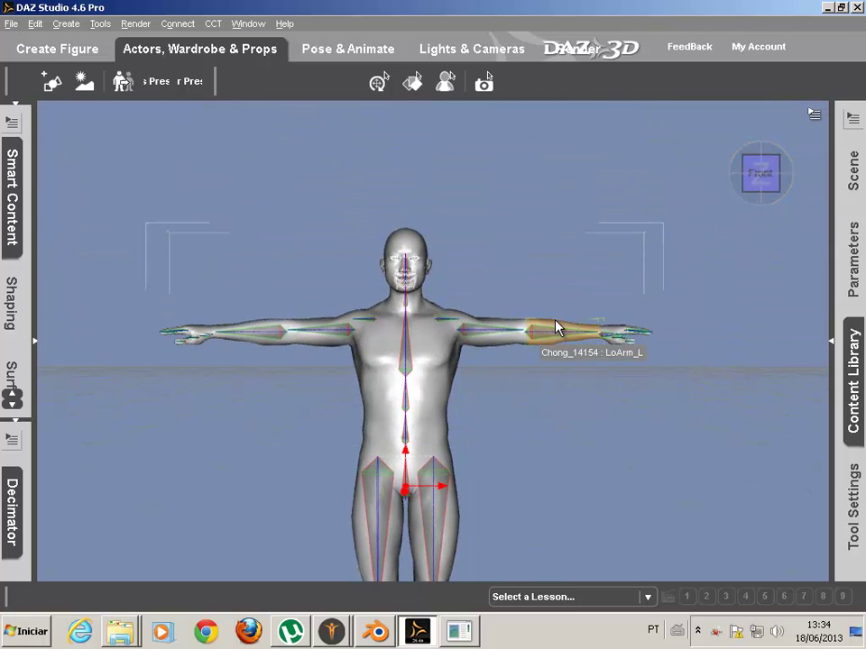
scroll(560, 369, "down", 1)
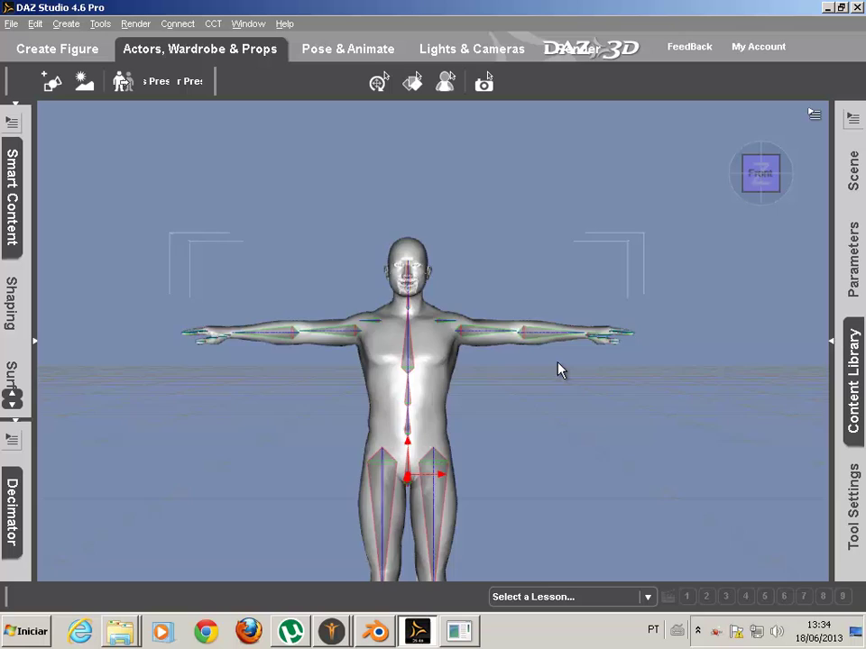
scroll(559, 370, "up", 3)
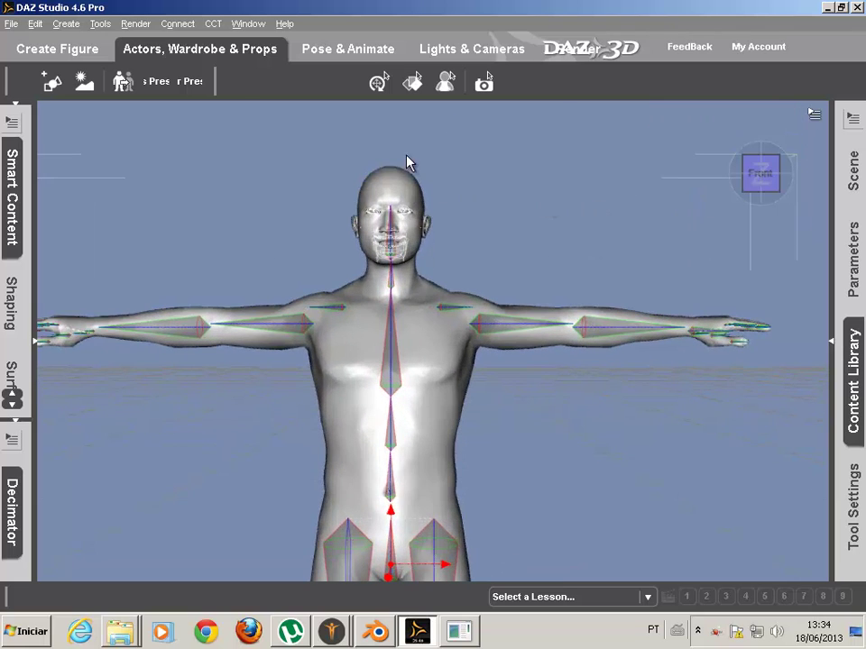
left_click(100, 23)
mouse_move(66, 23)
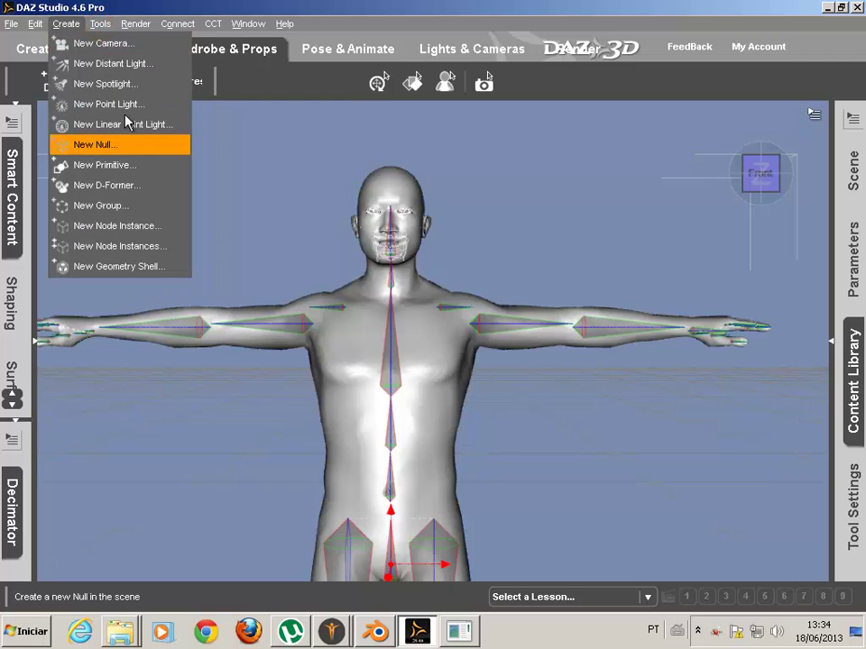
mouse_move(100, 23)
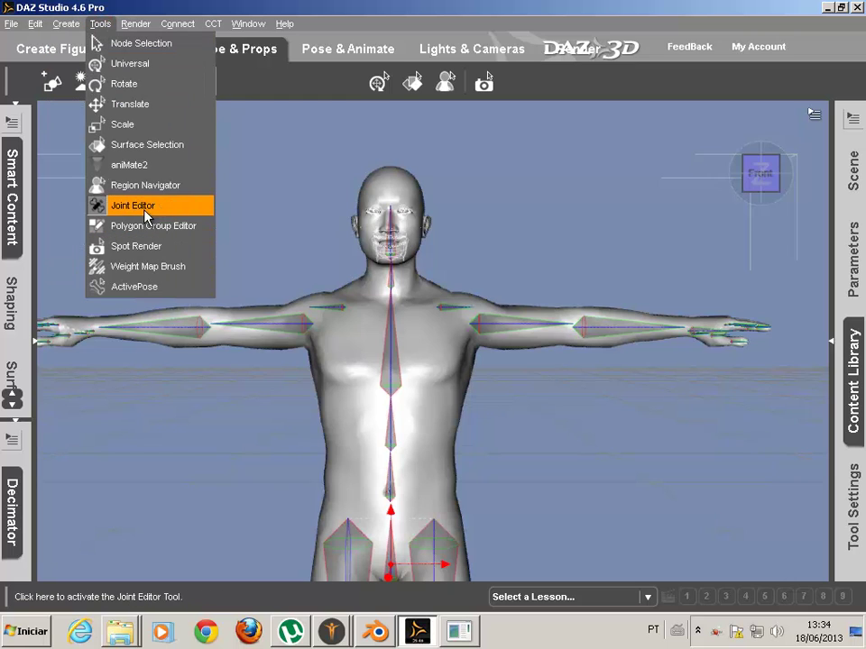
left_click(249, 13)
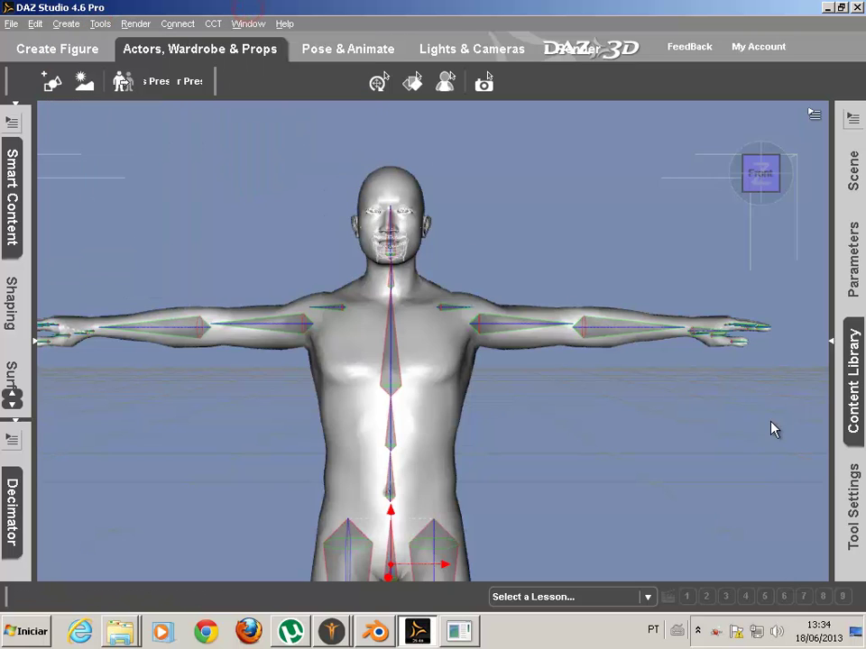
Open the Tool Settings pane for the Joint Editor.
left_click(854, 512)
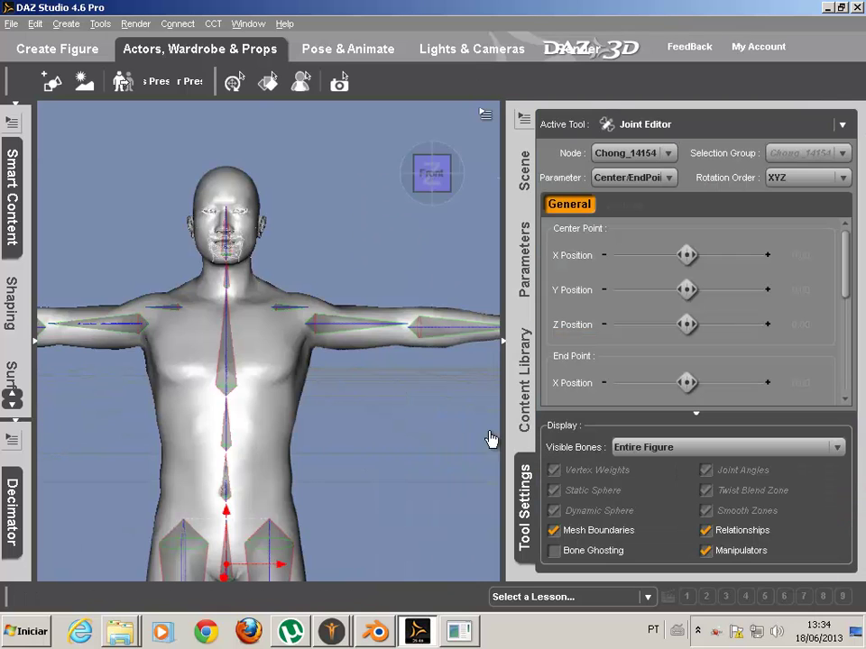
left_click(246, 24)
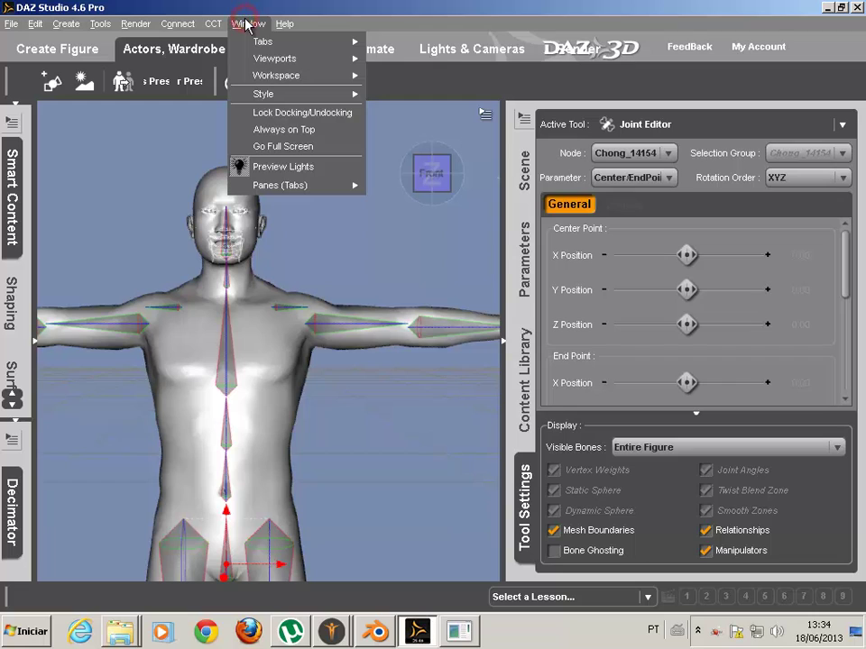
mouse_move(276, 46)
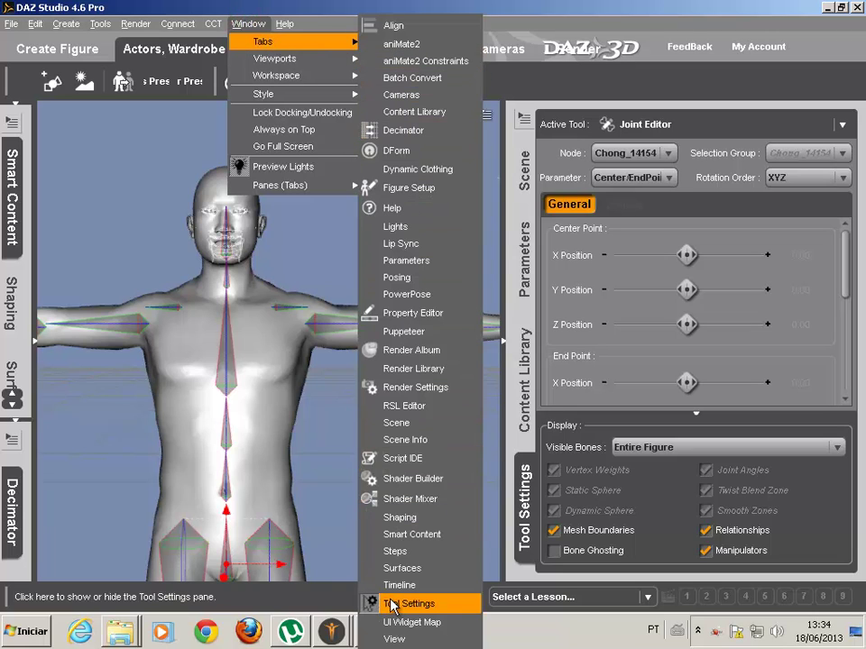
left_click(613, 9)
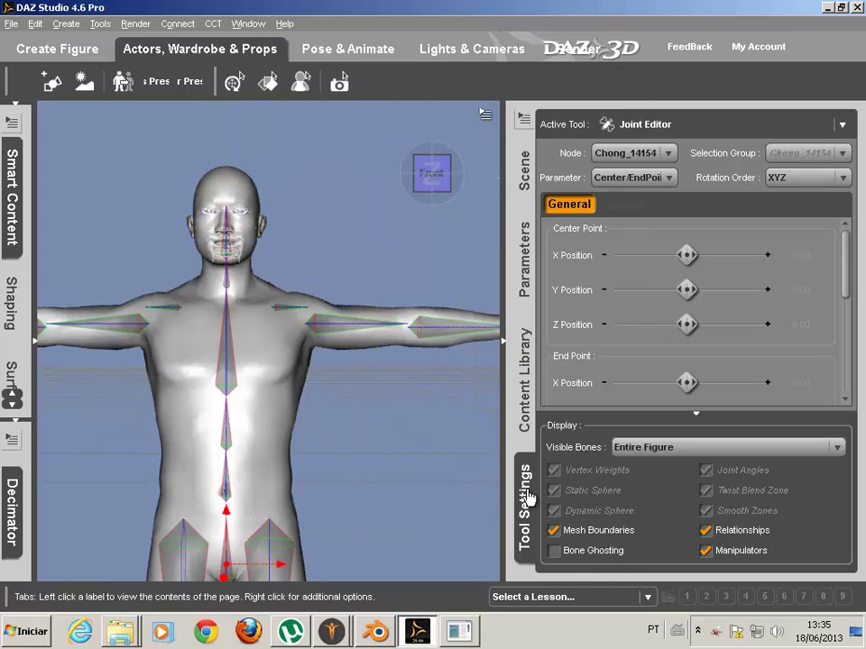
Set the Z Rotation orientation of the left lower leg bone (LoLeg_L) to -3.94, aligning the bone with its end point at the ankle.
scroll(323, 407, "up", 1)
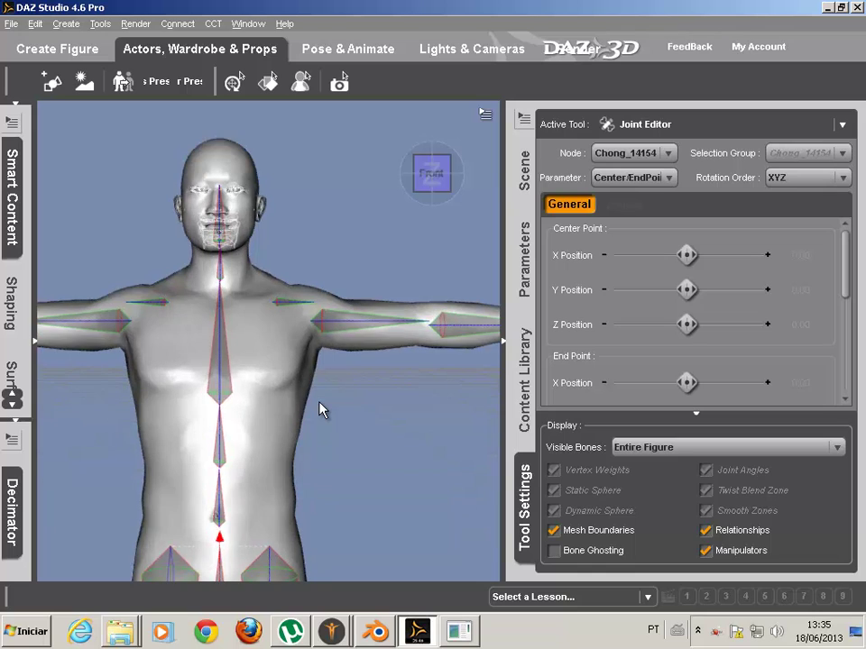
scroll(323, 408, "down", 2)
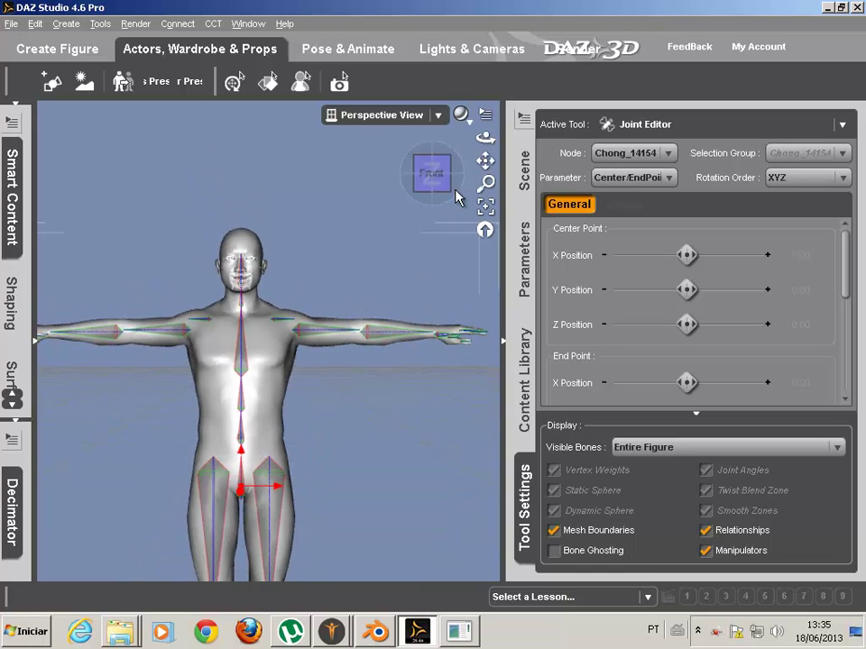
left_click_drag(485, 165, 495, 11)
scroll(421, 372, "up", 3)
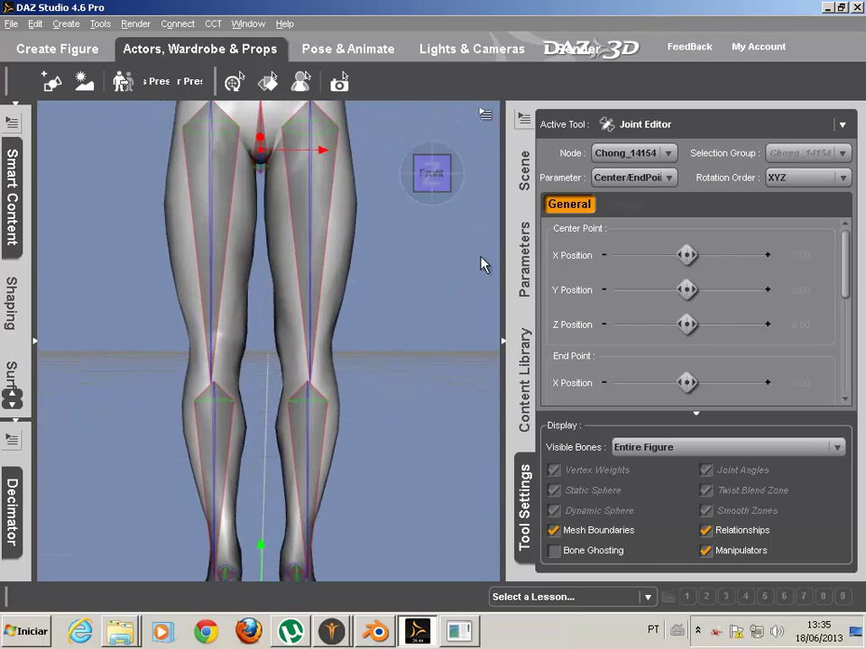
mouse_move(487, 207)
left_click_drag(485, 163, 486, 99)
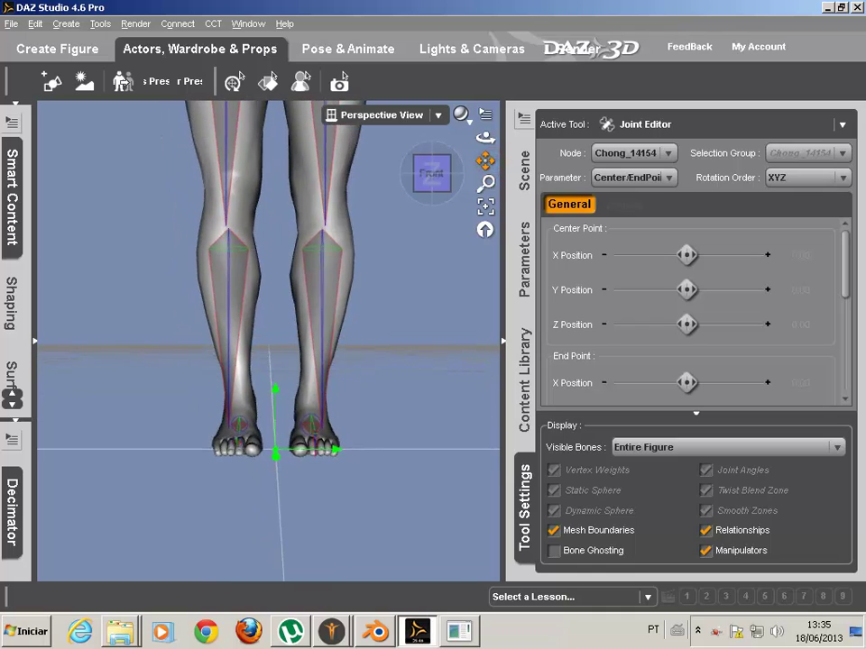
scroll(377, 427, "up", 4)
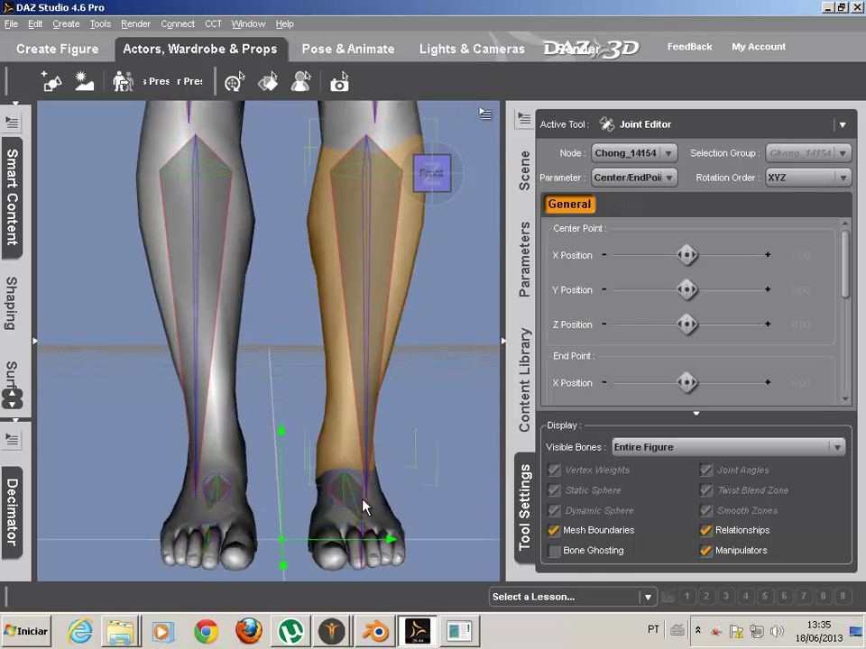
left_click(372, 363)
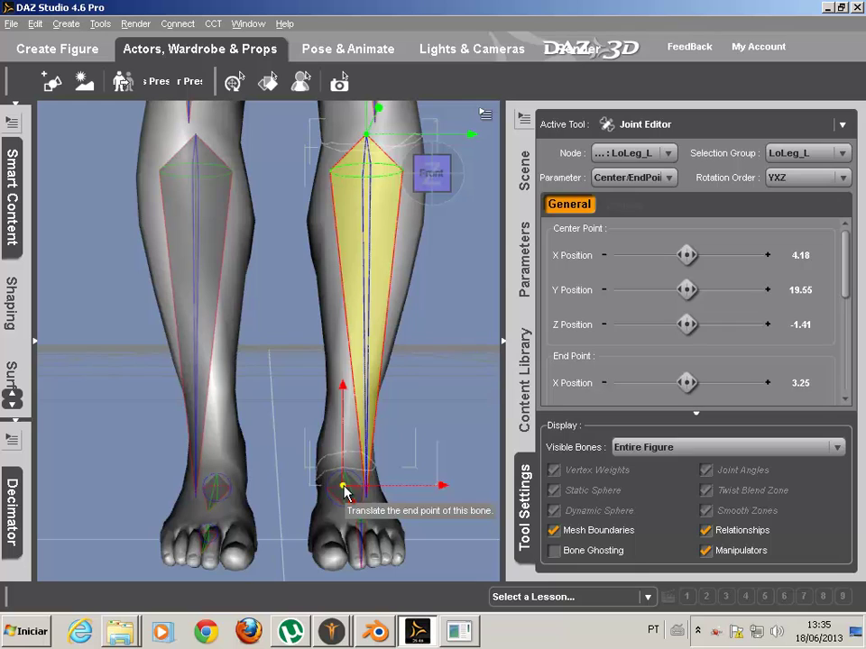
scroll(406, 337, "down", 5)
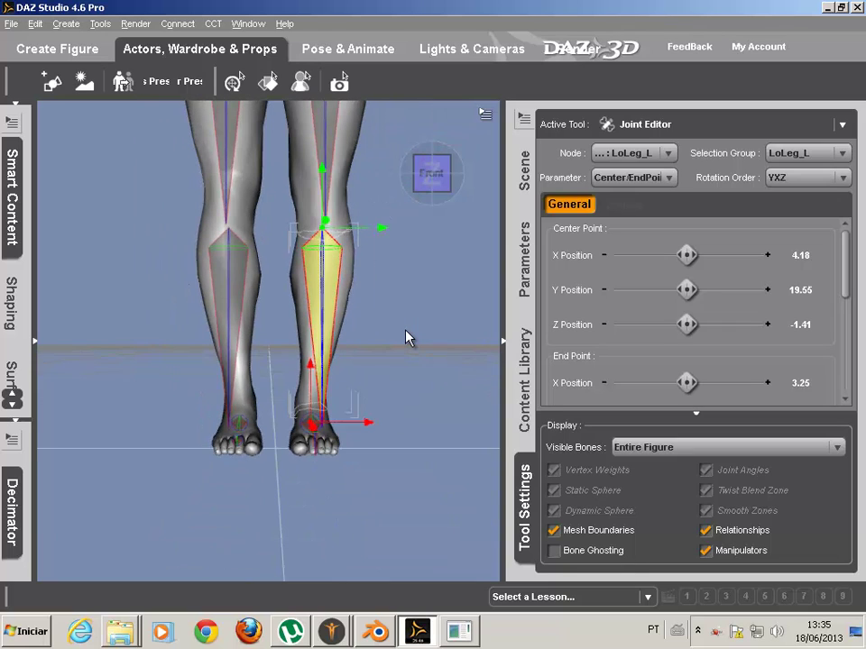
scroll(406, 337, "up", 4)
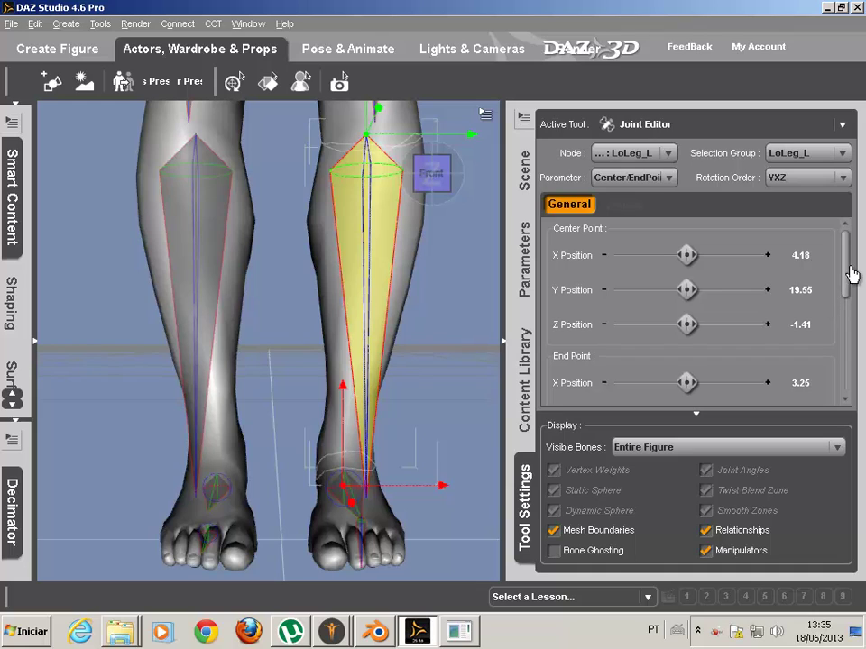
mouse_move(843, 267)
left_mouse_down()
mouse_move(850, 302)
mouse_move(856, 263)
left_mouse_up()
left_click_drag(849, 263, 852, 349)
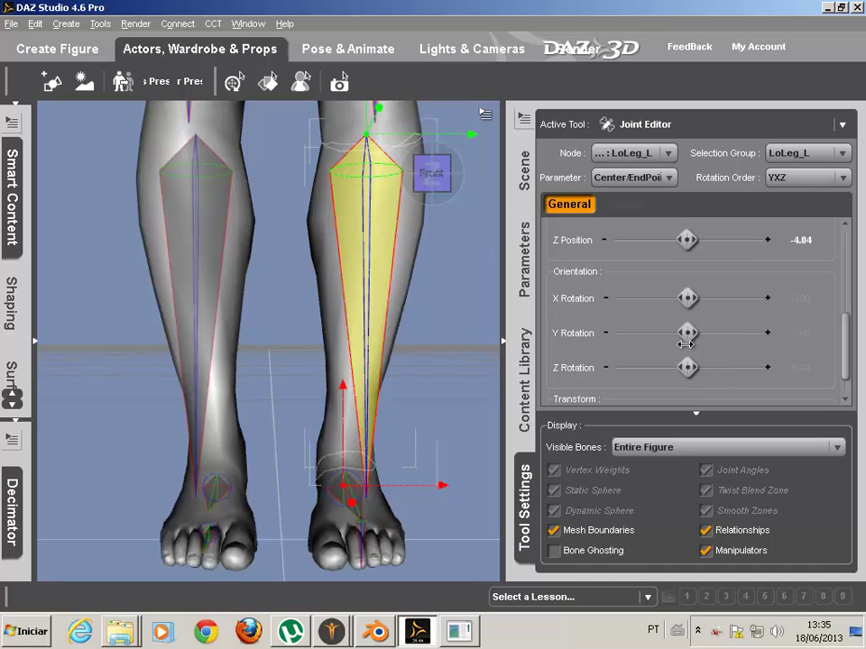
left_click_drag(690, 368, 643, 367)
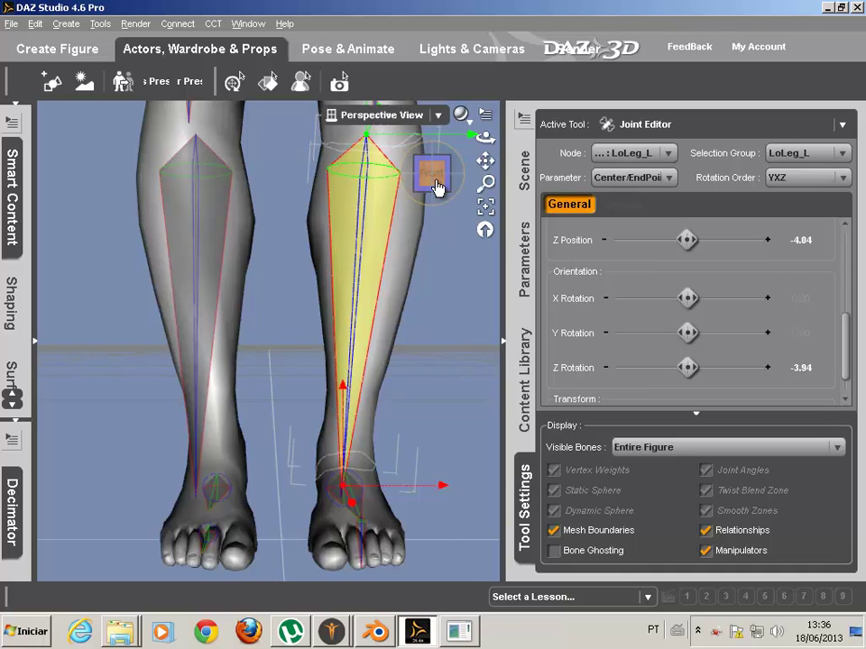
Switch the viewport to the Front View and frame the figure's legs closely.
left_click(406, 116)
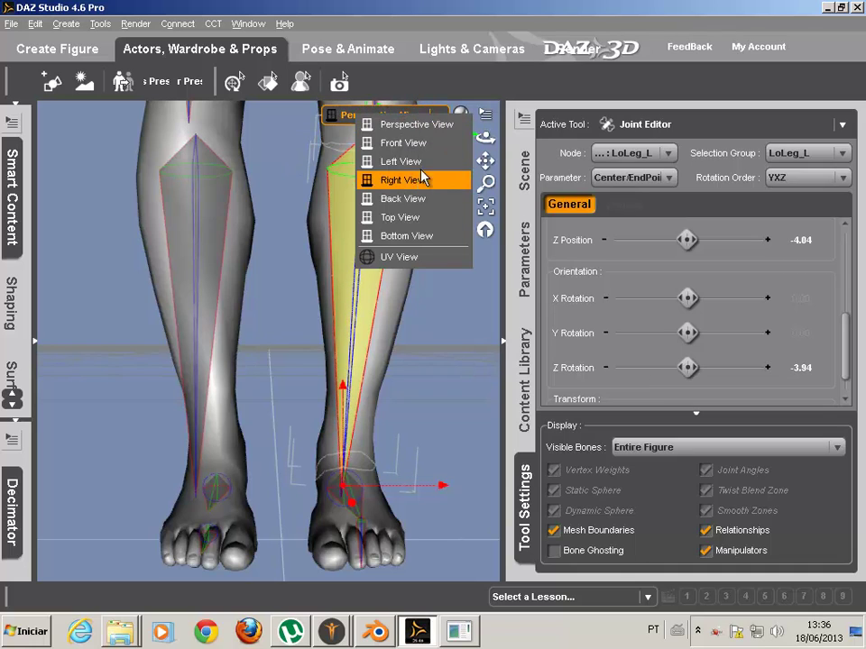
left_click(422, 144)
scroll(351, 406, "up", 3)
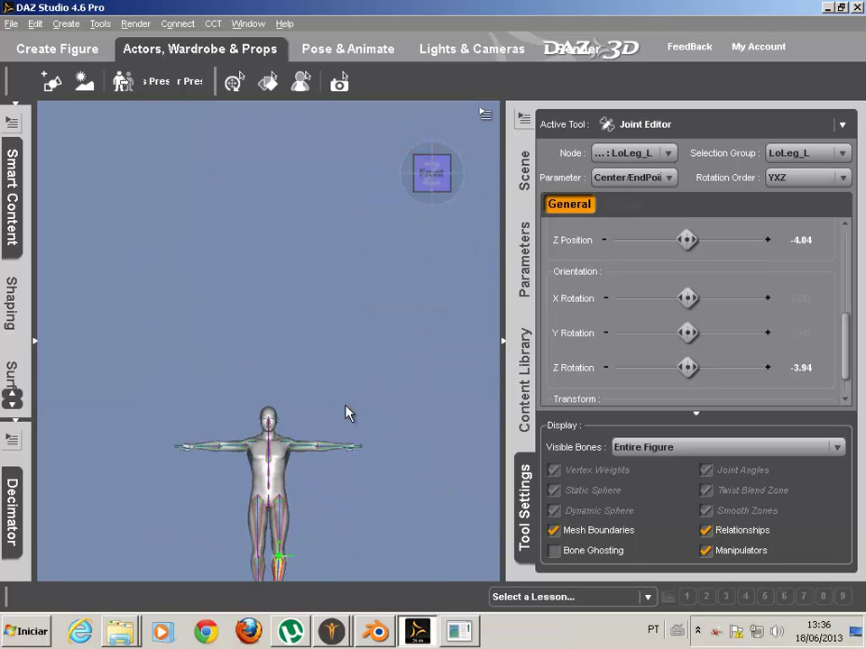
left_click(485, 229)
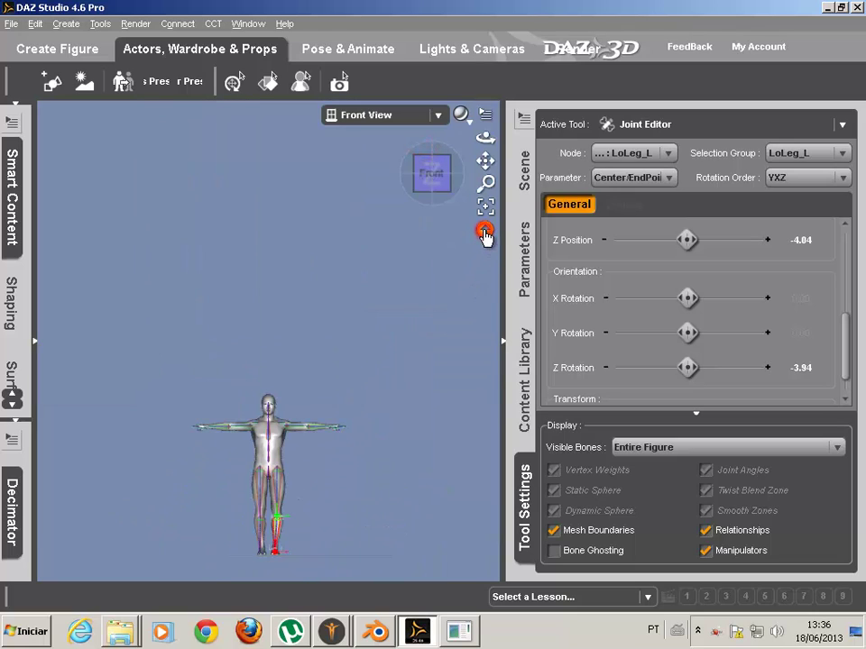
left_click(308, 480)
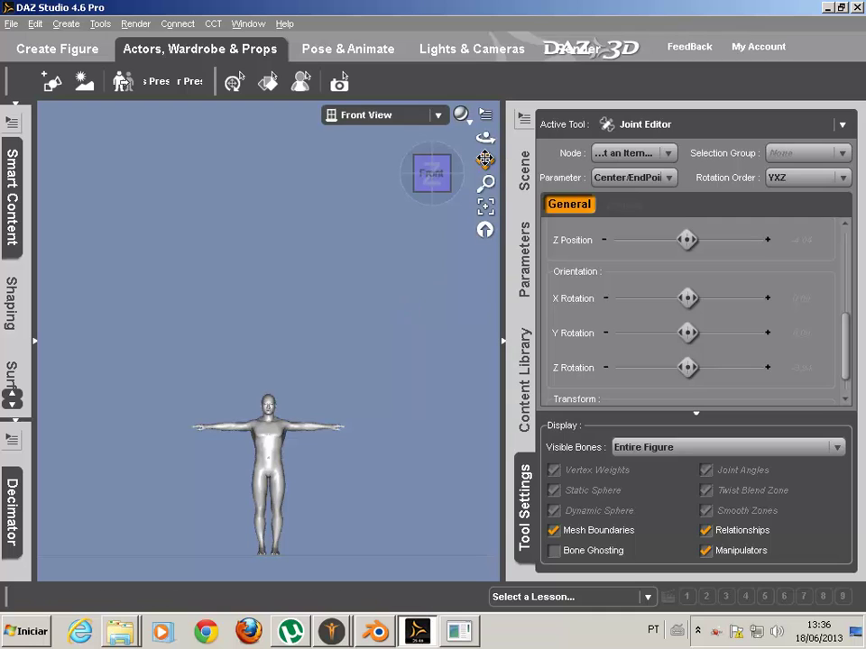
left_click_drag(485, 161, 433, 297)
scroll(309, 460, "up", 5)
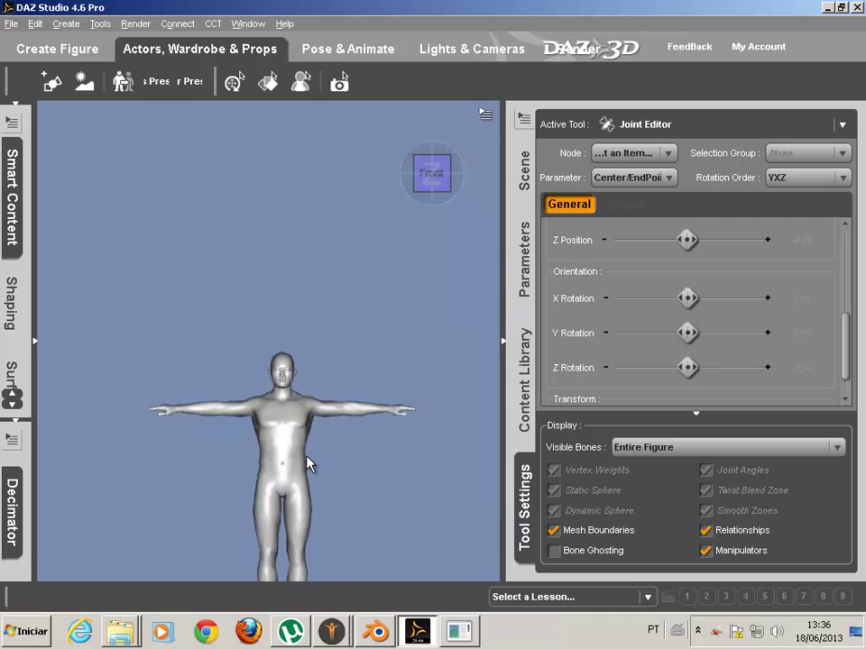
left_click_drag(485, 160, 350, 539)
scroll(347, 532, "up", 1)
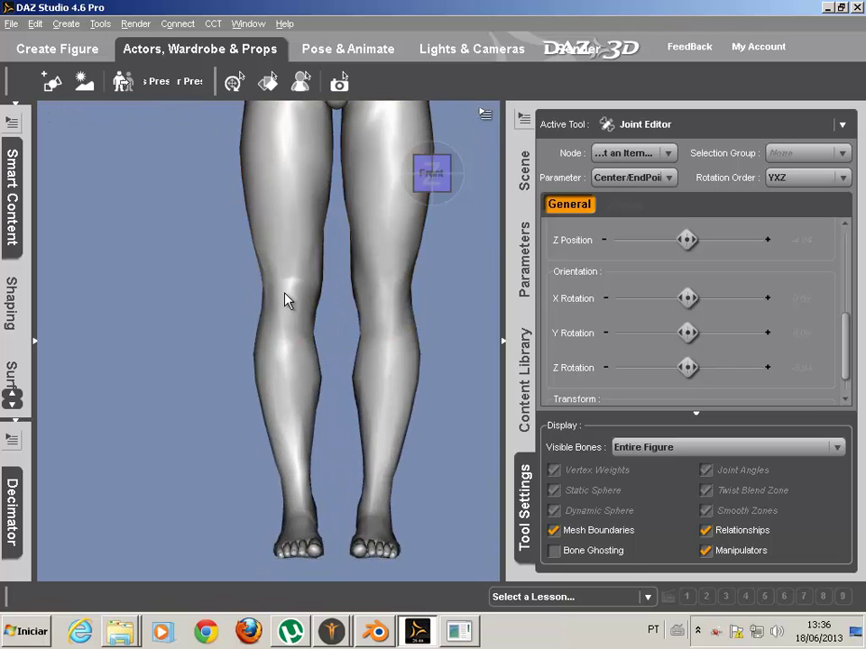
Set the Z Rotation orientation of the left lower leg bone (LoLeg_L) to -3.03 so its tip lines up with the ankle end point.
left_click(381, 419)
scroll(400, 470, "up", 4)
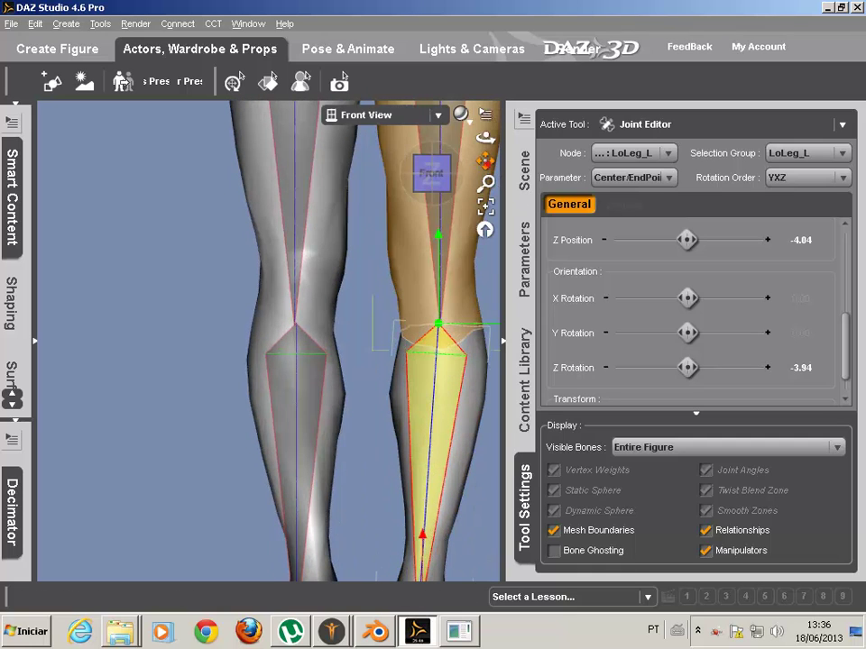
left_click_drag(485, 161, 433, 12)
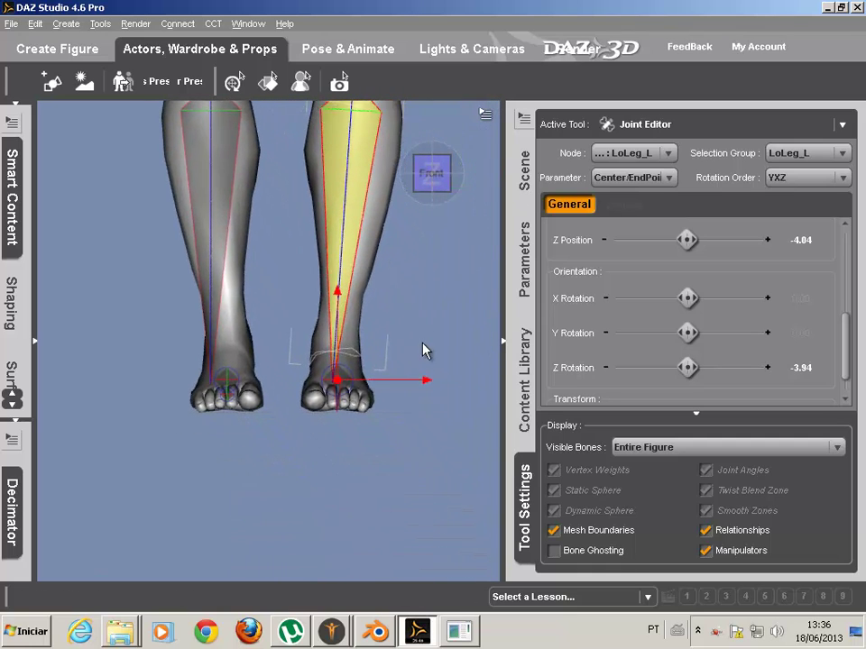
scroll(422, 345, "up", 5)
scroll(423, 346, "down", 3)
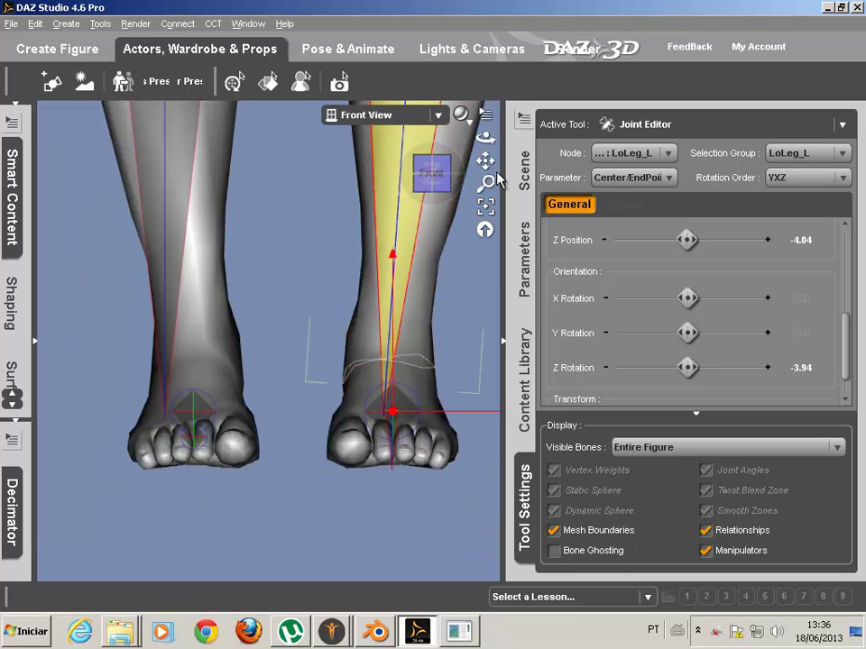
left_click_drag(485, 161, 400, 136)
scroll(375, 392, "up", 5)
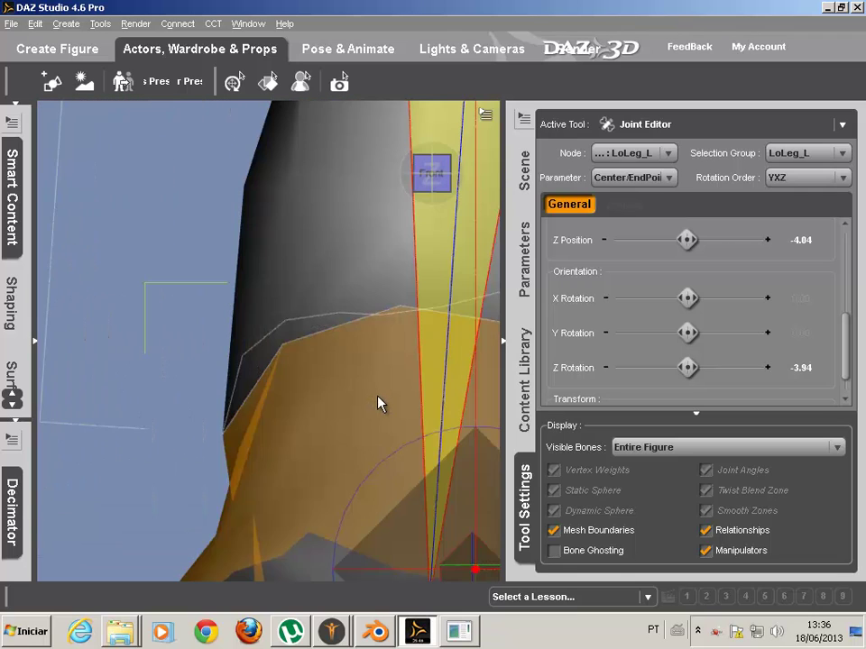
left_click_drag(489, 168, 367, 4)
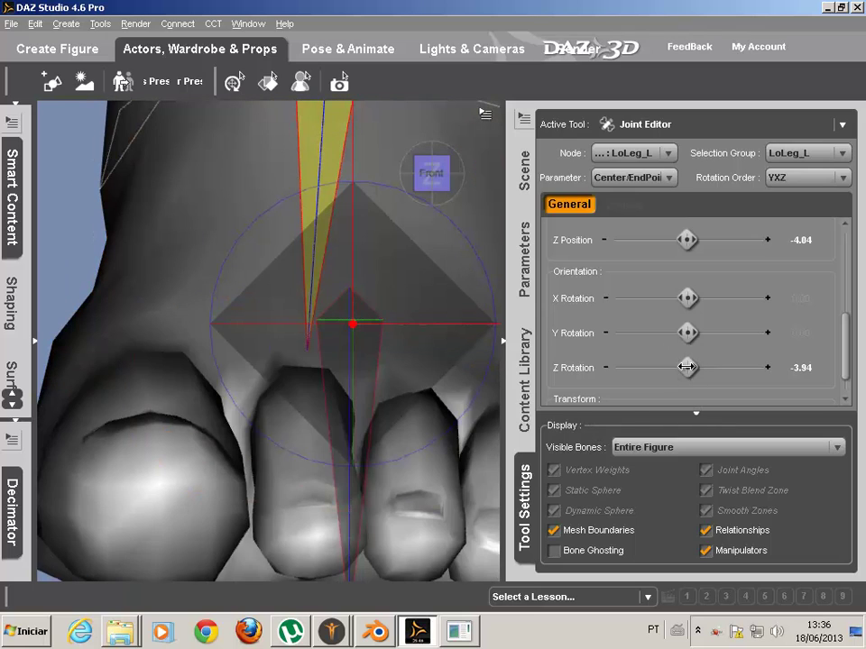
left_click_drag(687, 367, 724, 367)
scroll(294, 367, "down", 5)
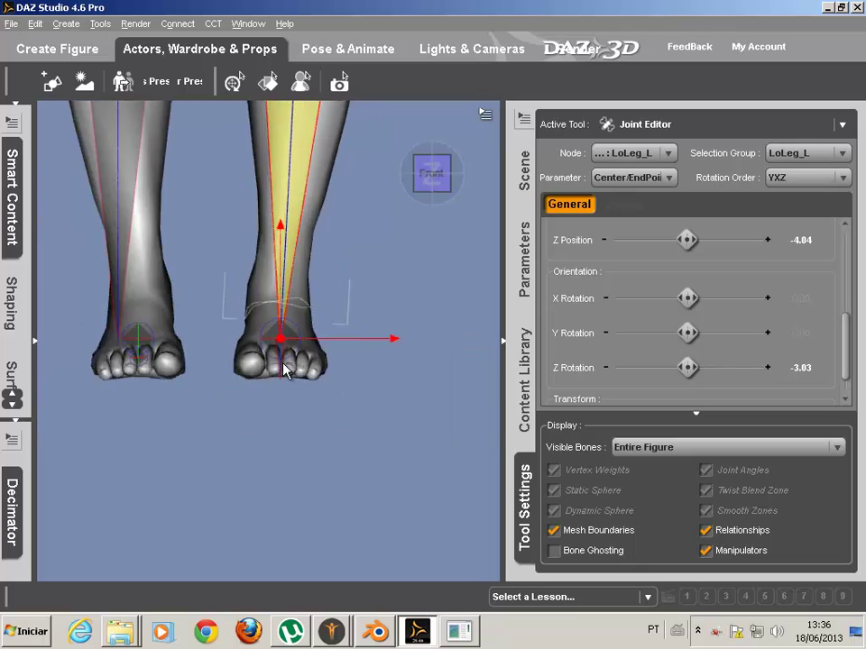
scroll(284, 370, "up", 2)
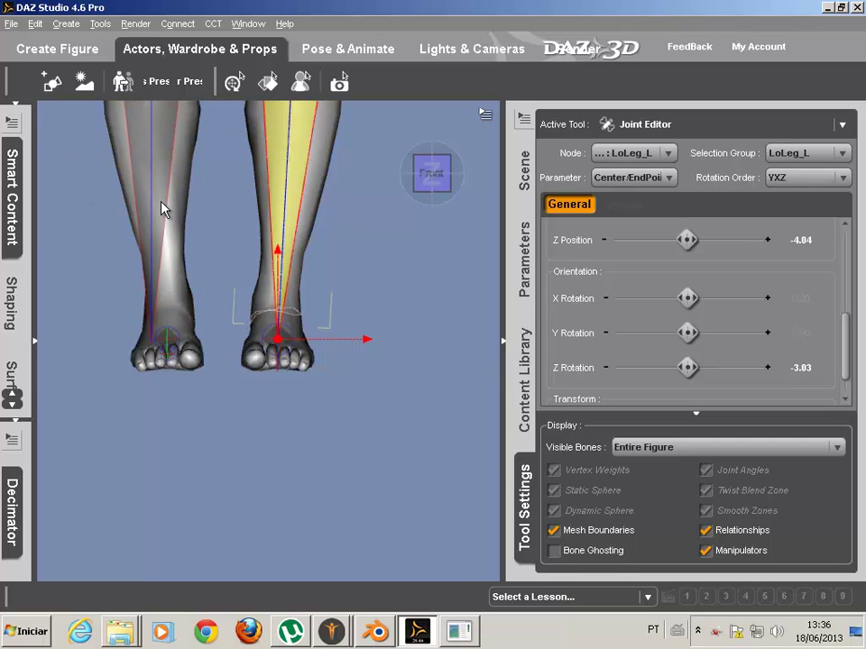
Copy the left lower leg's Z Rotation value to the right lower leg bone (LoLeg_R) with the sign reversed, making it 3.03.
left_click(802, 370)
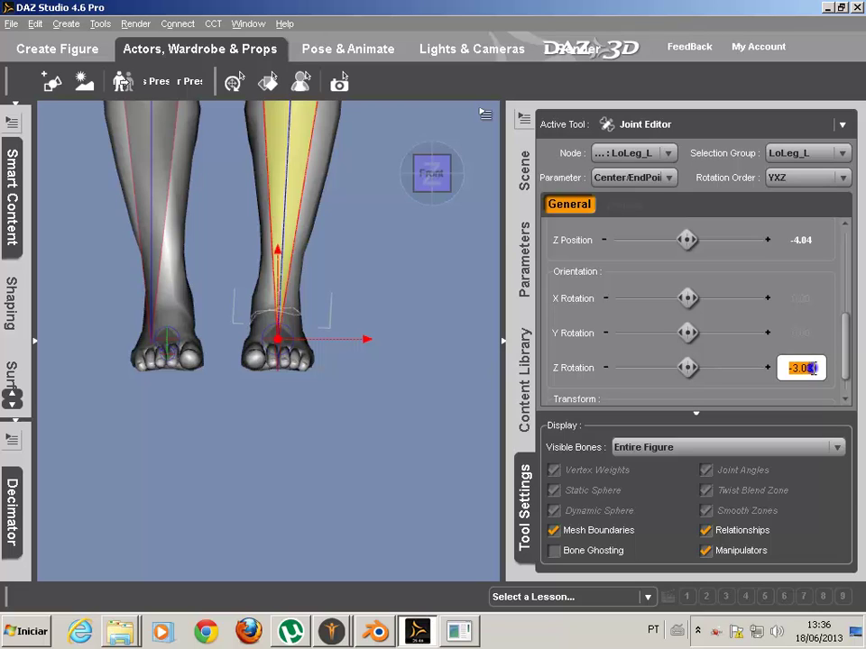
right_click(813, 368)
left_click(802, 431)
left_click(163, 233)
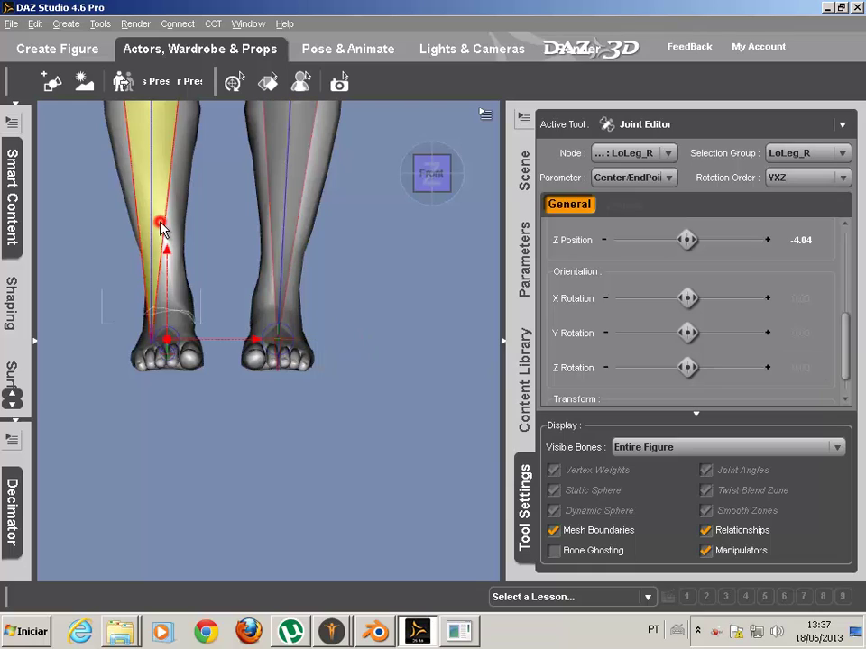
left_click(799, 368)
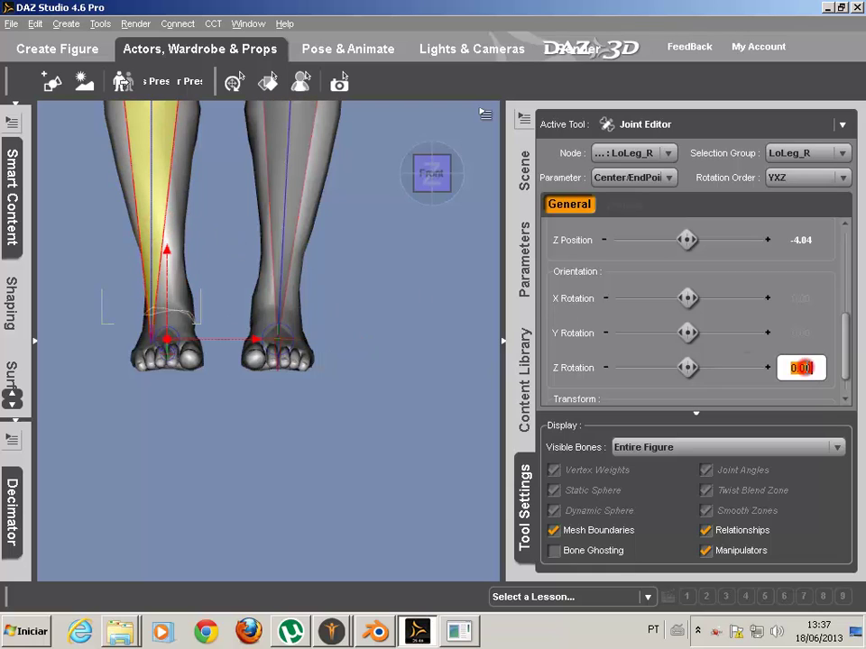
right_click(812, 368)
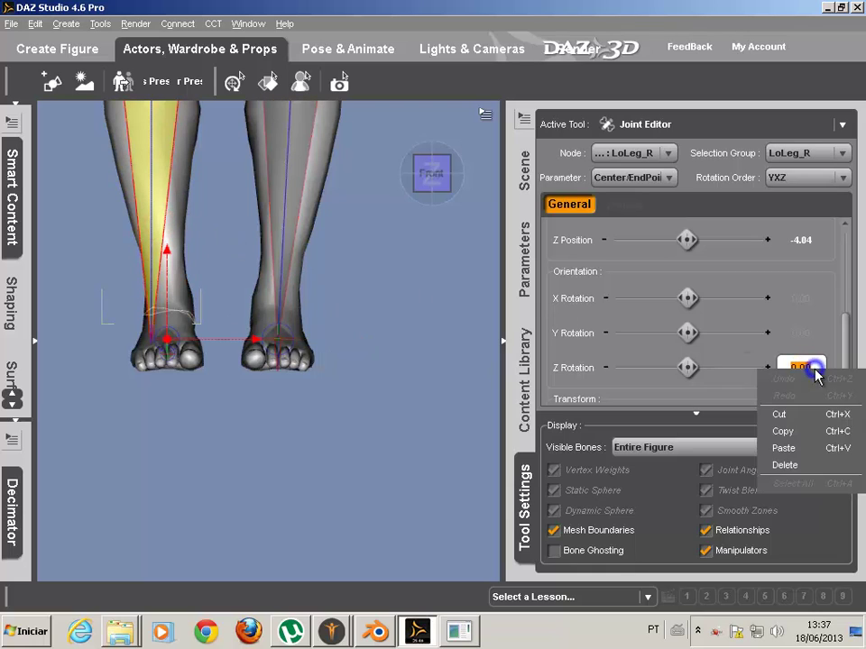
left_click(801, 447)
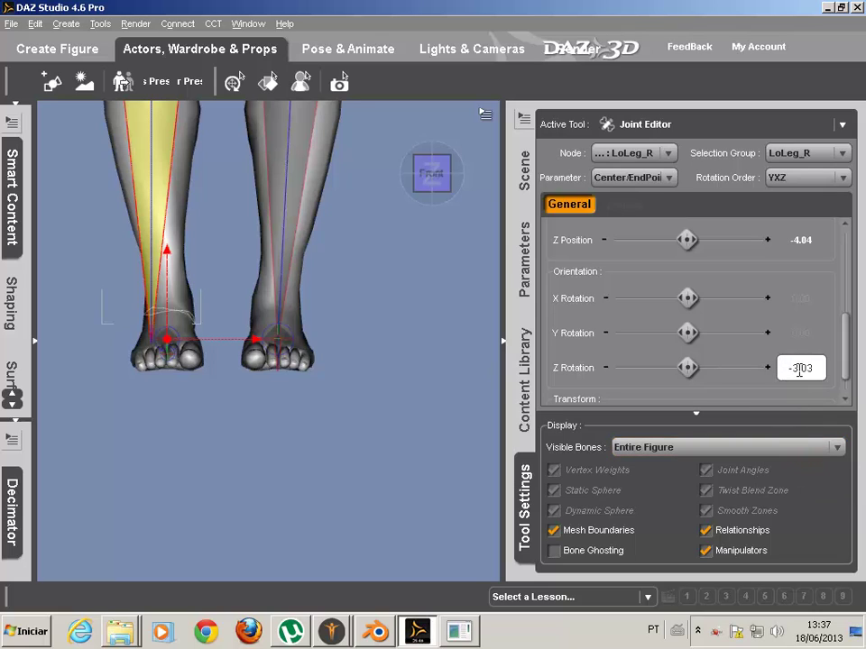
left_click(793, 367)
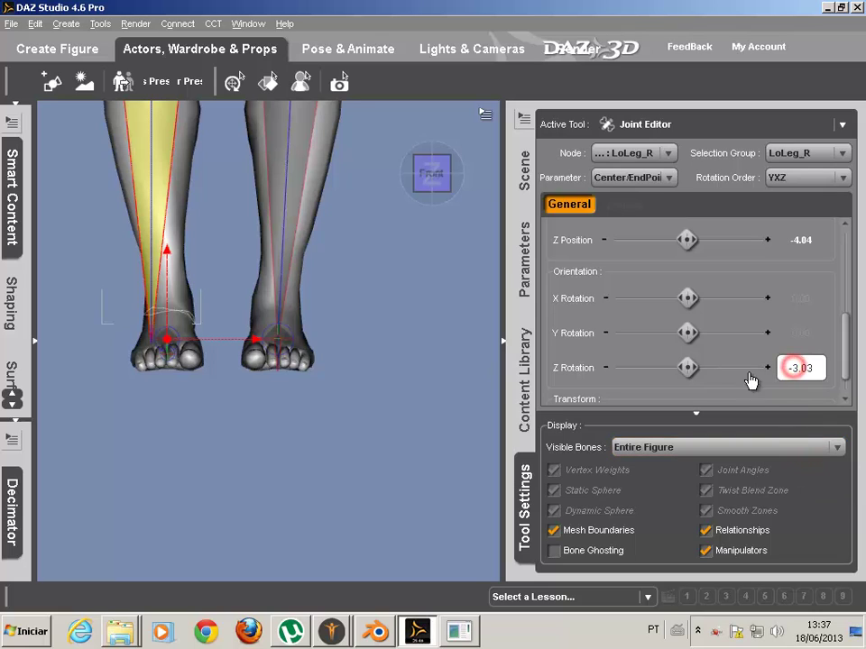
left_click(803, 390)
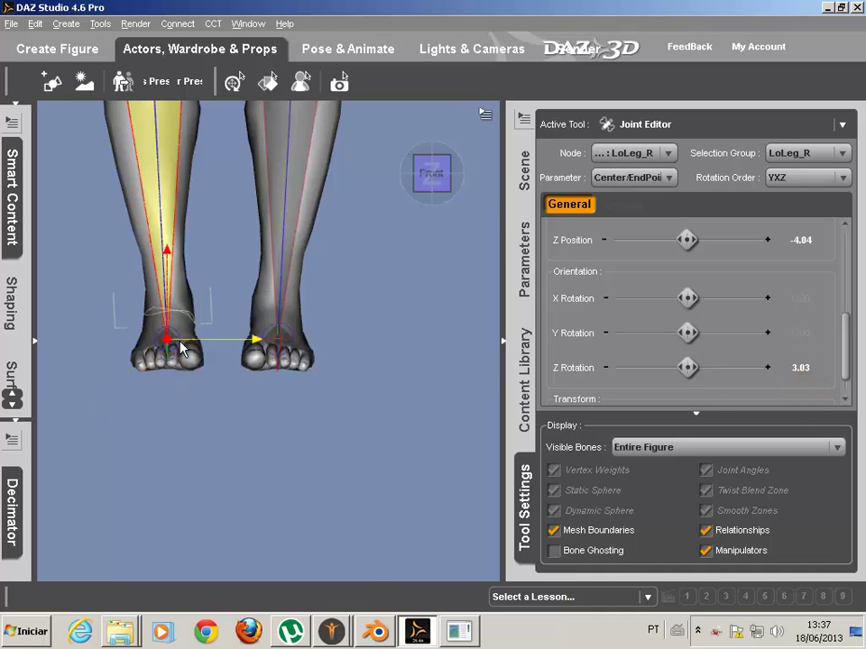
Set the Z Rotation orientation of the left upper leg bone (UpLeg_L) to -0.20, turning its tip towards the knee end point.
scroll(270, 356, "down", 5)
mouse_move(450, 180)
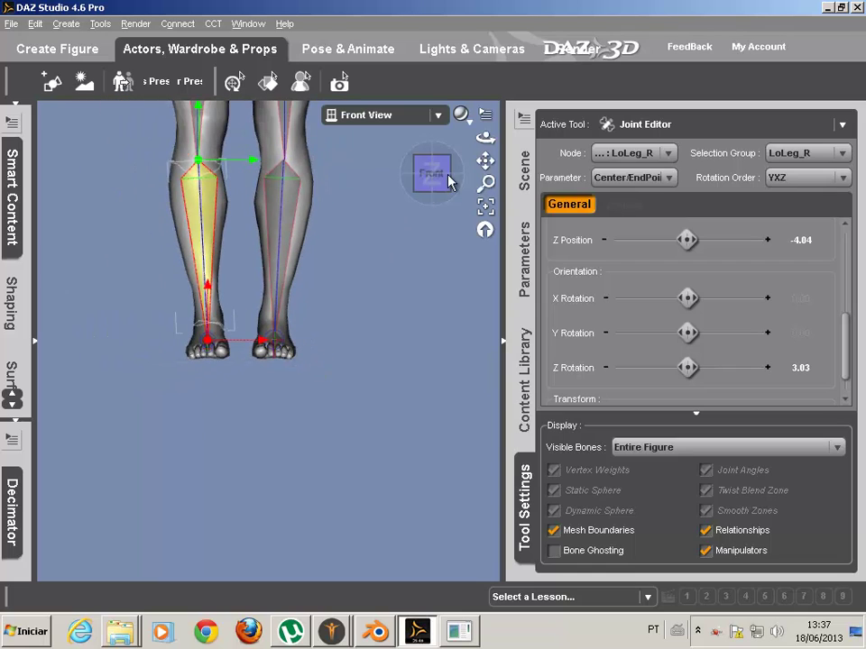
left_click_drag(483, 163, 364, 300)
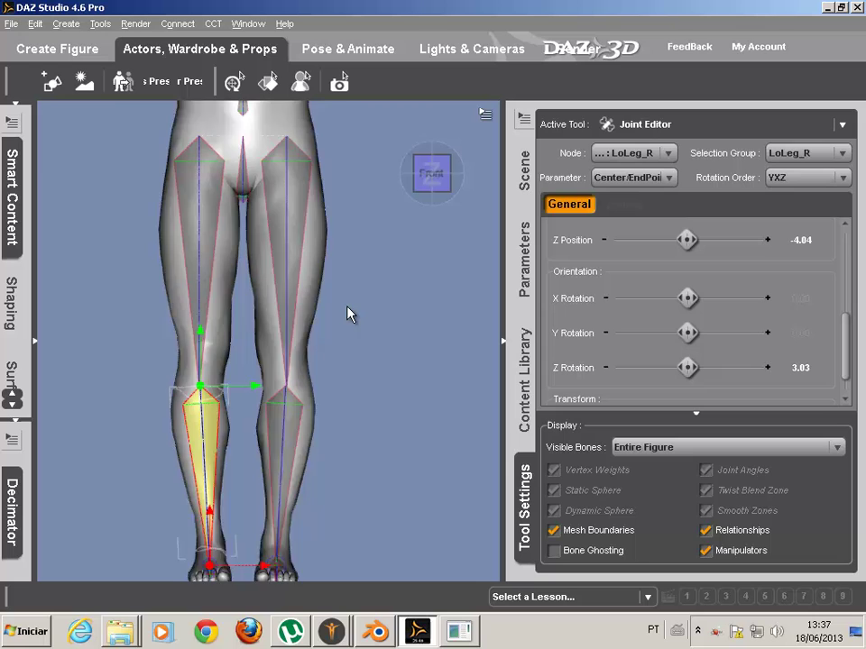
scroll(350, 313, "up", 6)
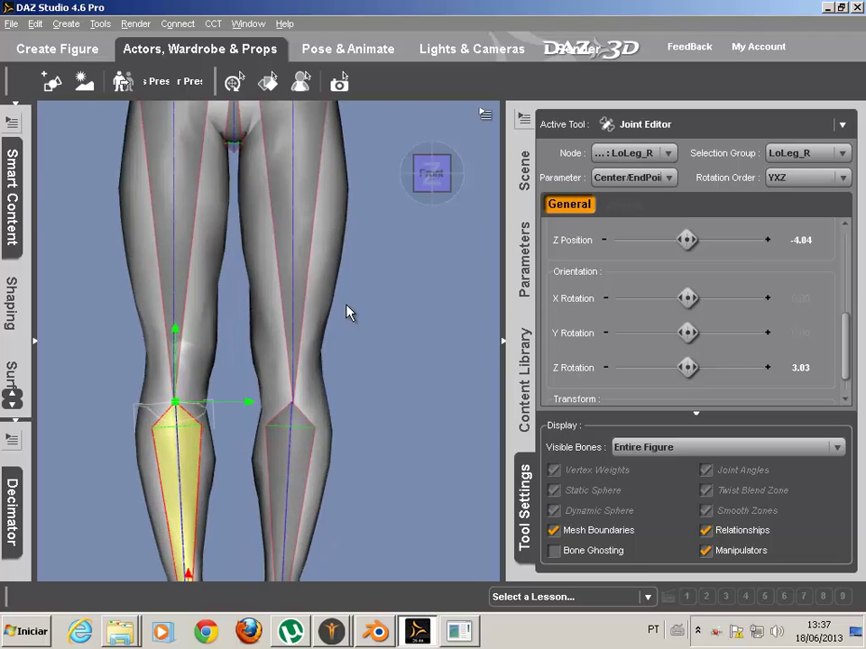
left_click_drag(485, 161, 584, 76)
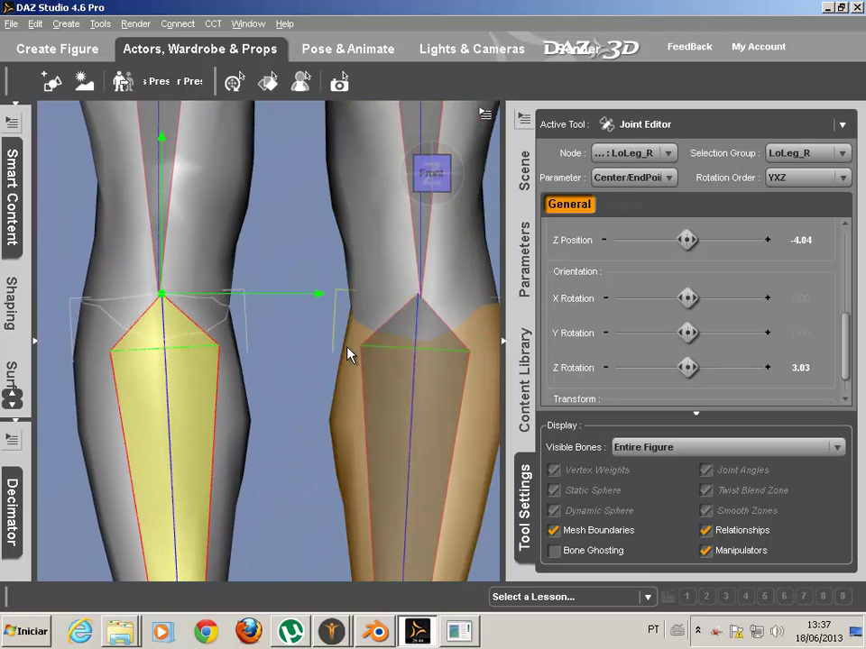
scroll(348, 350, "up", 3)
scroll(350, 354, "down", 3)
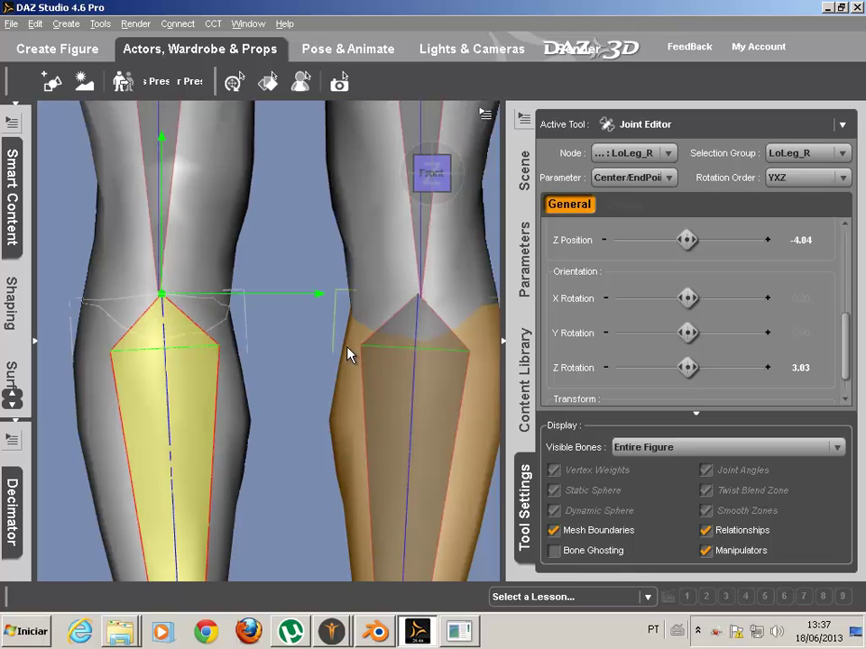
left_click(424, 253)
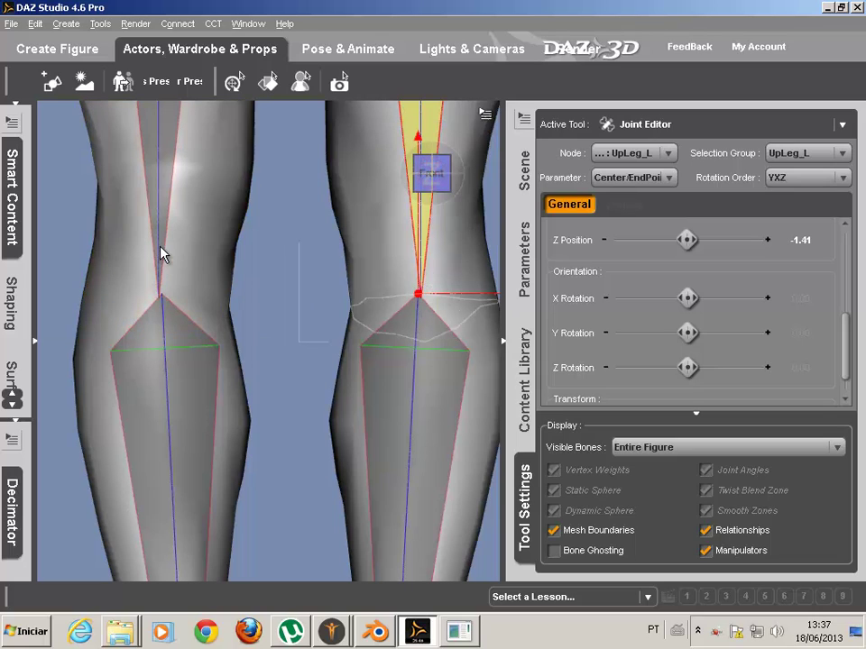
scroll(816, 341, "down", 1)
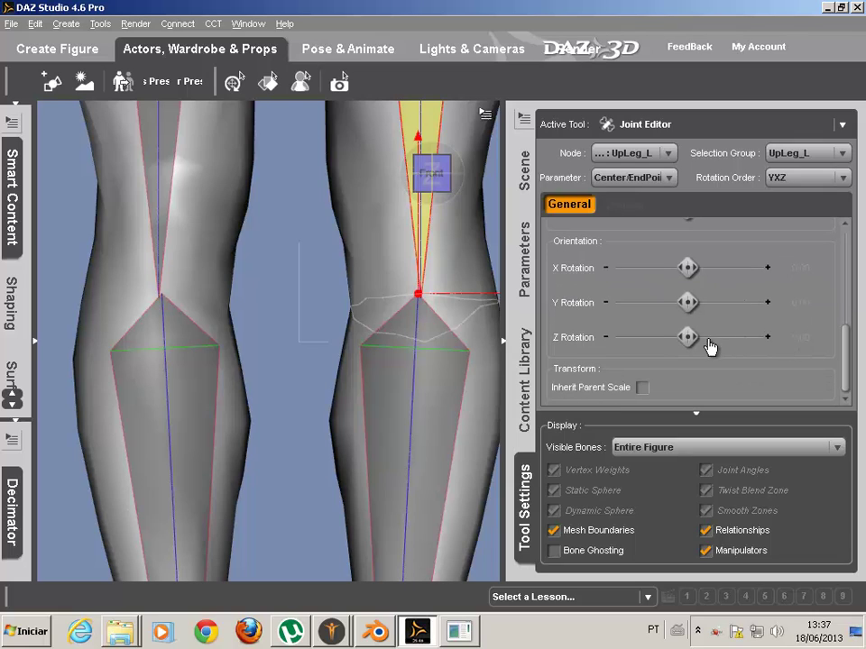
left_click_drag(688, 337, 662, 337)
Fine-tune the left upper leg bone's Z Rotation to -0.22 so its tip aligns with the knee joint in close-up.
scroll(492, 327, "up", 4)
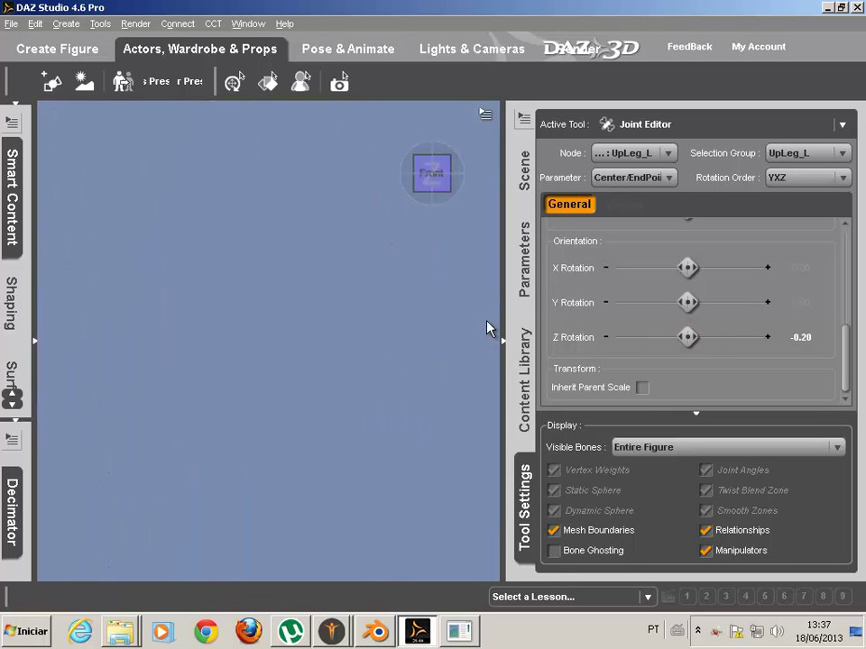
scroll(489, 326, "down", 3)
left_click_drag(489, 170, 320, 171)
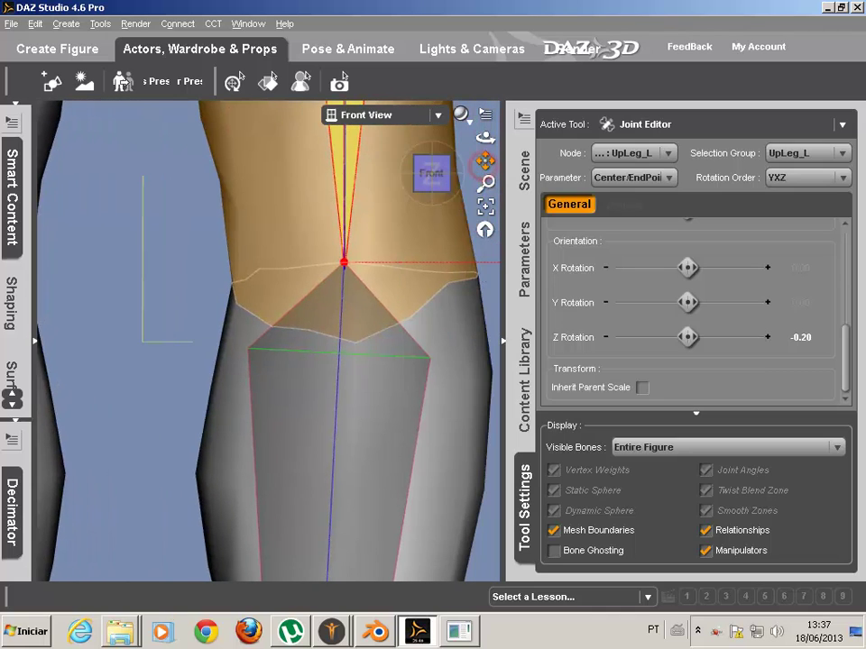
scroll(432, 227, "up", 2)
left_click_drag(486, 163, 378, 308)
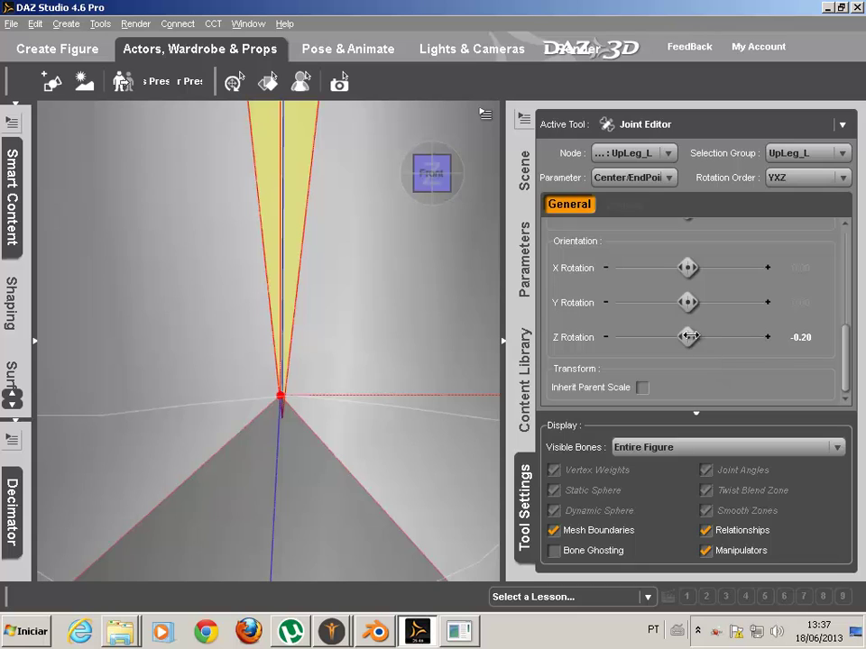
left_click_drag(689, 337, 682, 335)
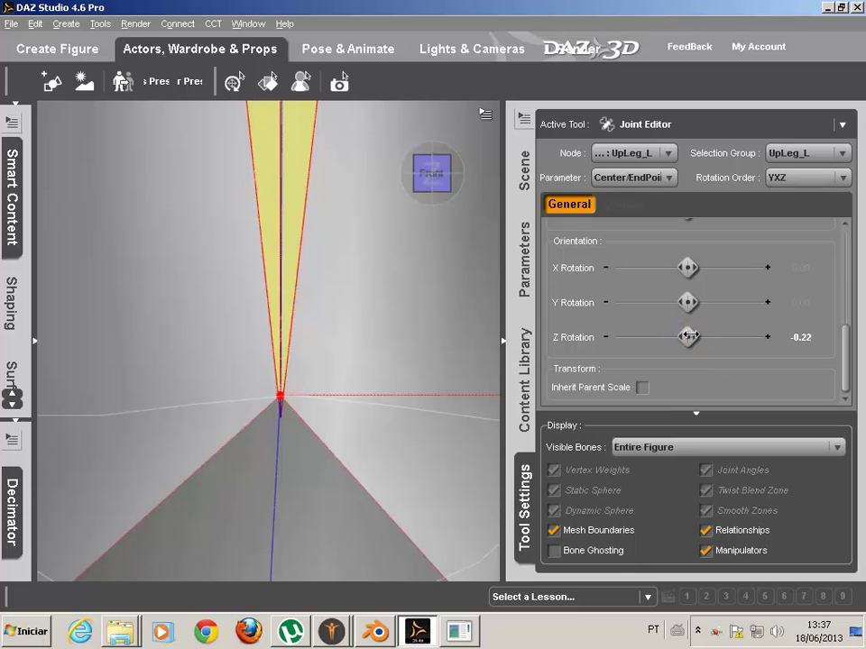
scroll(414, 311, "down", 5)
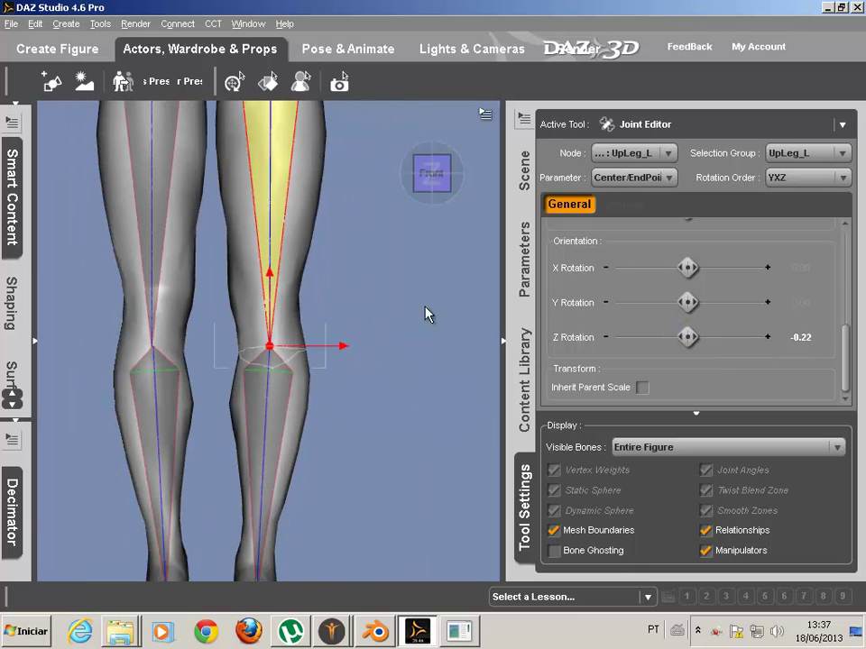
Copy the left upper leg's Z Rotation value to the right upper leg bone (UpLeg_R) with the sign reversed, making it 0.22.
double_click(801, 337)
right_click(802, 337)
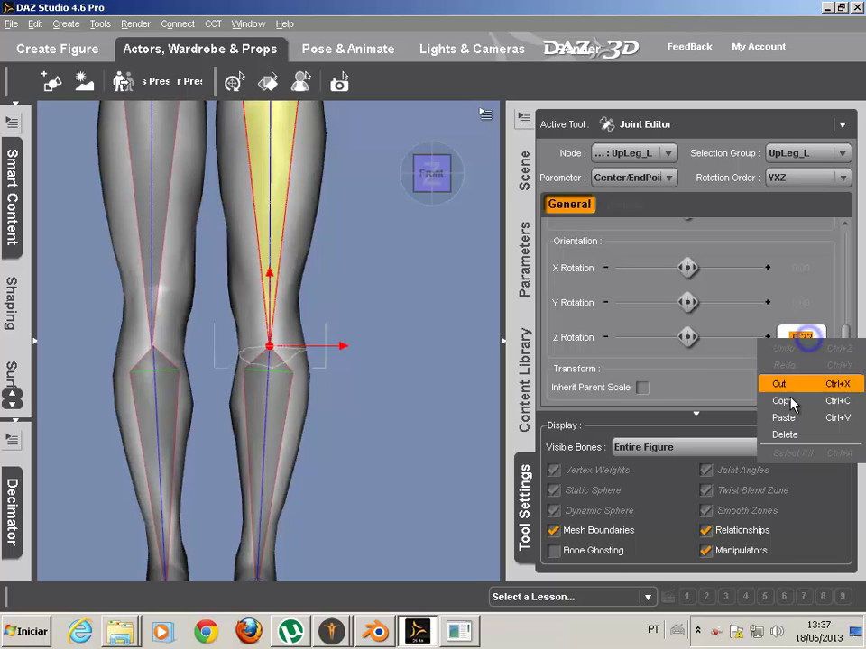
left_click(794, 403)
left_click(151, 200)
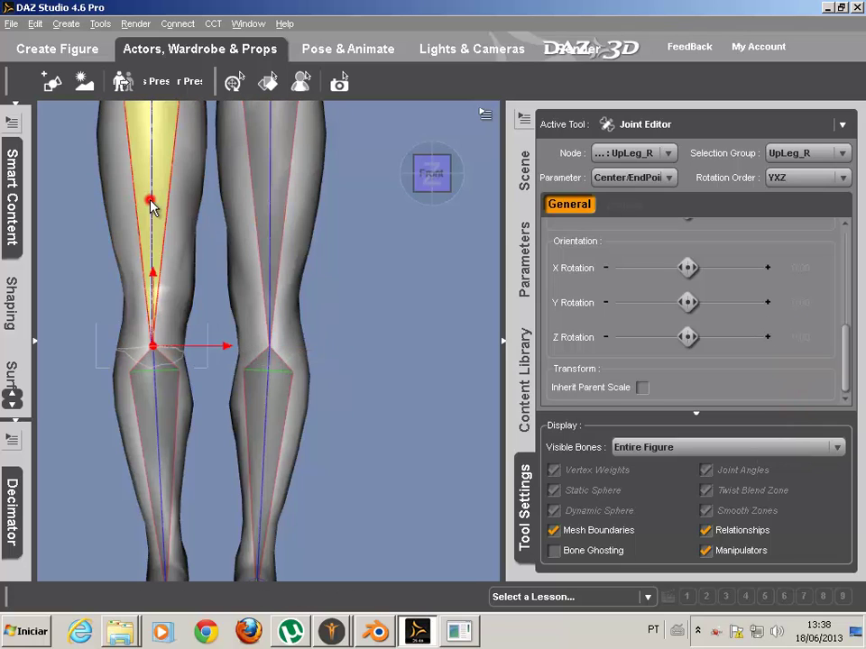
double_click(802, 337)
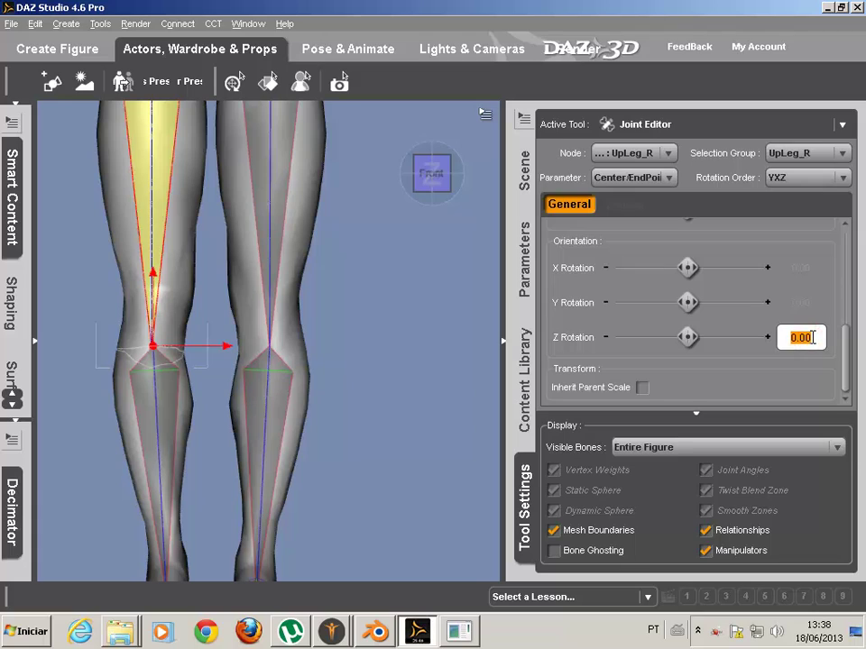
right_click(802, 339)
left_click(811, 416)
left_click(793, 337)
left_click(801, 320)
Set the Z Rotation orientation of the left upper arm bone (UpArm_L) to -1.95 so its tip meets the elbow end point.
scroll(284, 301, "down", 3)
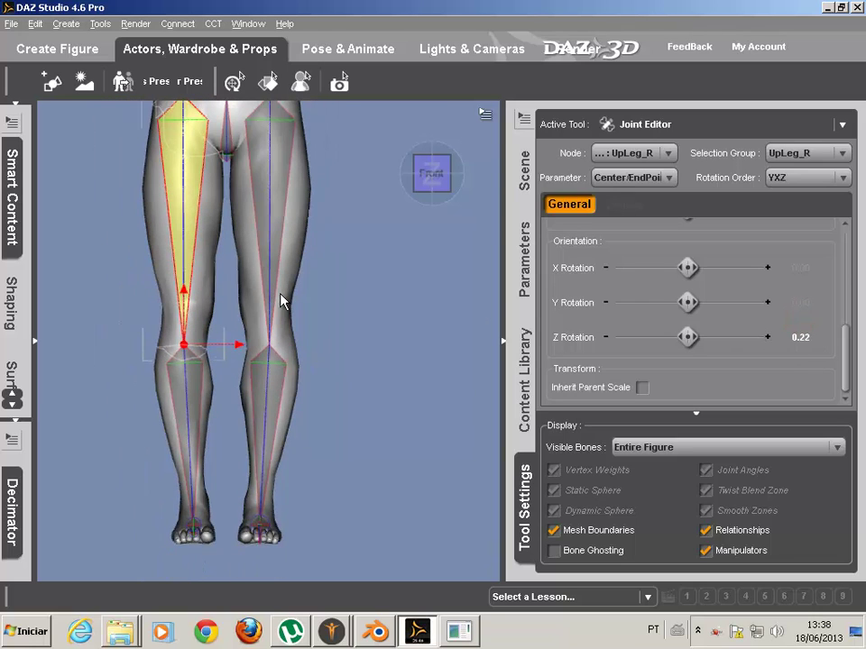
left_click_drag(485, 161, 505, 492)
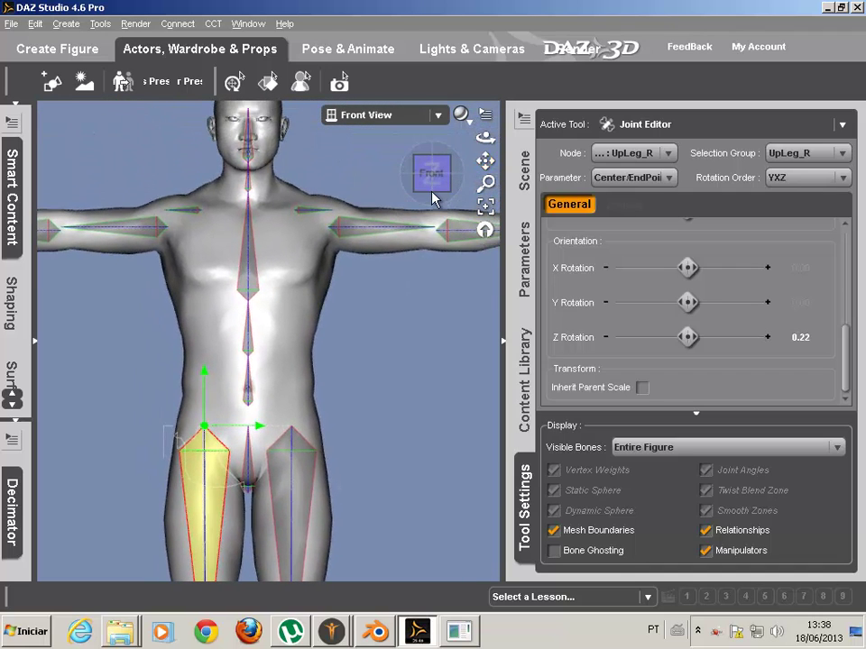
scroll(378, 203, "up", 2)
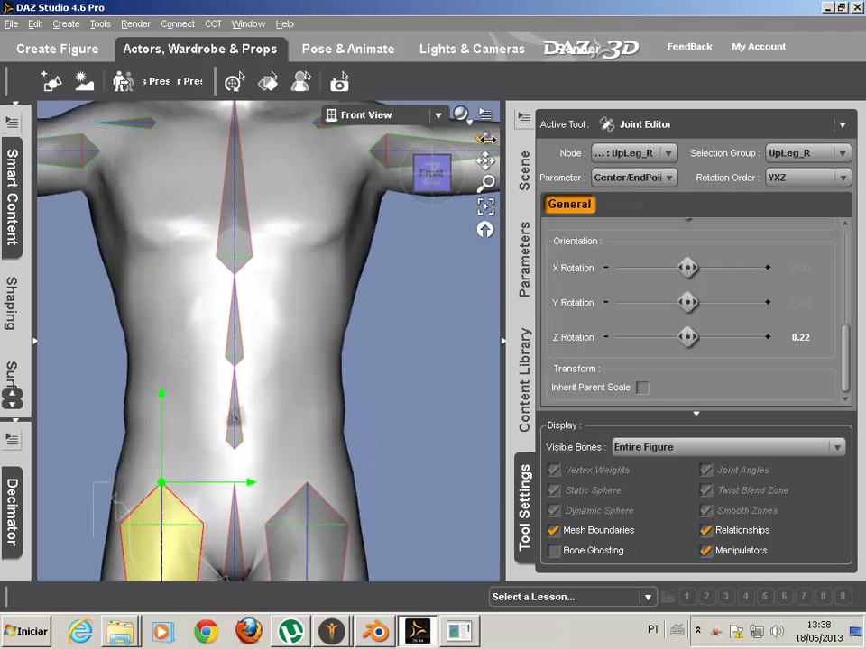
left_click_drag(485, 160, 276, 286)
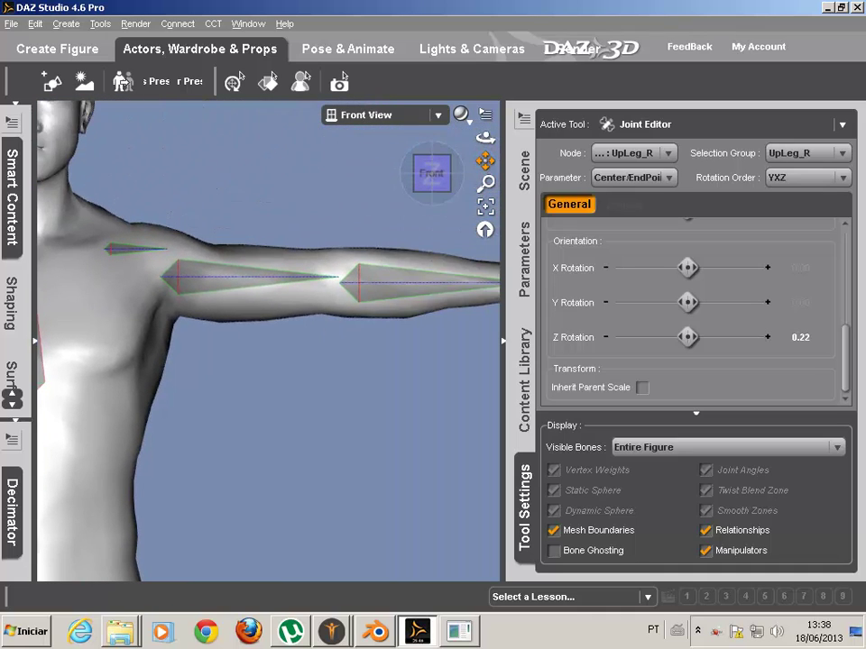
scroll(271, 280, "up", 3)
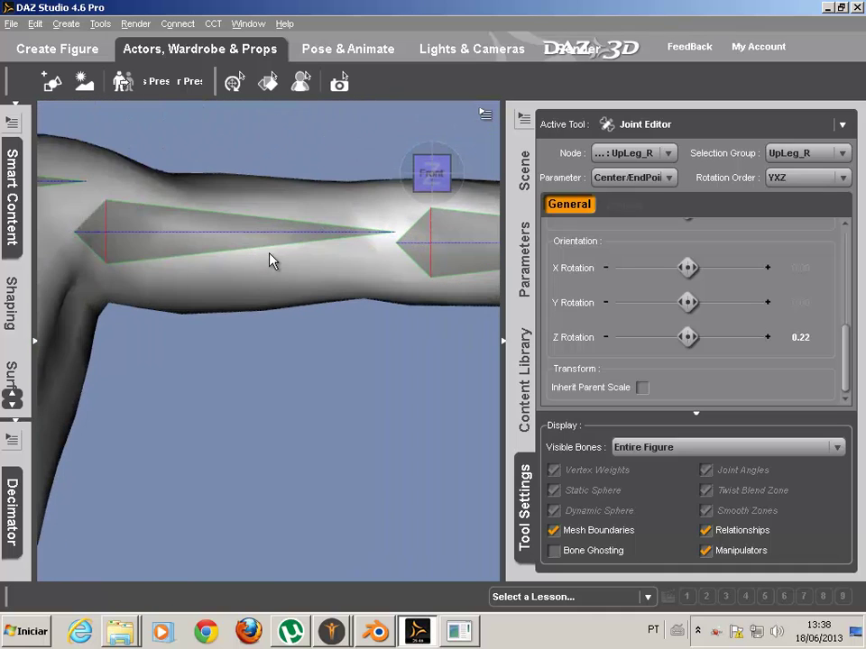
left_click(287, 233)
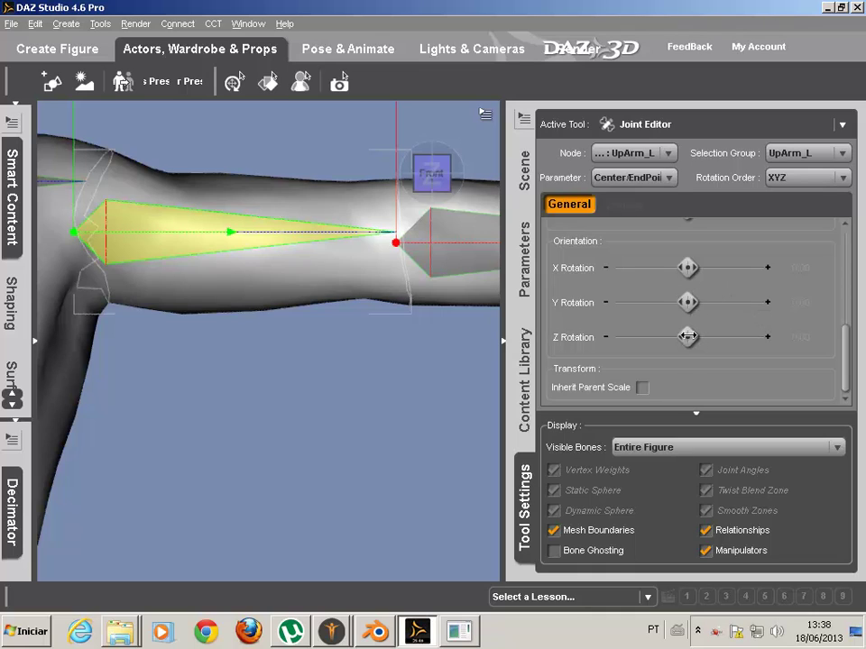
left_click_drag(689, 336, 645, 337)
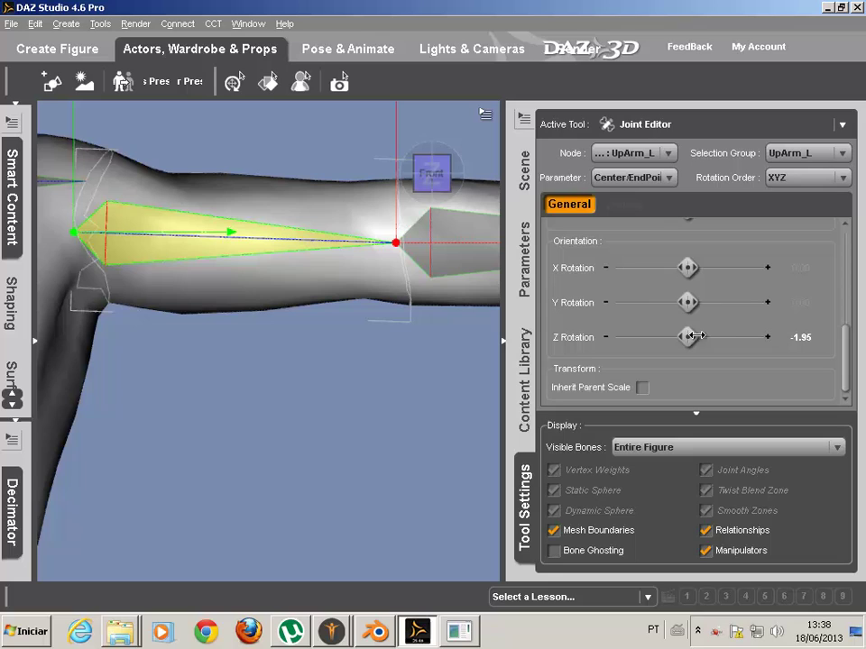
Copy the left upper arm's Z Rotation value to the right upper arm bone (UpArm_R) with the sign reversed, making it 1.95.
left_click(801, 337)
right_click(809, 334)
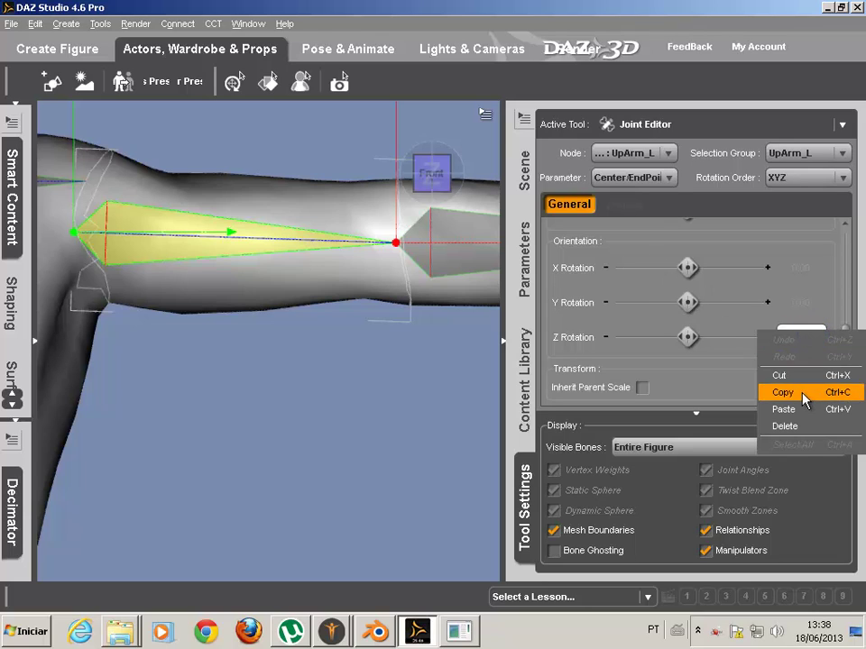
left_click(802, 397)
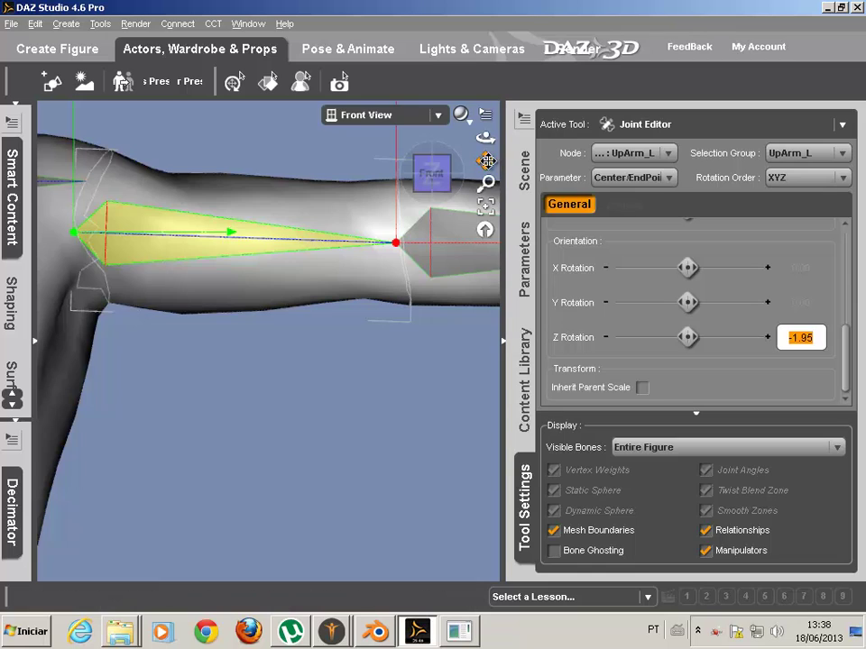
left_click_drag(487, 160, 857, 183)
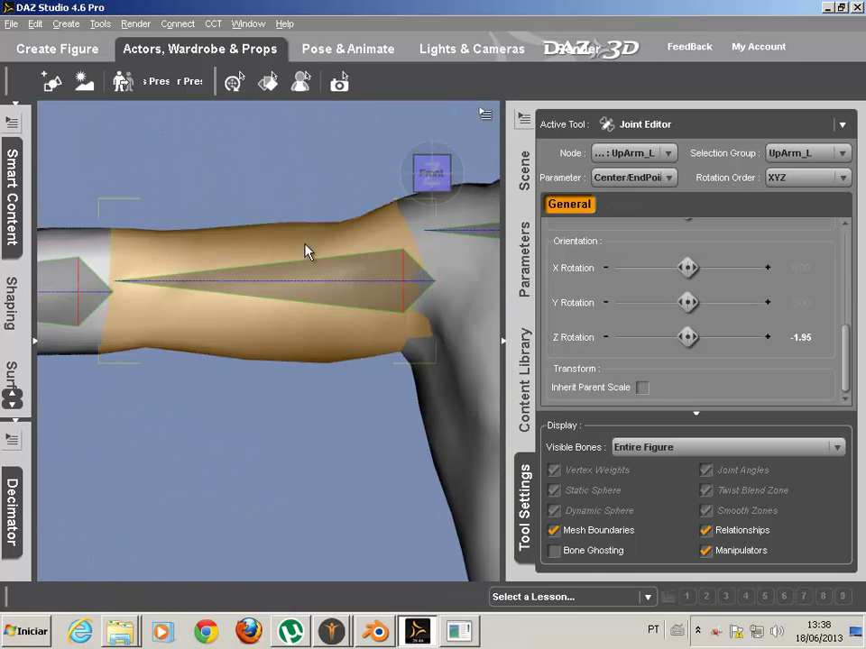
left_click(328, 285)
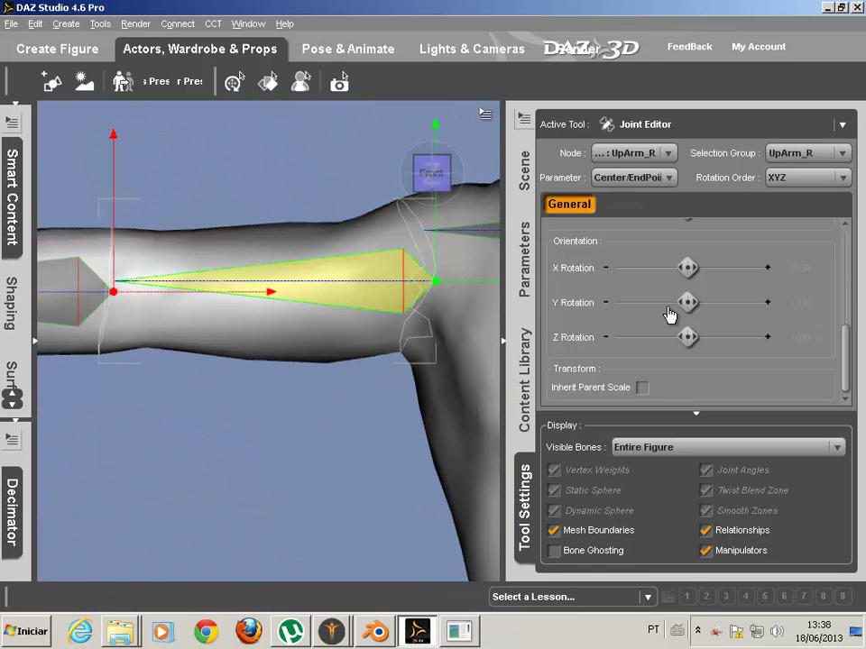
right_click(807, 338)
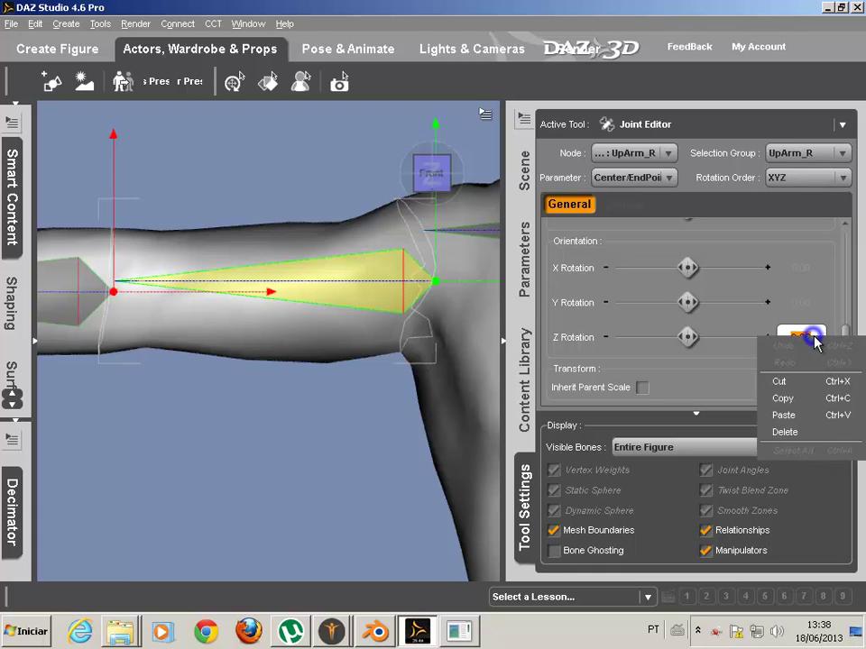
left_click(783, 415)
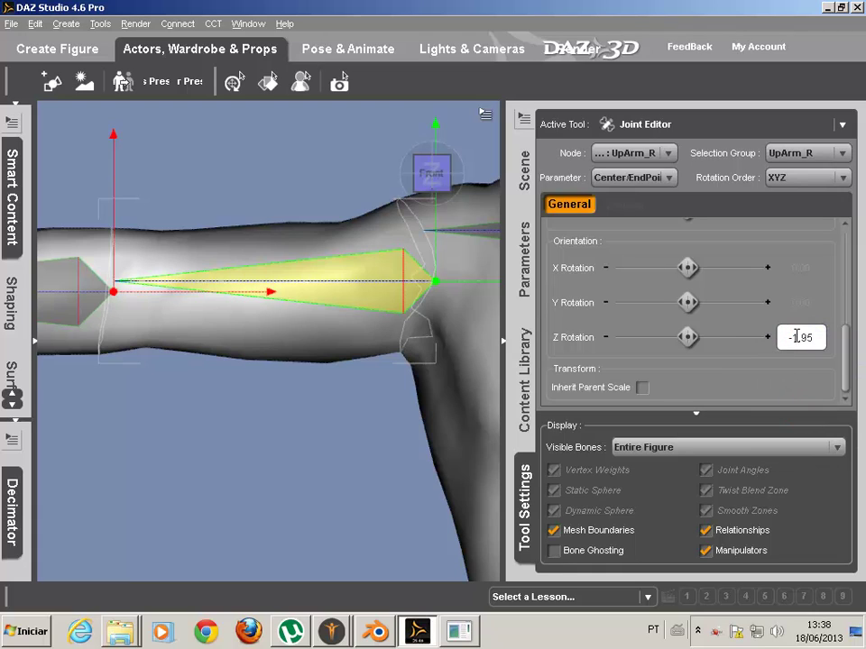
left_click_drag(794, 338, 772, 344)
key("Return")
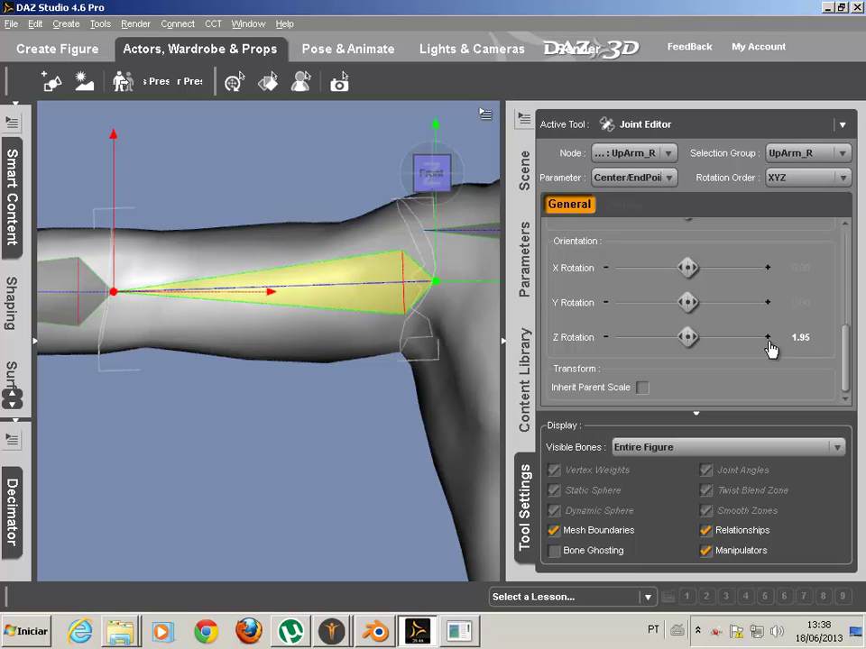
Raise the center point of the left hand bone (Hand_L) to the tip of the left lower arm bone, at about Y 63.13.
left_click_drag(485, 162, 132, 133)
scroll(357, 270, "up", 4)
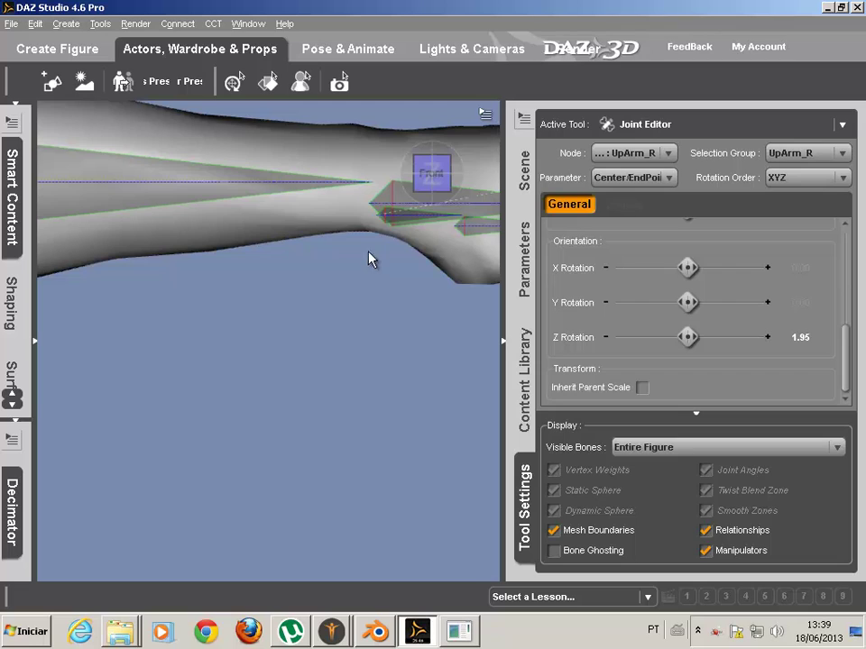
left_click_drag(484, 162, 419, 321)
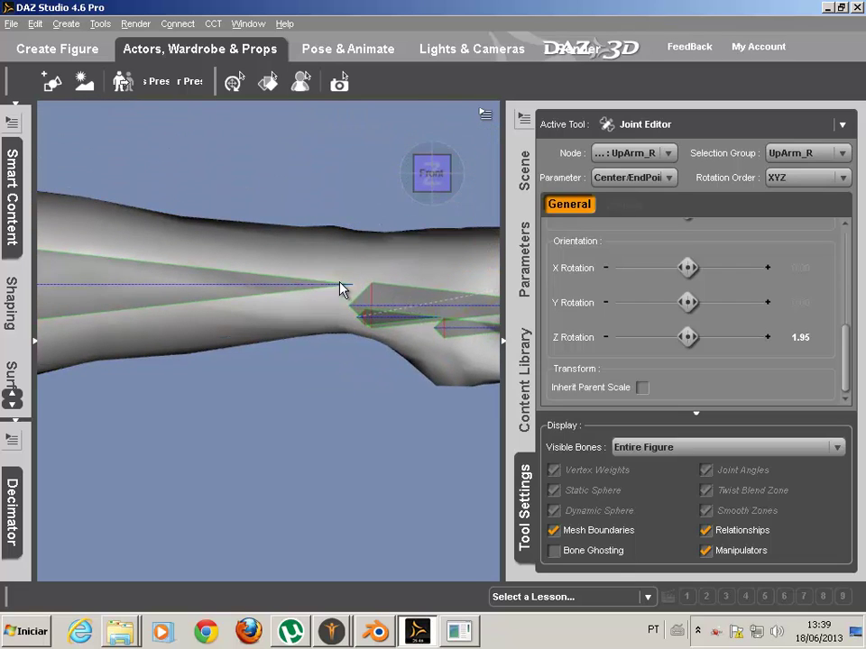
left_click(393, 301)
scroll(374, 238, "up", 3)
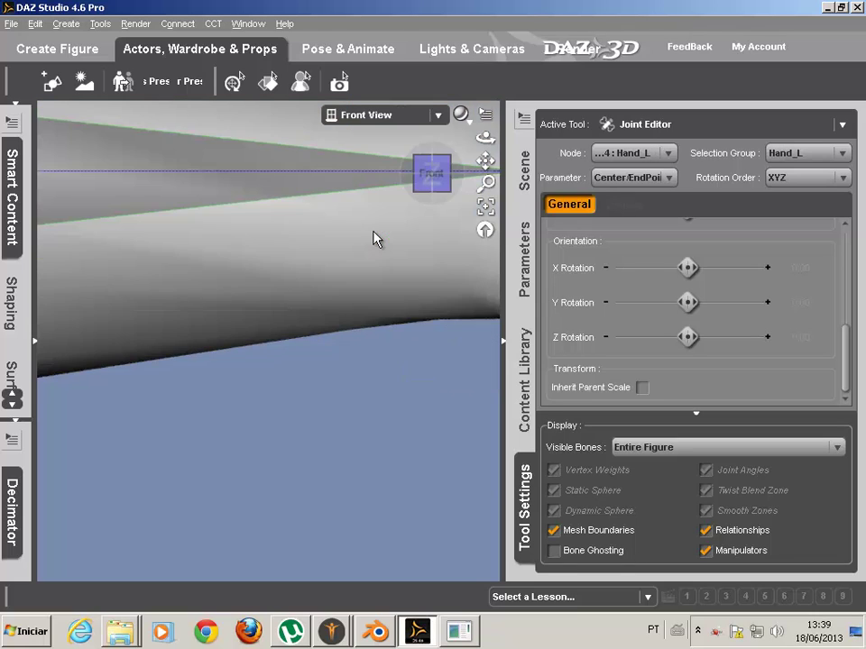
scroll(373, 239, "down", 3)
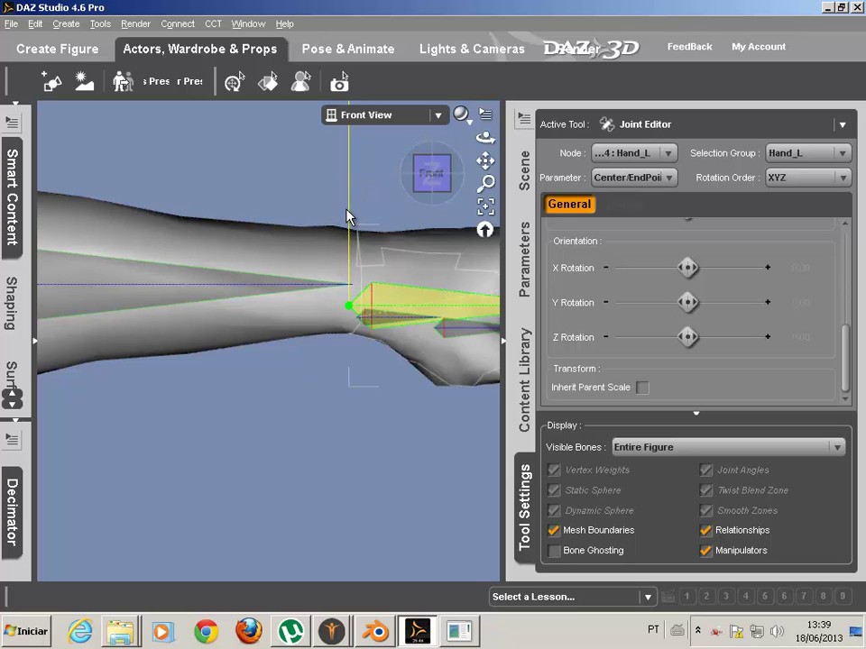
left_click_drag(348, 208, 350, 194)
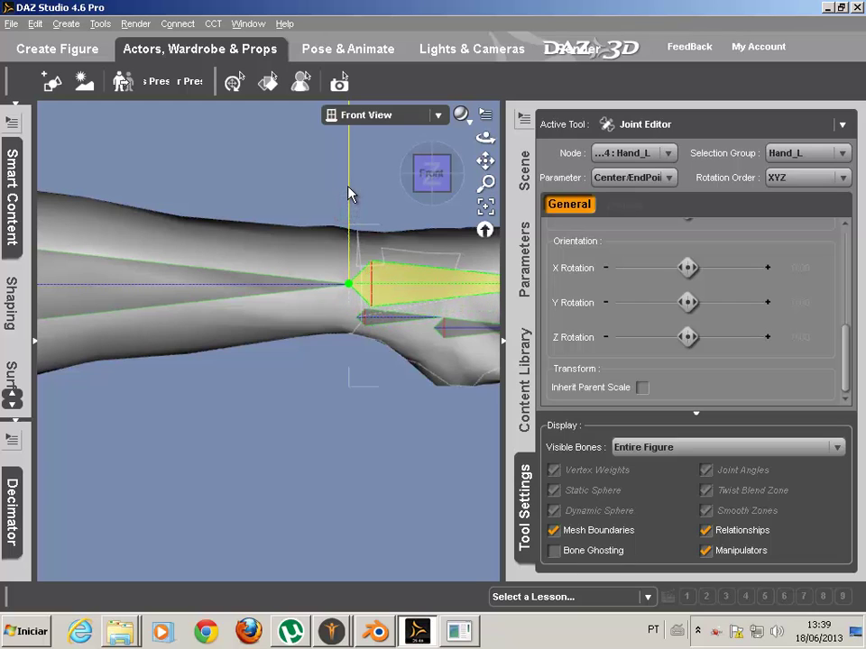
Copy the center point's Y Position value of the left hand bone (Hand_L).
left_click_drag(484, 161, 431, 298)
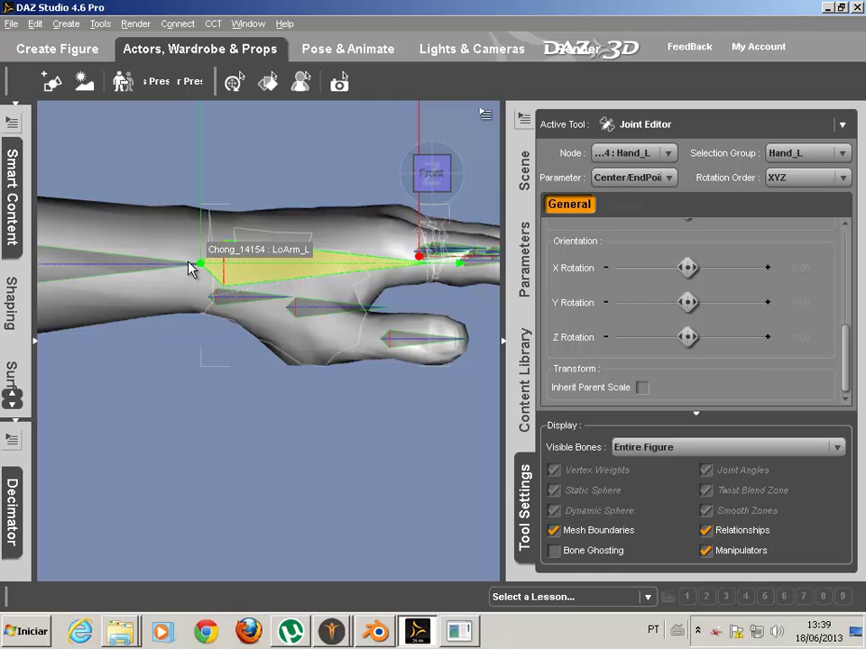
scroll(346, 318, "down", 3)
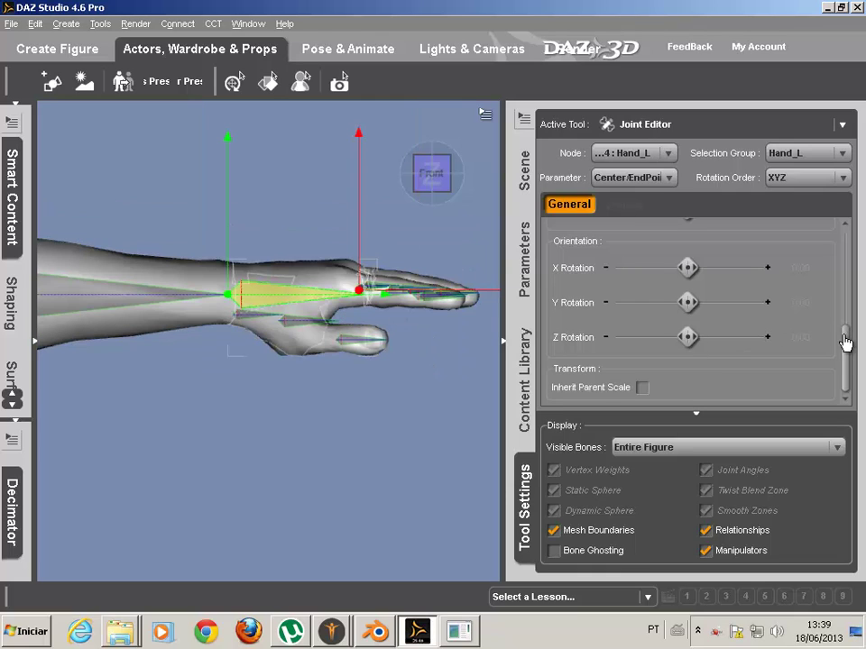
left_click_drag(848, 346, 853, 253)
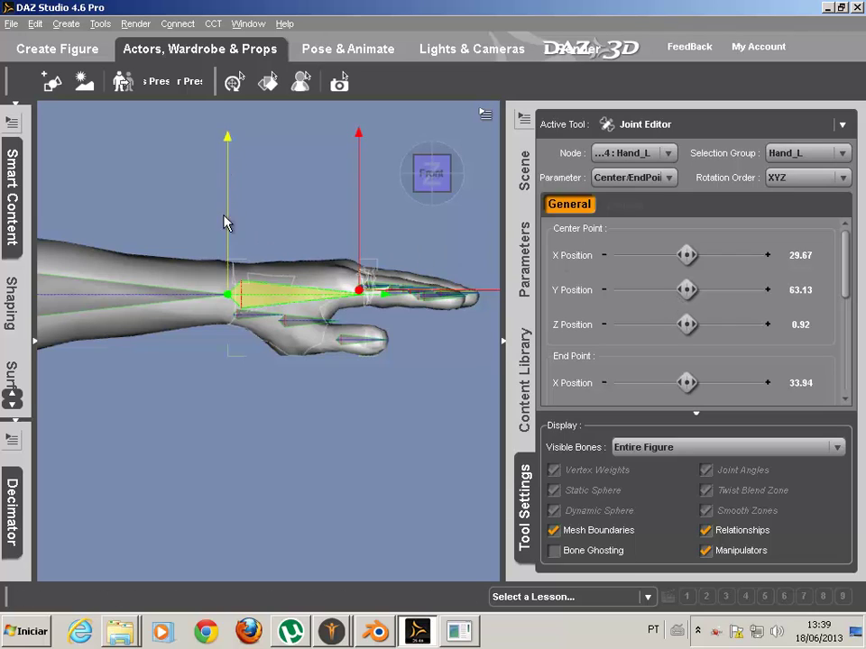
left_click(800, 289)
right_click(817, 290)
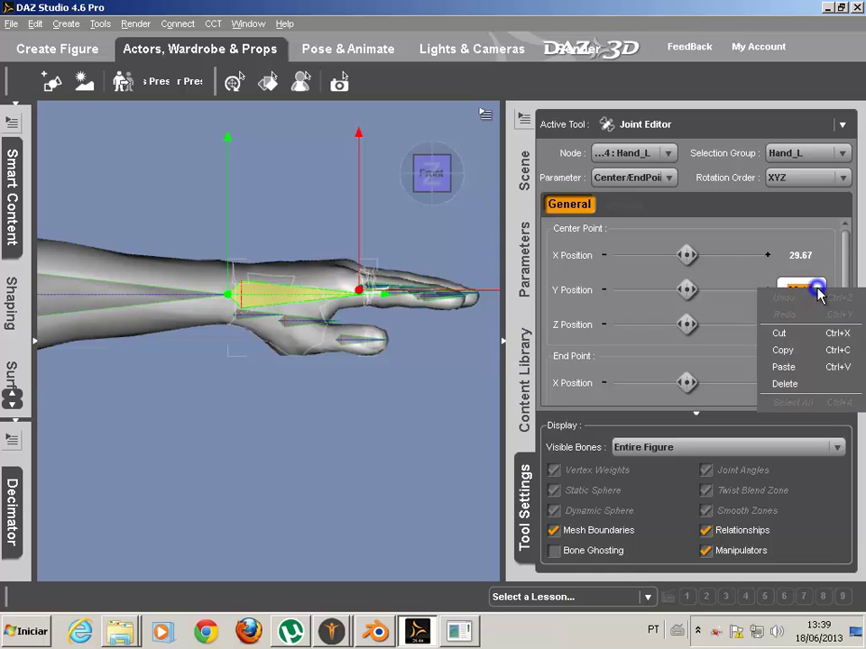
left_click(809, 350)
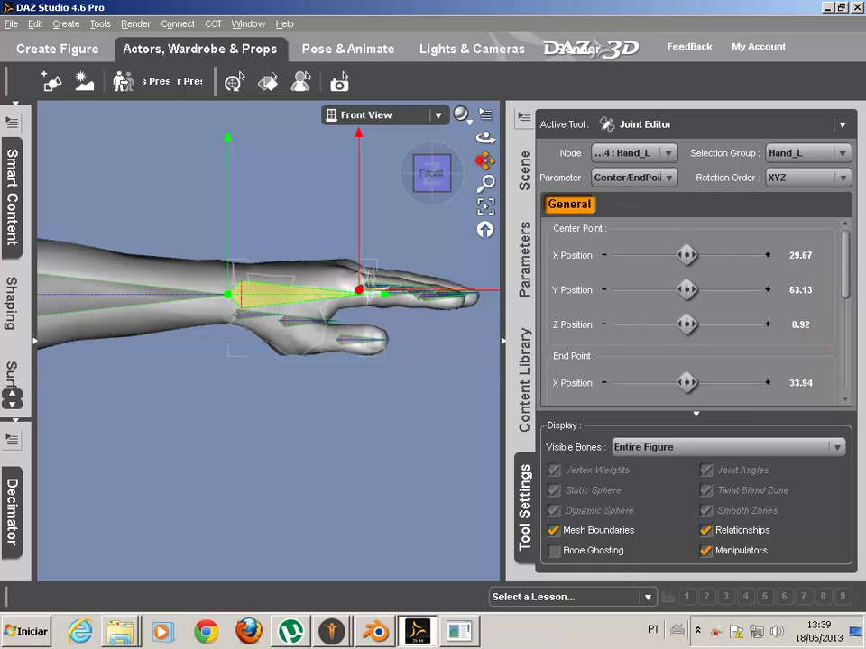
Paste the copied value as the center point's Y Position of the right hand bone (Hand_R), making it 63.13, and check the wrist joint.
left_click_drag(484, 160, 483, 160)
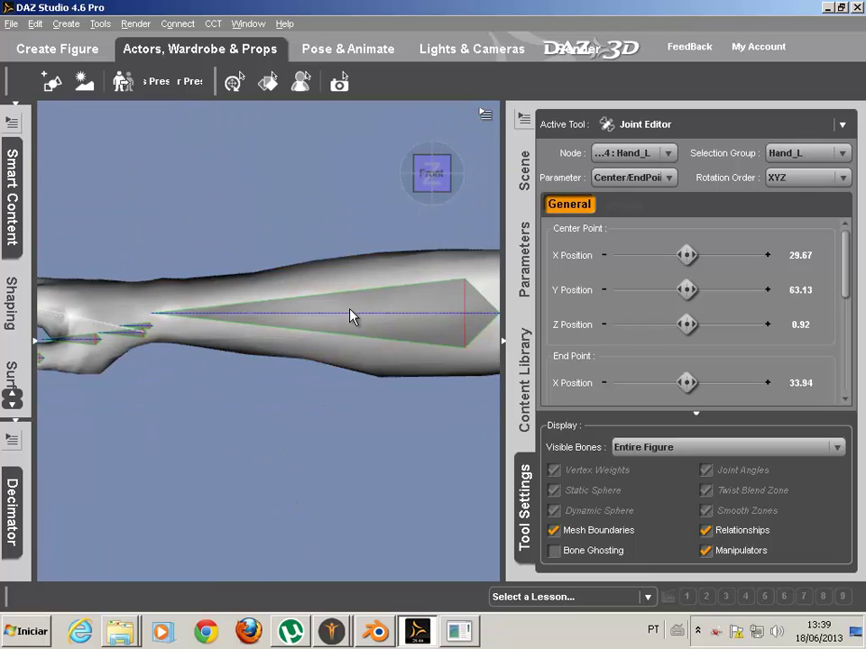
left_click(352, 316)
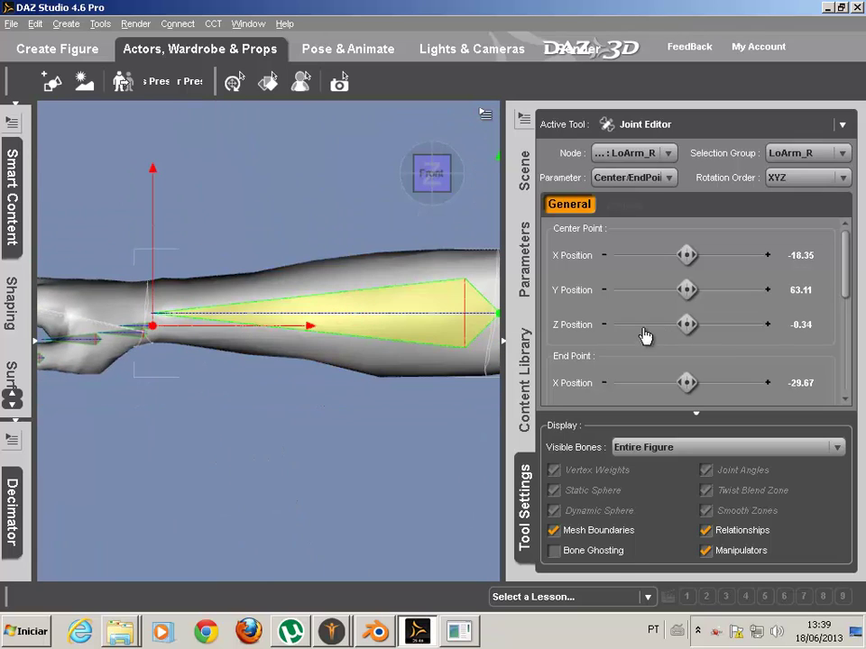
left_click(788, 288)
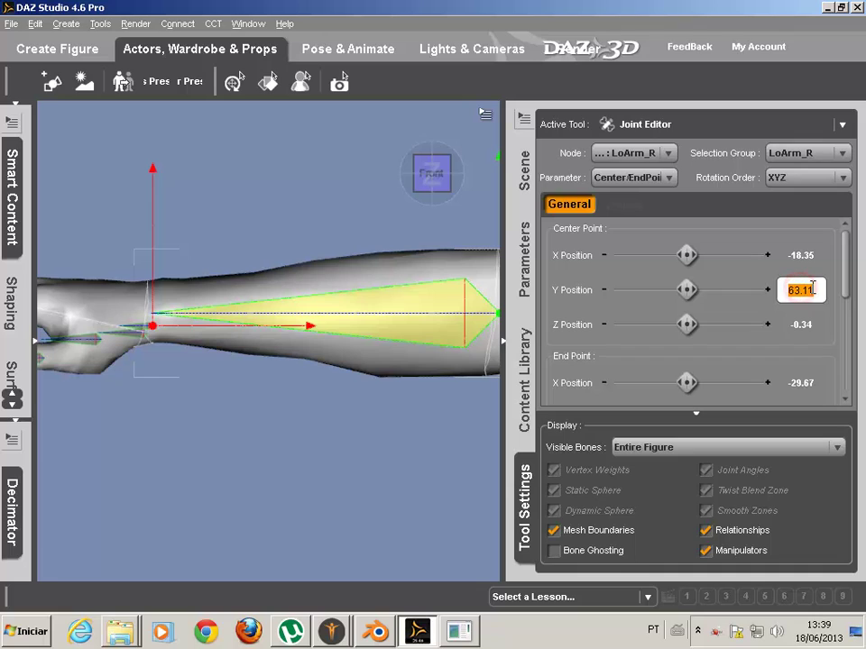
left_click(144, 331)
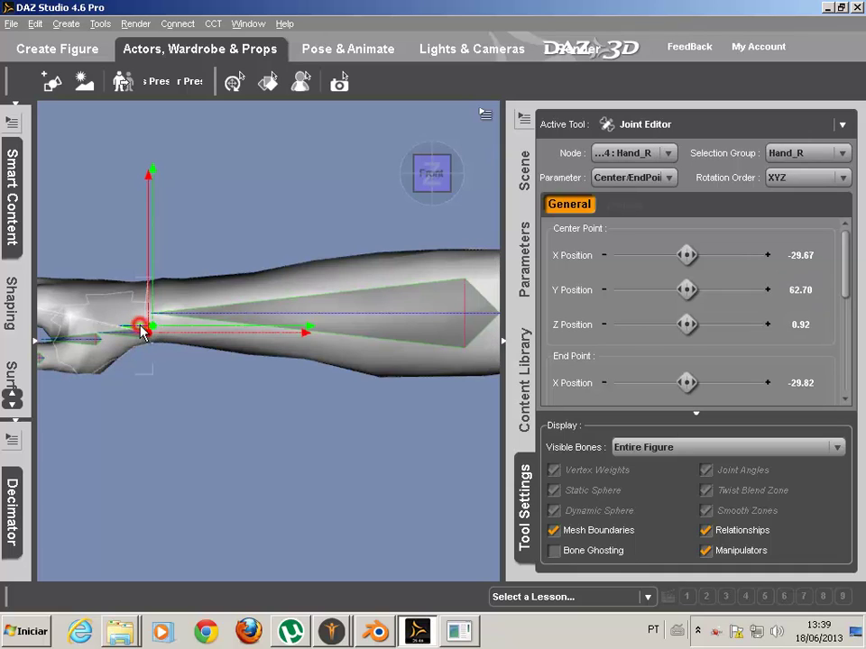
left_click(807, 291)
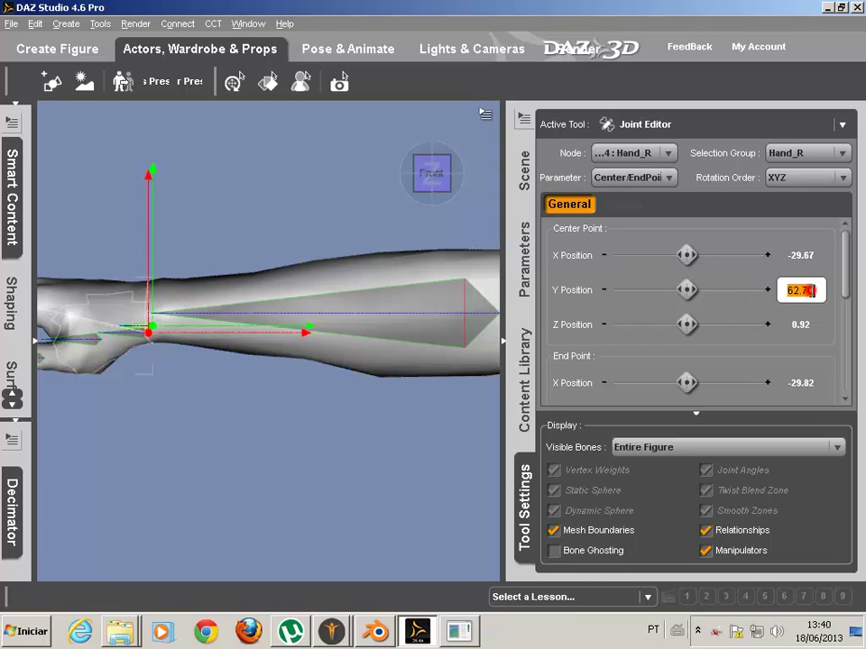
right_click(810, 293)
left_click(808, 367)
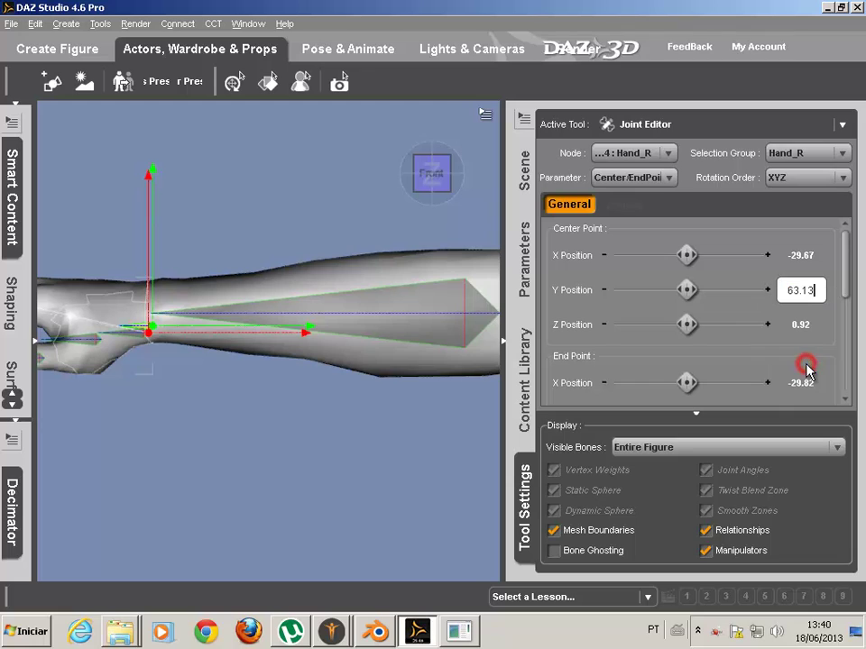
left_click(836, 290)
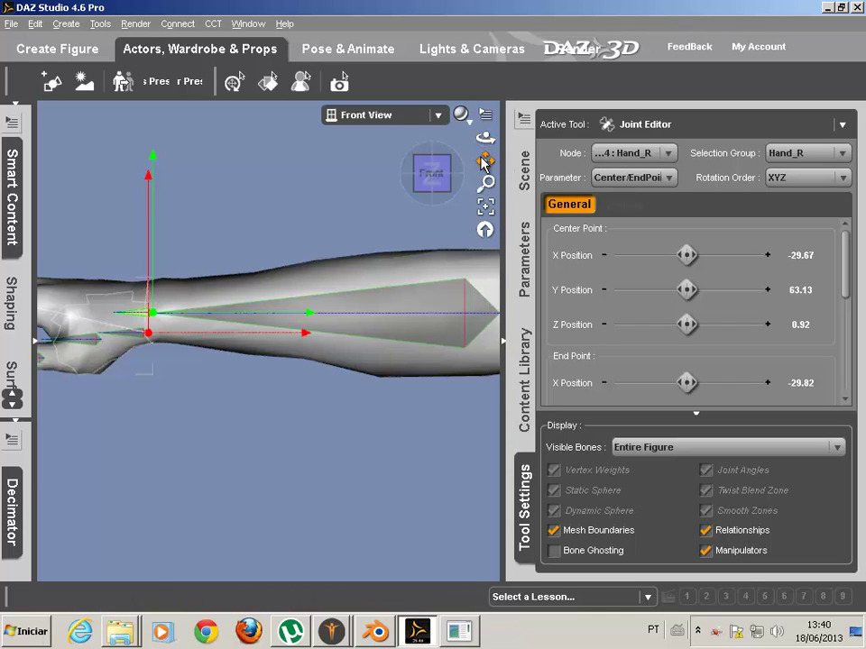
left_click_drag(485, 160, 588, 201)
scroll(303, 359, "up", 5)
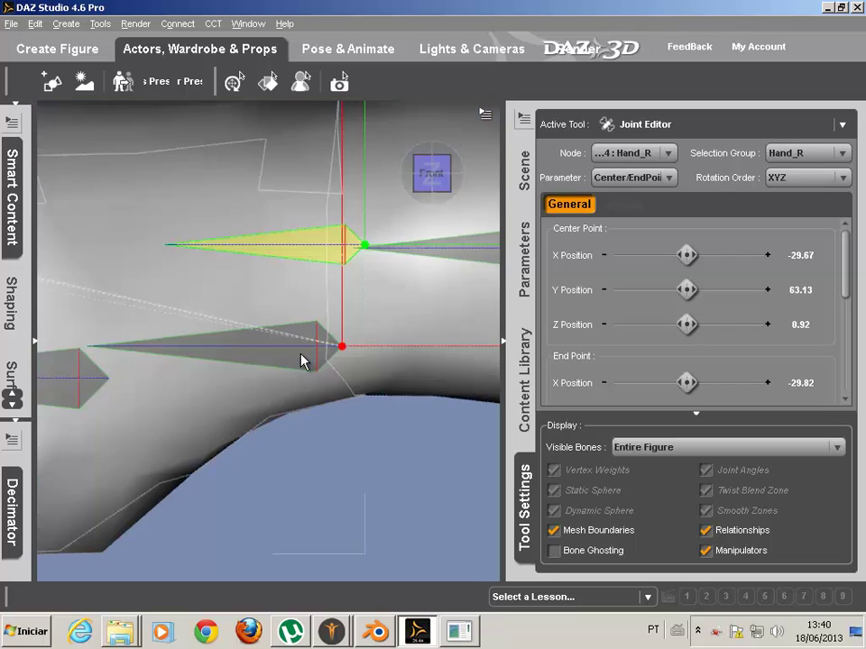
Lower the center point of the left hand's second thumb bone (Thumb2_L) to about Y 61.63, level with its end point.
scroll(311, 343, "down", 3)
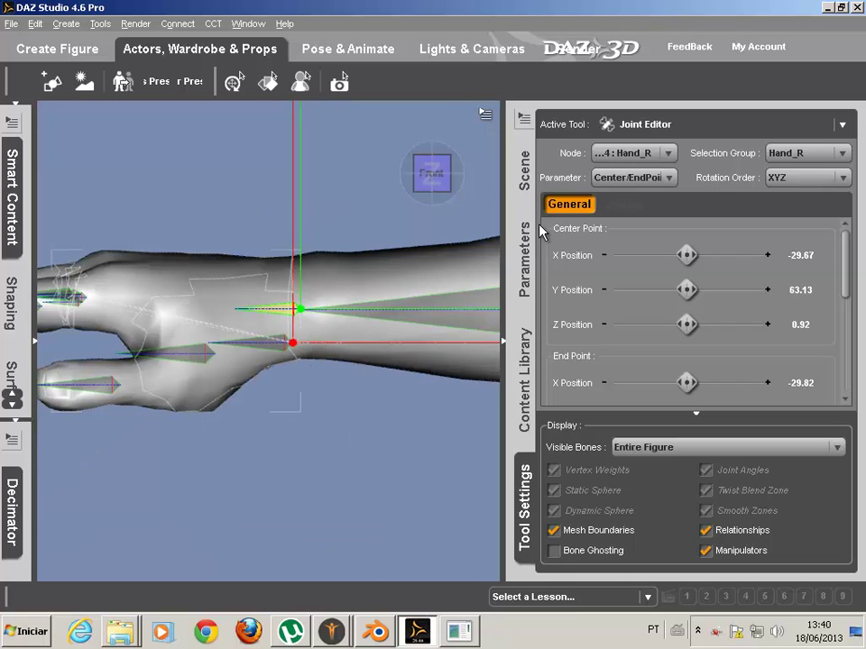
left_click_drag(486, 161, 135, 162)
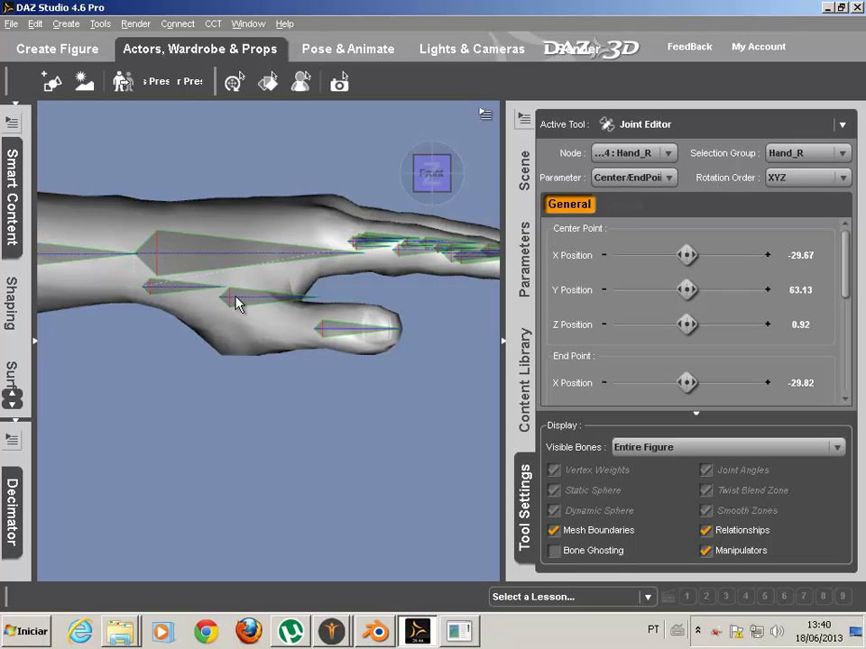
left_click(236, 303)
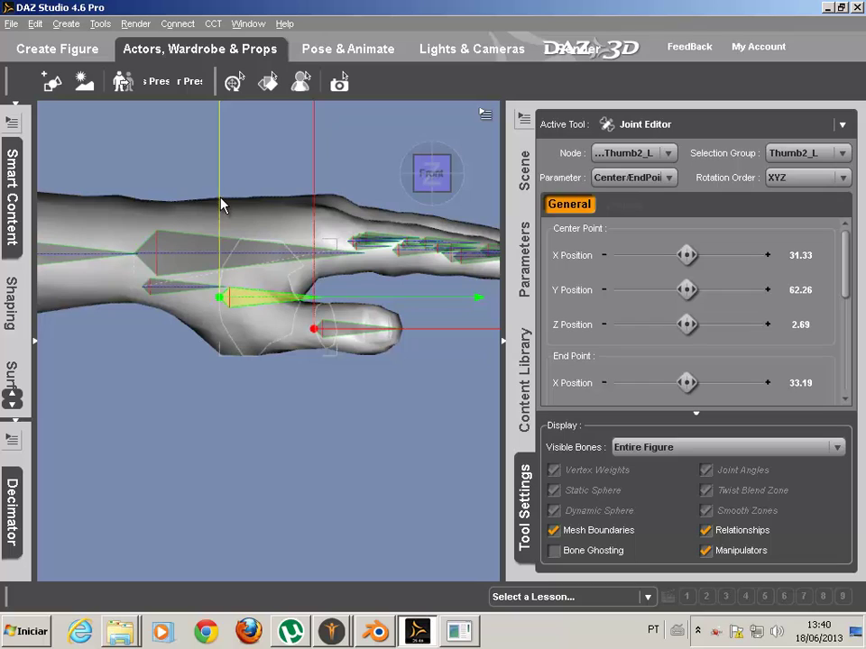
left_click_drag(222, 205, 236, 235)
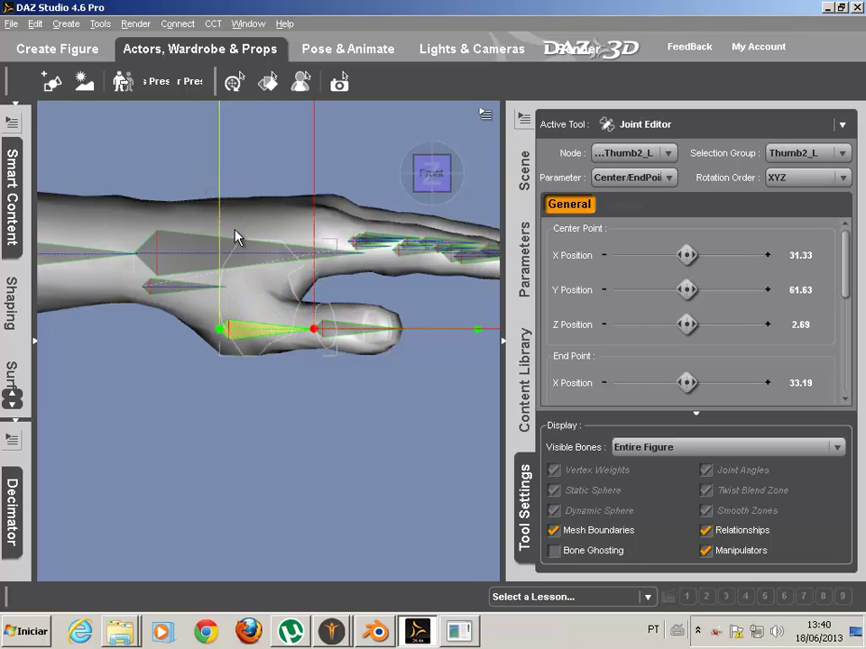
Lower the end point of the left first thumb bone (Thumb1_L) to the start of Thumb2_L and set its Z Rotation to about -27.68.
left_click(200, 288)
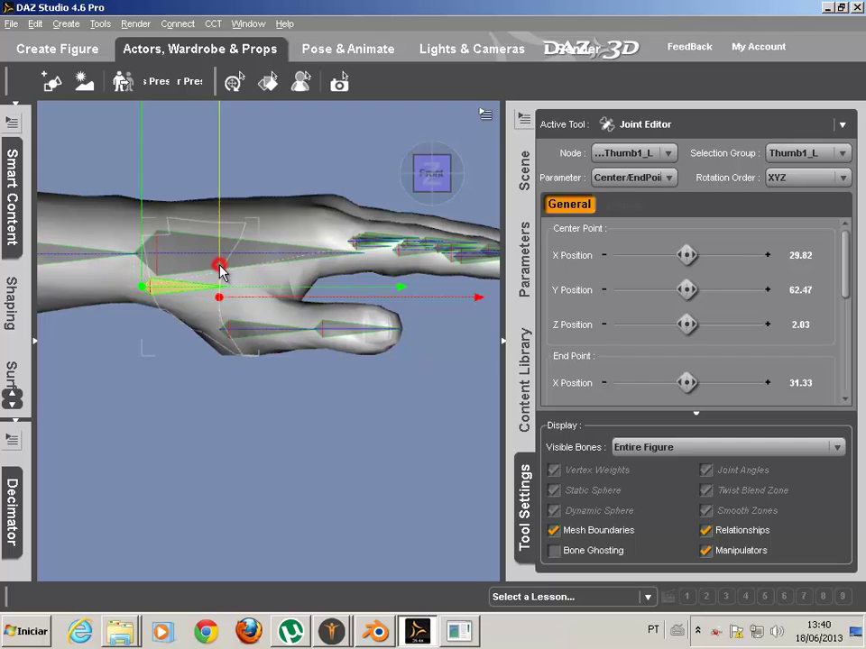
left_click_drag(220, 268, 221, 303)
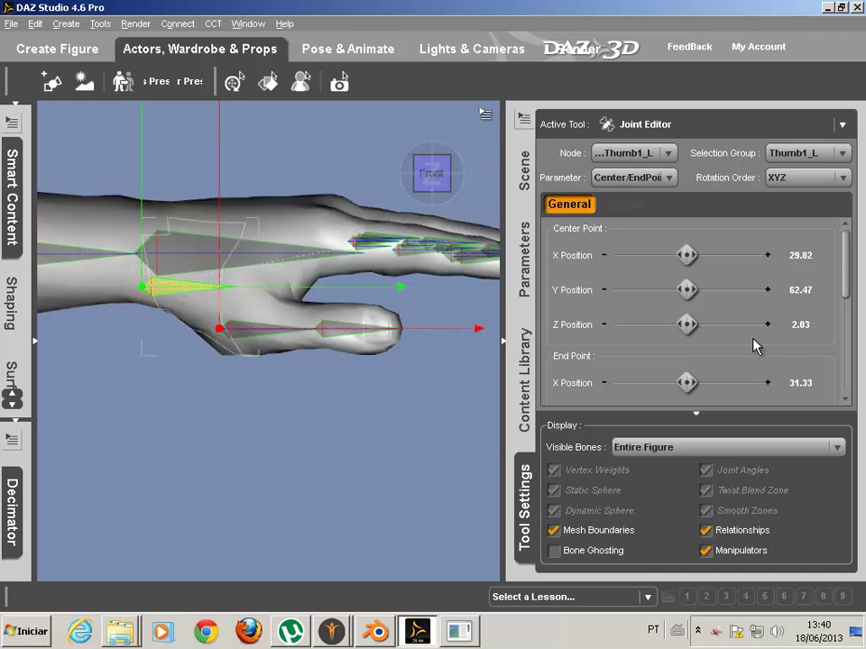
scroll(755, 346, "down", 6)
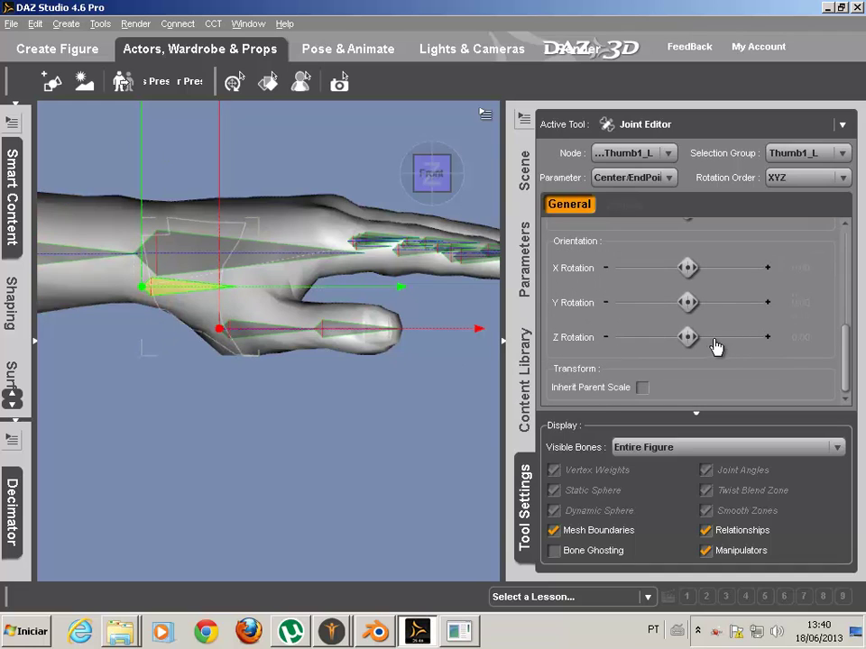
left_click_drag(688, 337, 588, 339)
left_click_drag(688, 337, 630, 337)
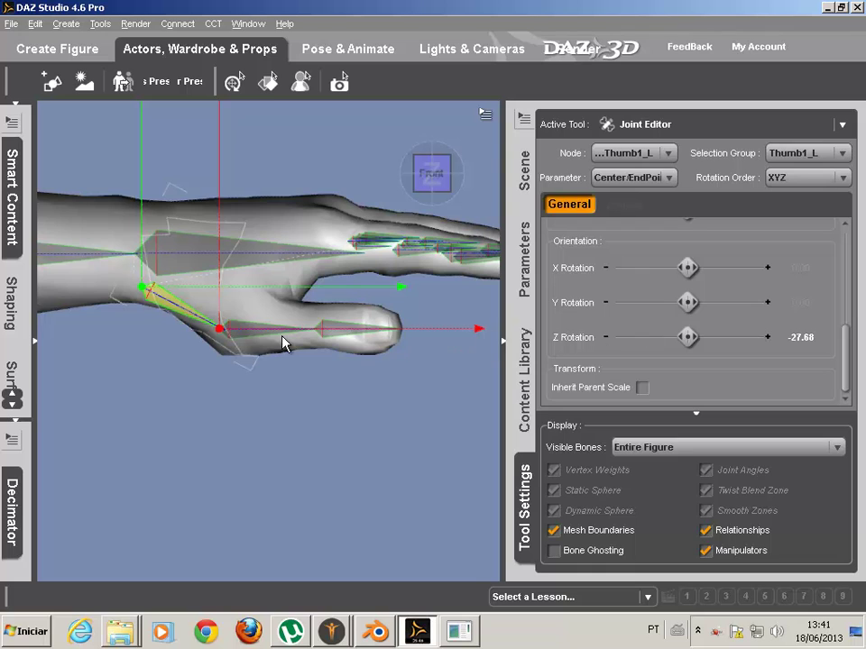
Shift the center point of Thumb1_L along X toward the fingers and set the bone's Z Rotation to -32.00.
scroll(340, 239, "down", 3)
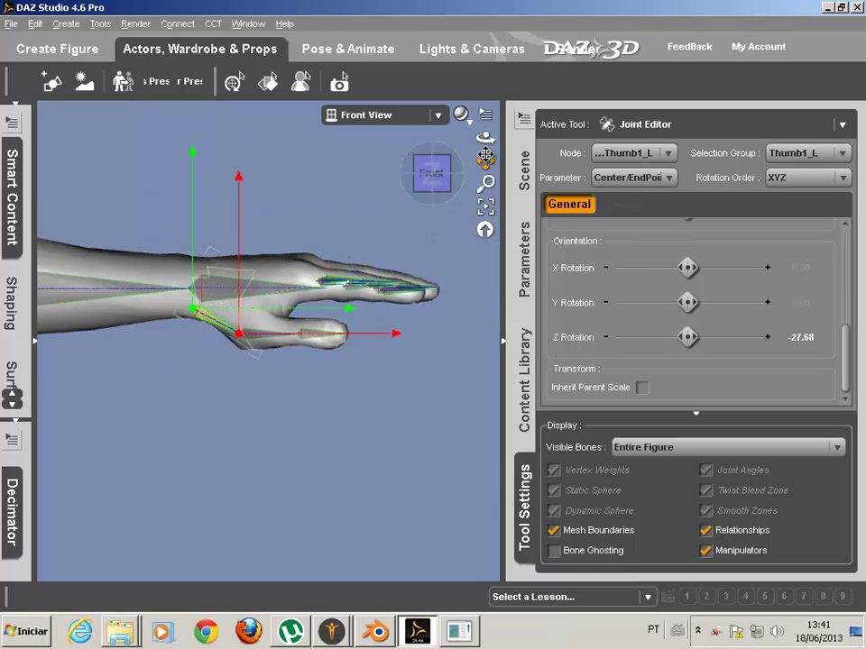
left_click_drag(485, 156, 576, 453)
scroll(403, 275, "up", 2)
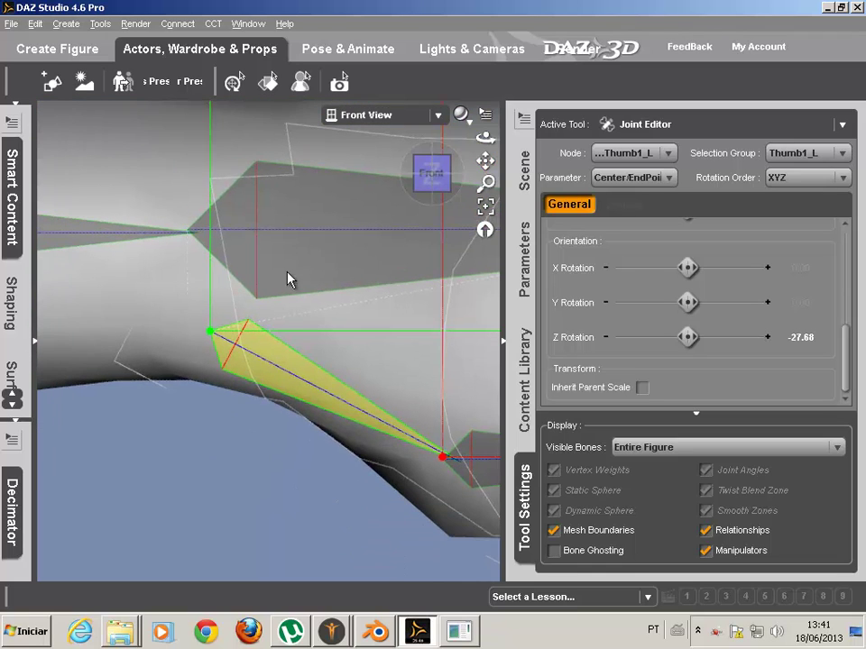
left_click_drag(300, 330, 335, 337)
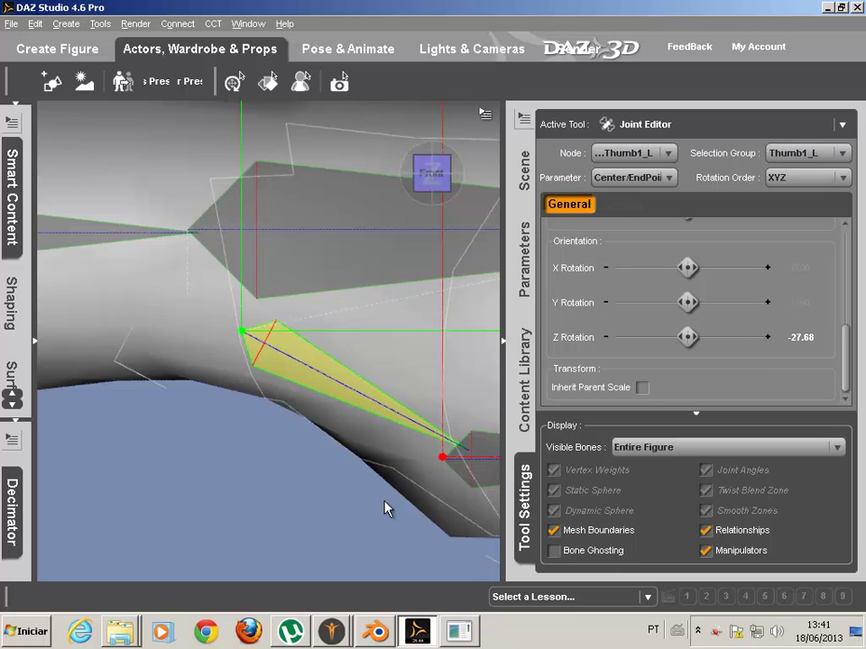
left_click_drag(691, 337, 641, 337)
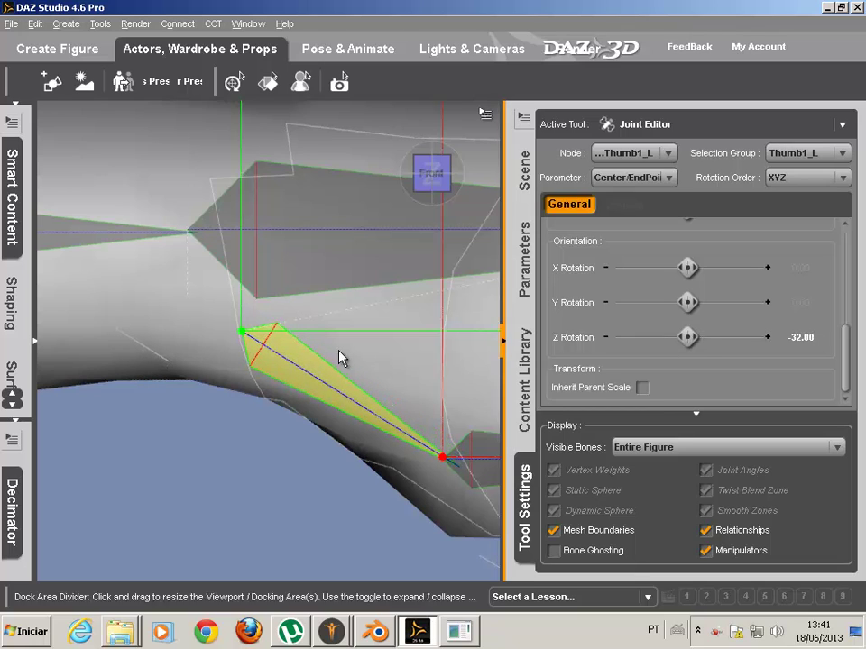
Copy the Z Rotation value of the left first thumb bone (Thumb1_L).
left_click(821, 341)
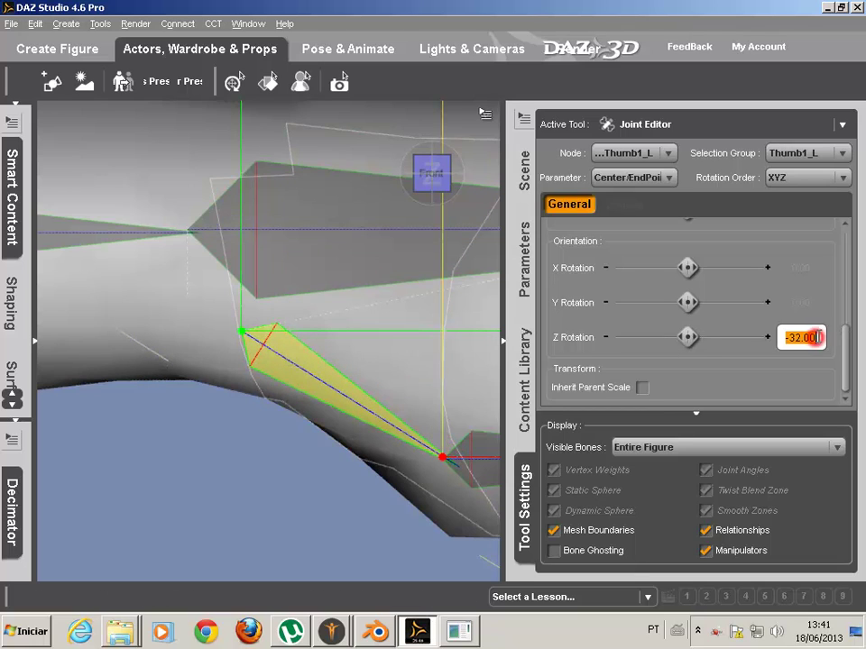
right_click(821, 343)
left_click(824, 398)
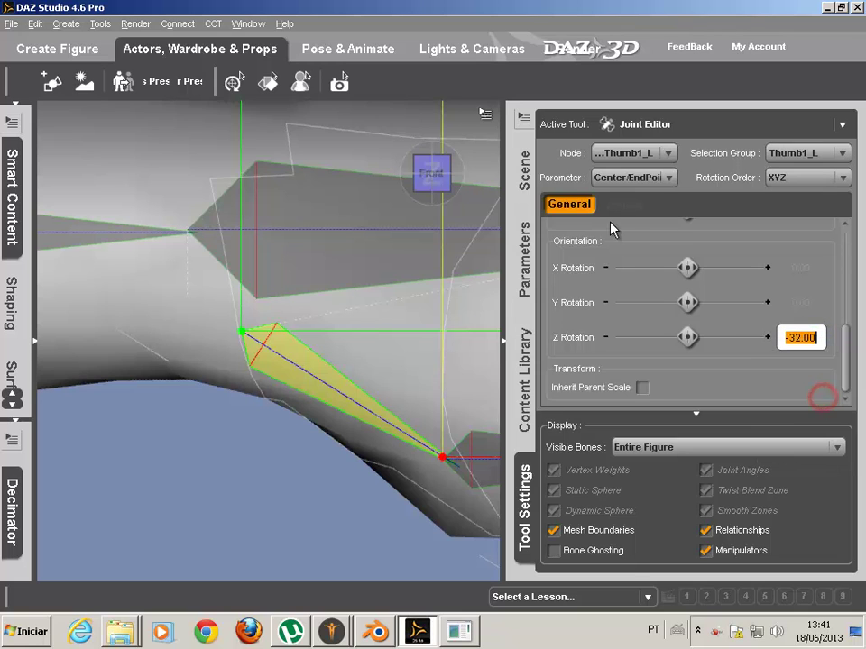
Paste the copied Z Rotation into Thumb1_R with the sign reversed, making it 32.00, and shift its center point to about X -30.30.
left_click_drag(486, 160, 560, 160)
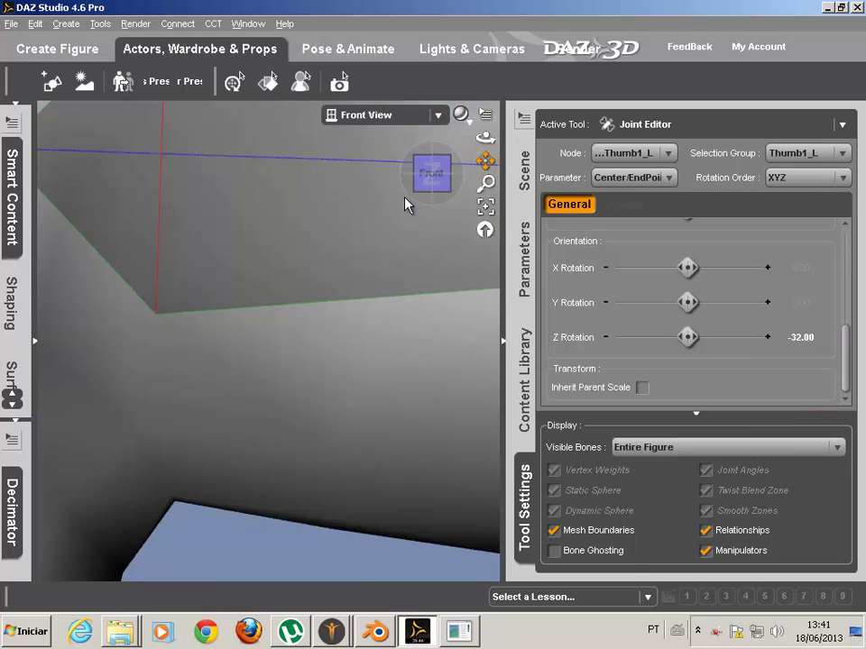
scroll(249, 272, "up", 3)
scroll(248, 271, "down", 8)
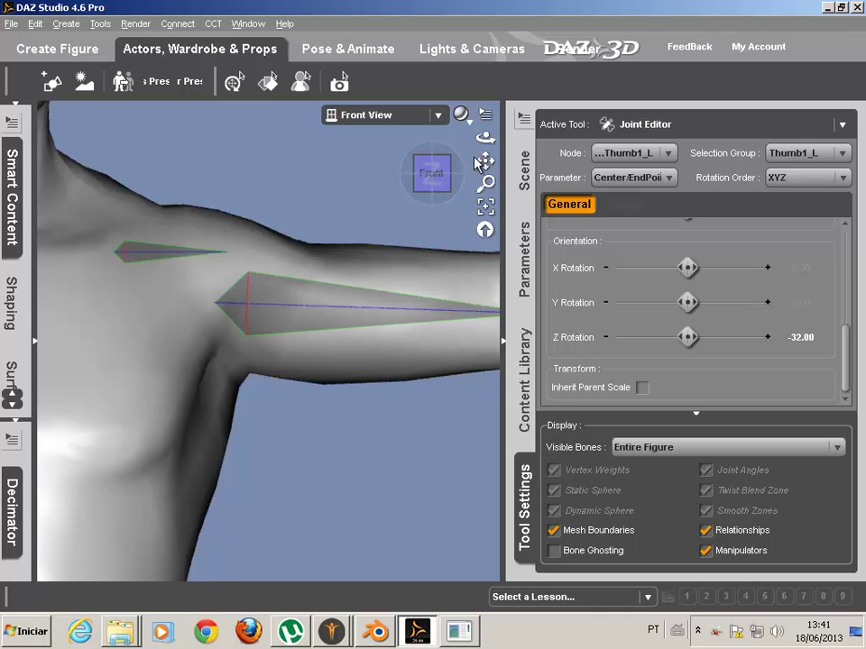
left_click_drag(485, 161, 707, 206)
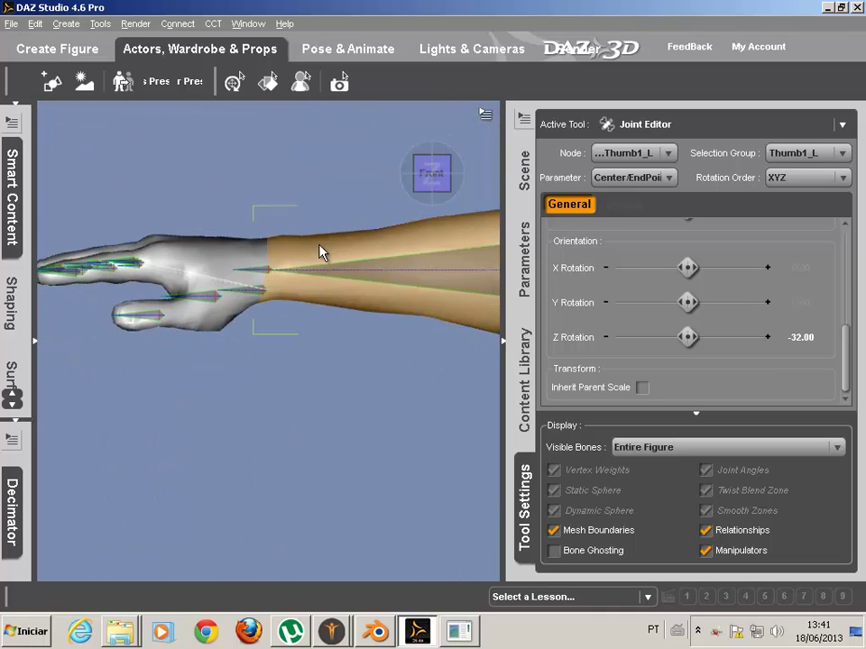
scroll(320, 246, "up", 3)
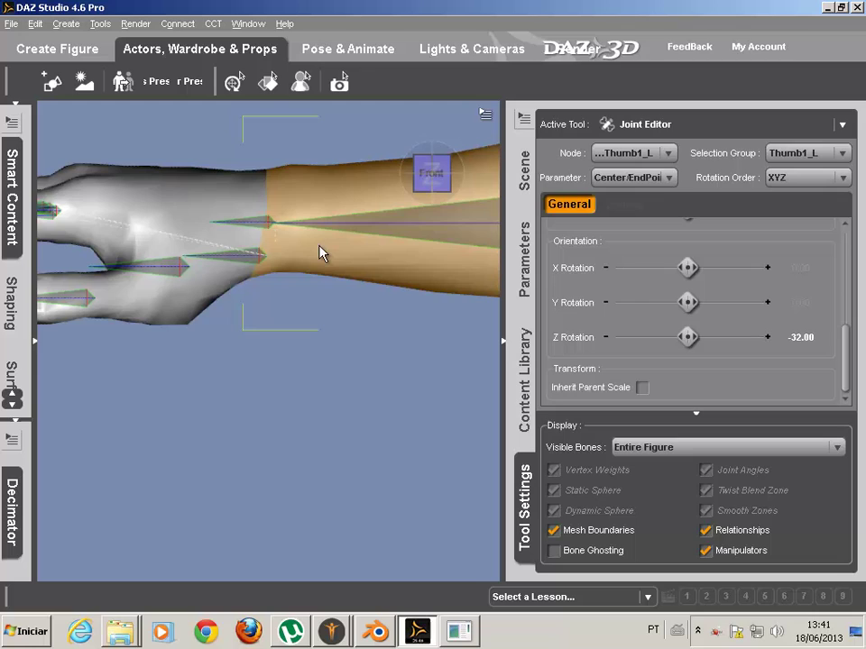
left_click(252, 260)
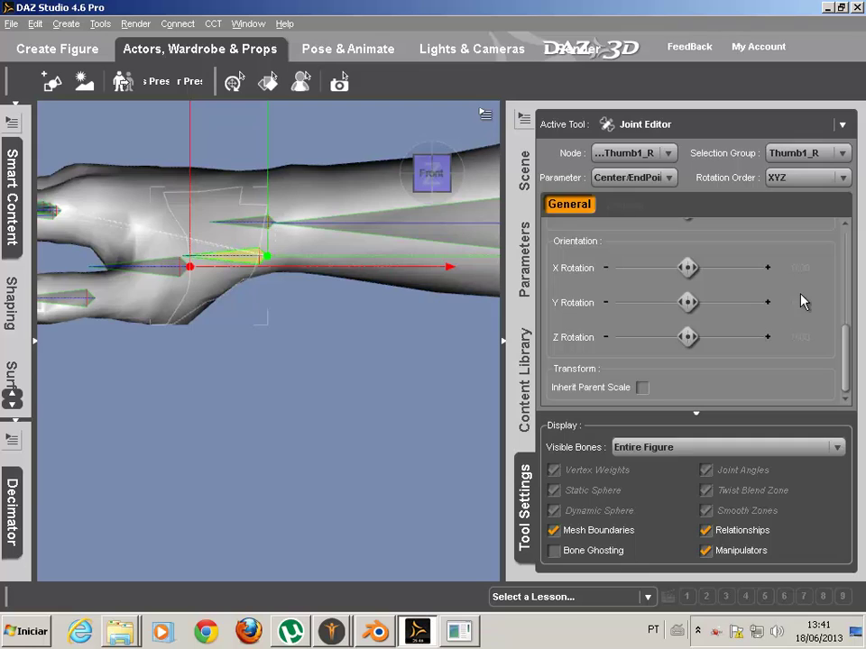
left_click(805, 341)
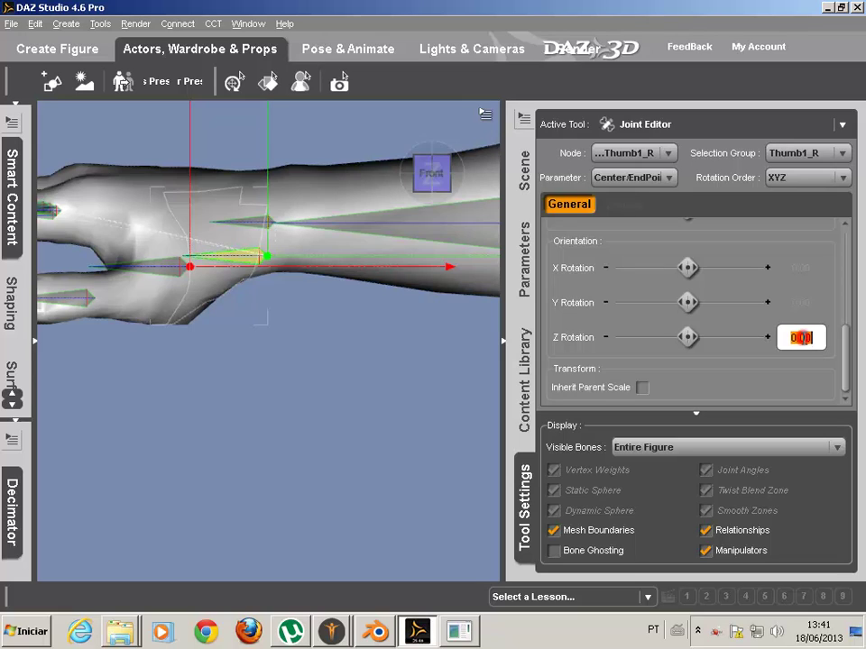
right_click(816, 337)
left_click(815, 418)
key("Return")
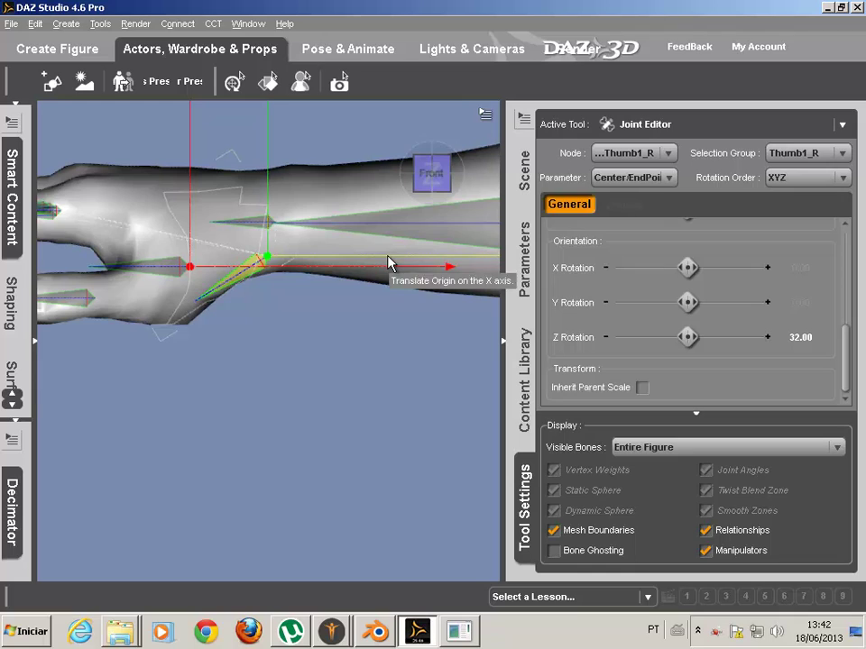
left_click_drag(389, 262, 365, 264)
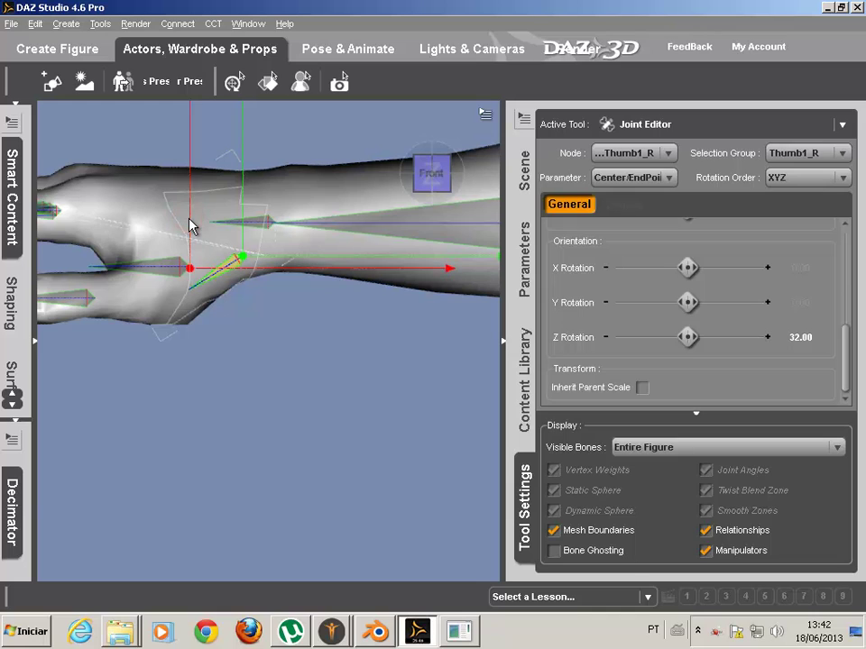
Copy the center point's Y Position value of the left second thumb bone (Thumb2_L).
left_click(153, 266)
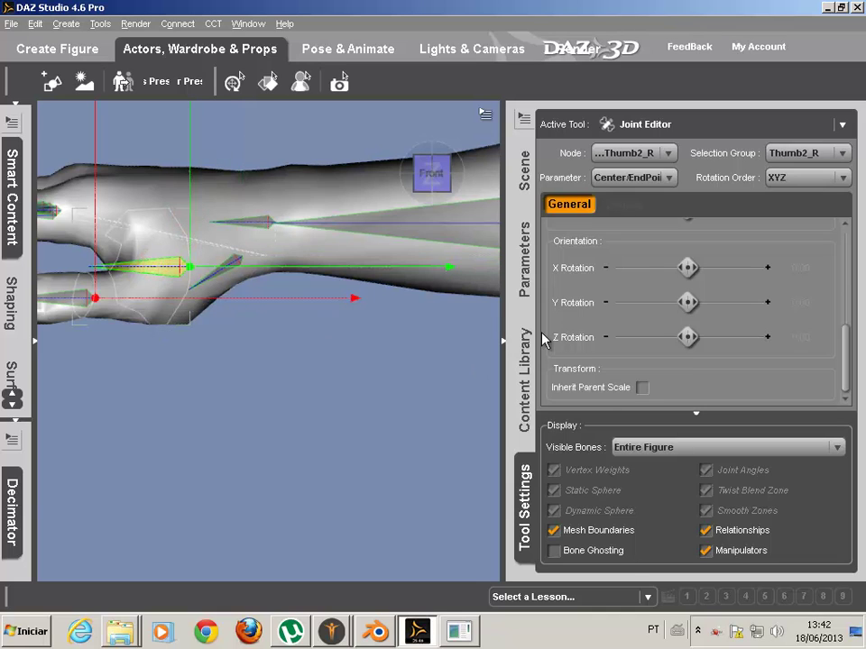
scroll(496, 304, "up", 3)
scroll(487, 304, "down", 6)
left_click_drag(485, 161, 52, 190)
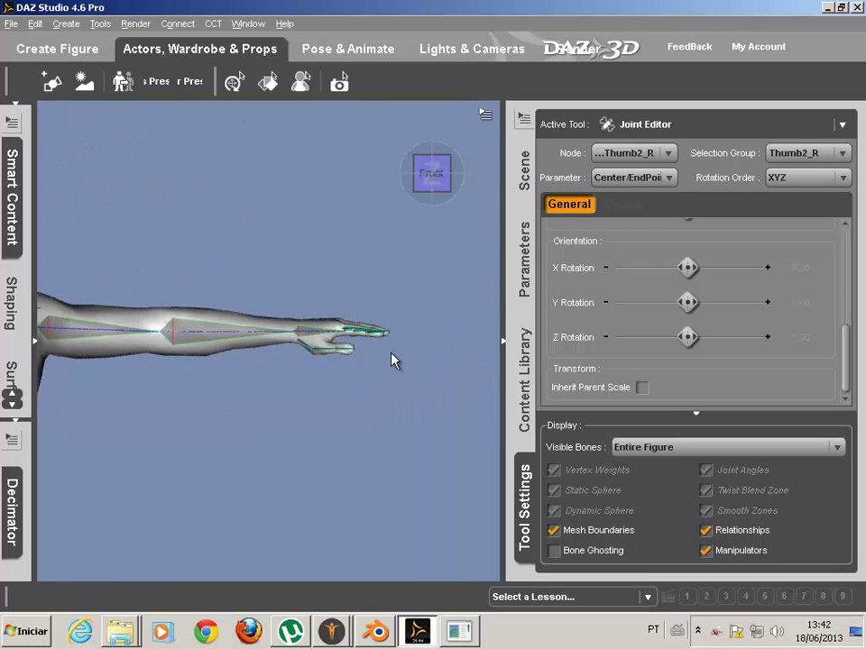
scroll(350, 380, "up", 5)
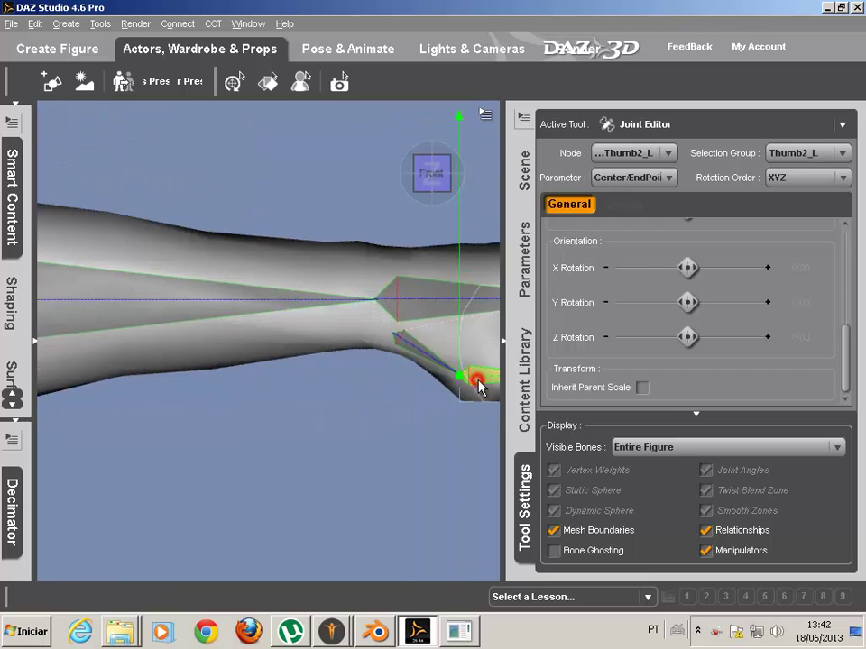
mouse_move(486, 159)
left_click_drag(485, 160, 433, 297)
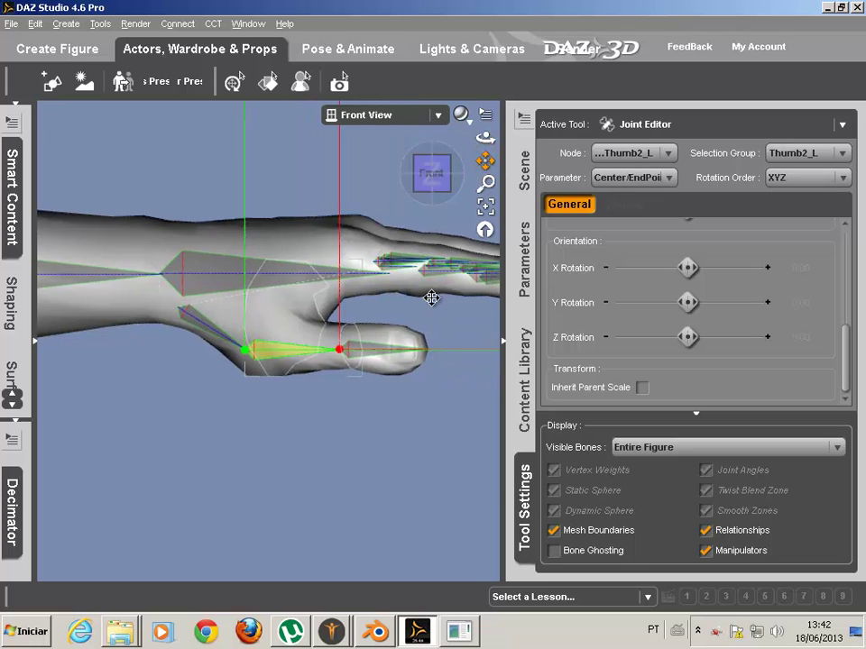
scroll(687, 291, "up", 5)
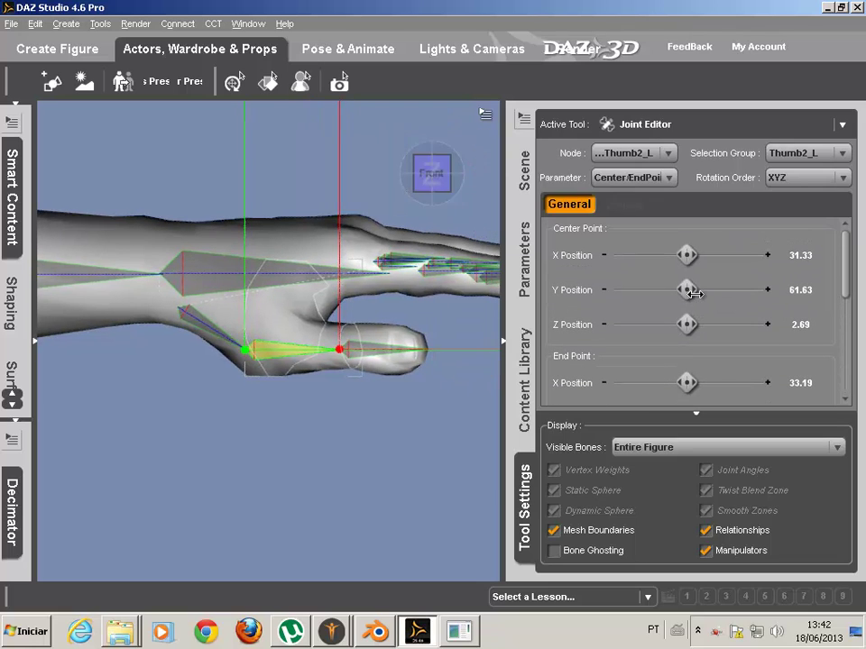
double_click(801, 289)
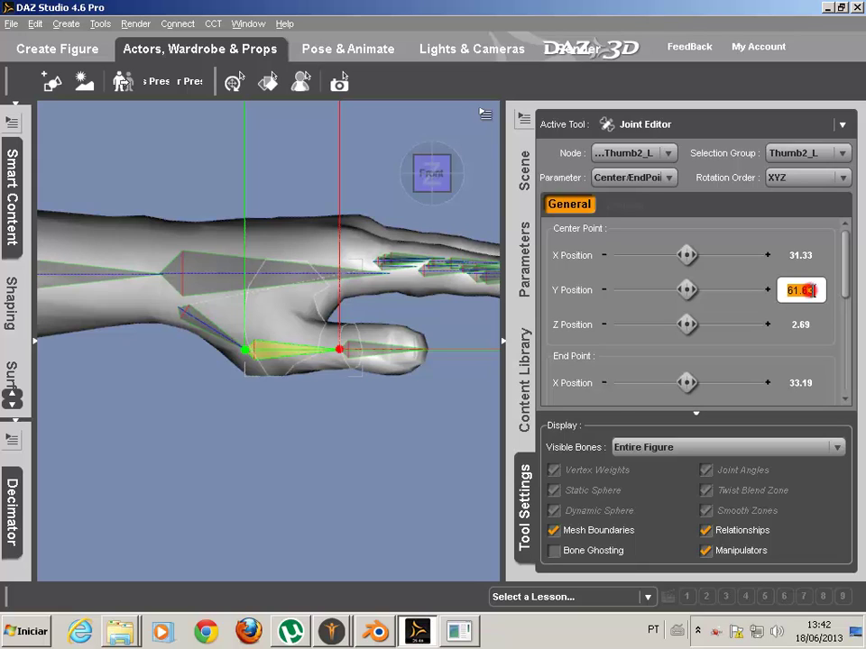
right_click(810, 290)
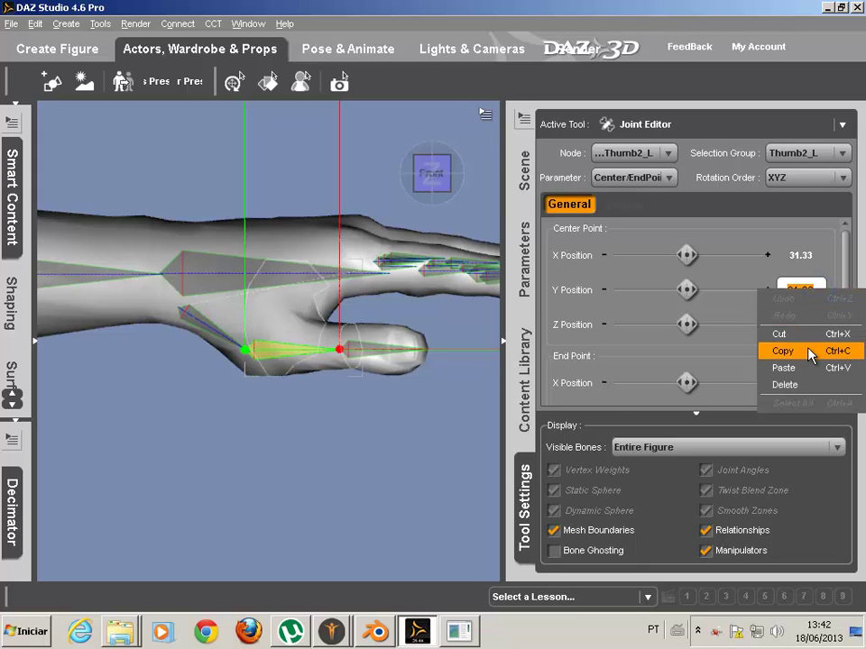
left_click(809, 351)
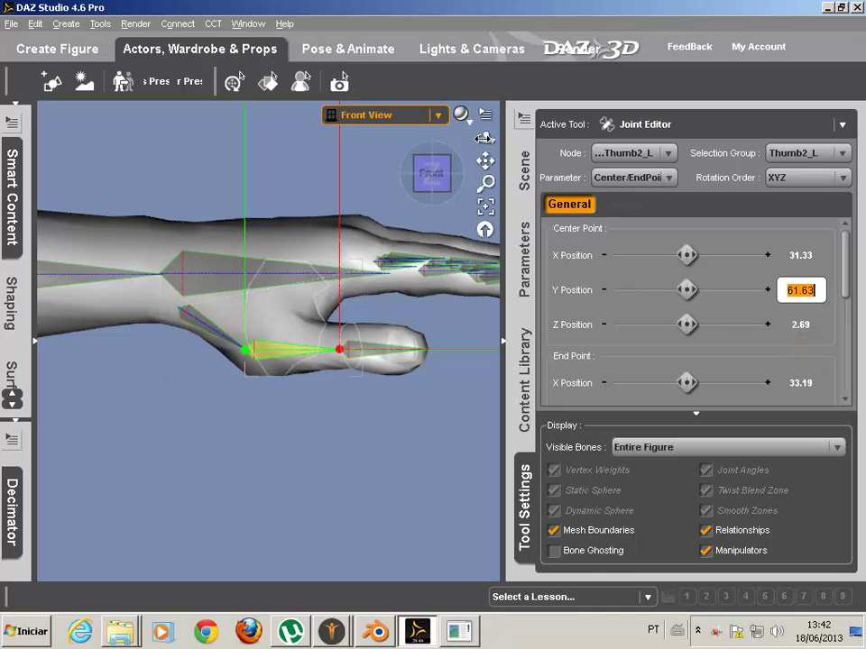
Paste the copied value as the center point's Y Position of the right second thumb bone (Thumb2_R), making it 61.63.
left_click_drag(485, 160, 838, 194)
left_click(190, 391)
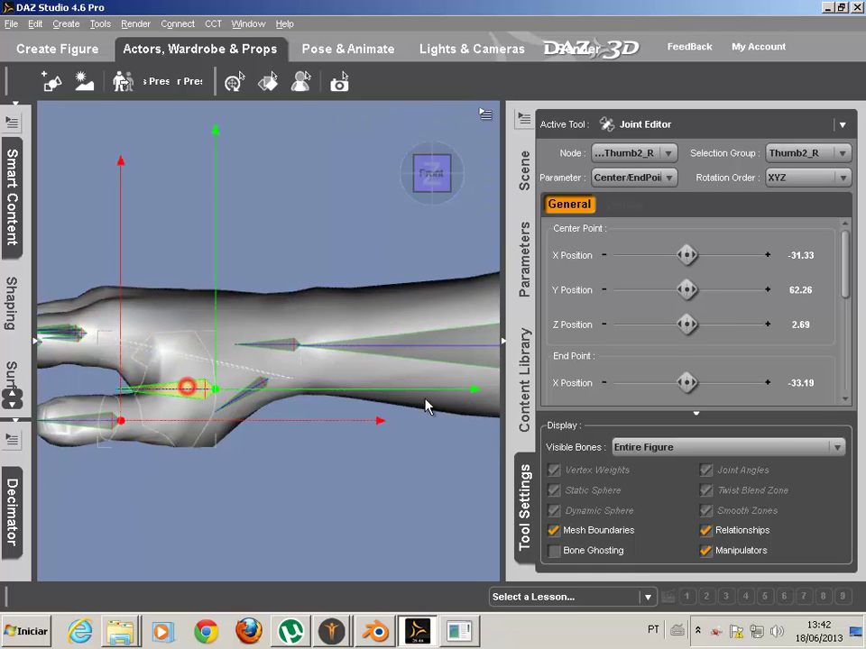
left_click(801, 290)
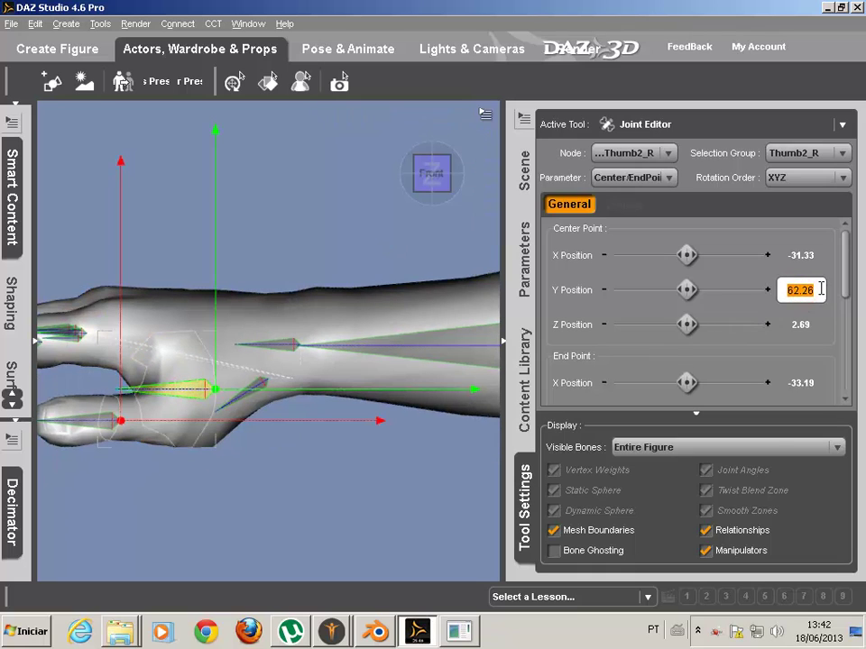
right_click(816, 286)
left_click(809, 368)
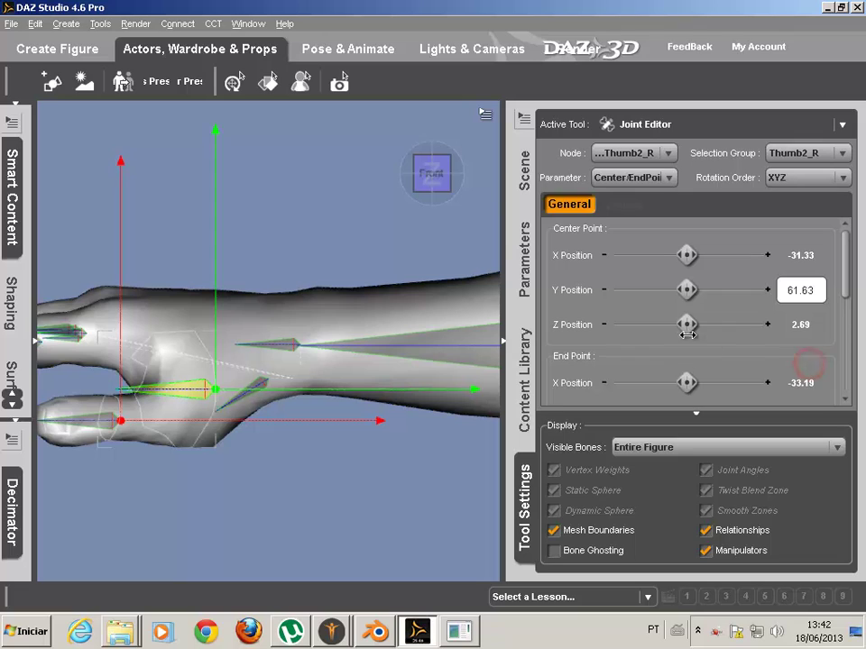
key("Return")
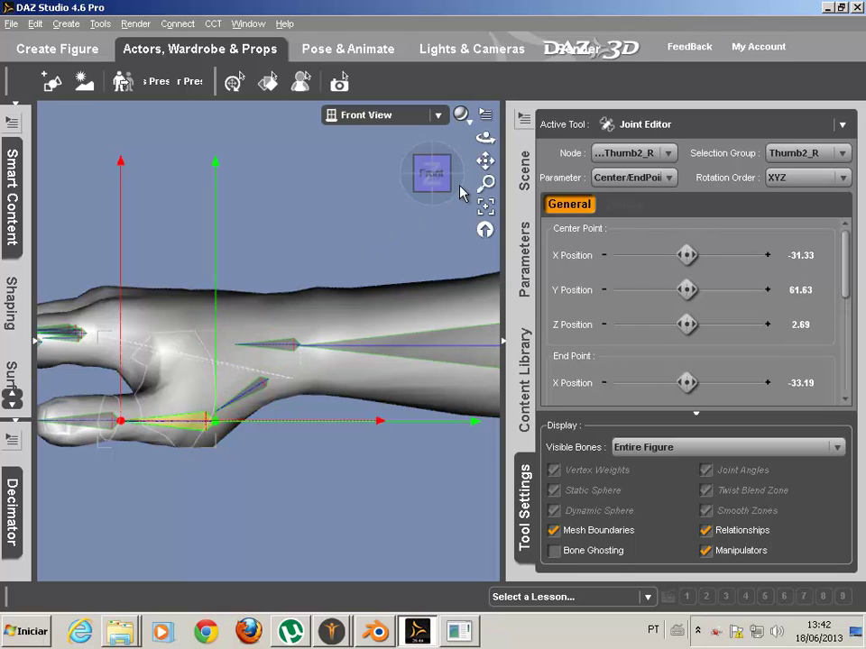
Copy the center point's Y Position value of the left first thumb bone (Thumb1_L).
left_click_drag(486, 161, 403, 104)
left_click(177, 340)
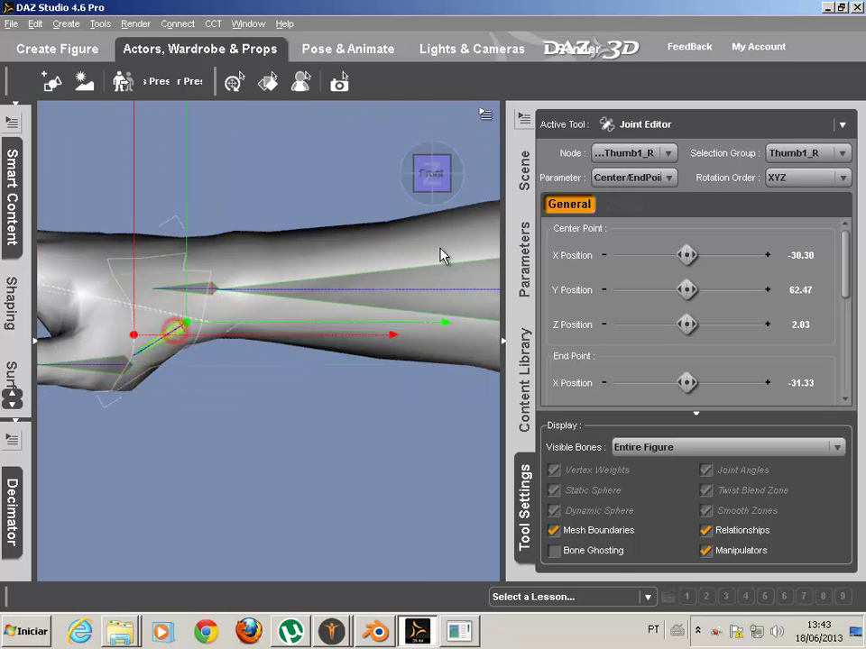
left_click_drag(485, 162, 2, 115)
left_click(257, 276)
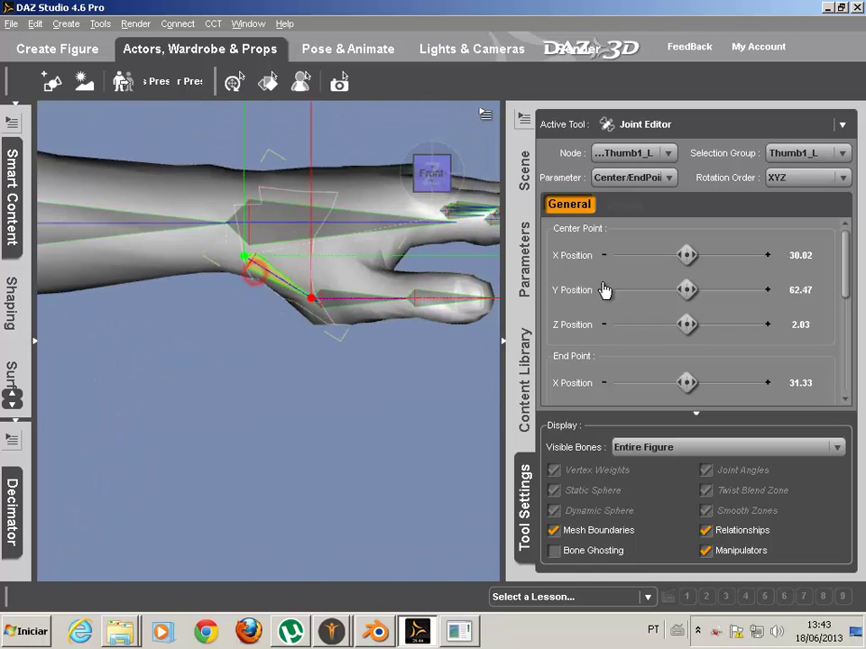
left_click(802, 290)
right_click(807, 289)
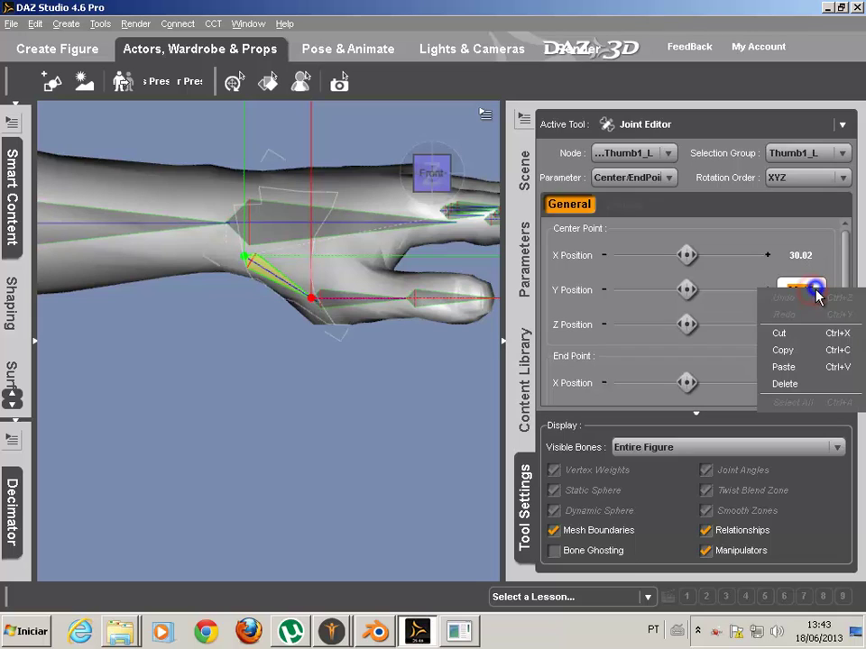
left_click(810, 350)
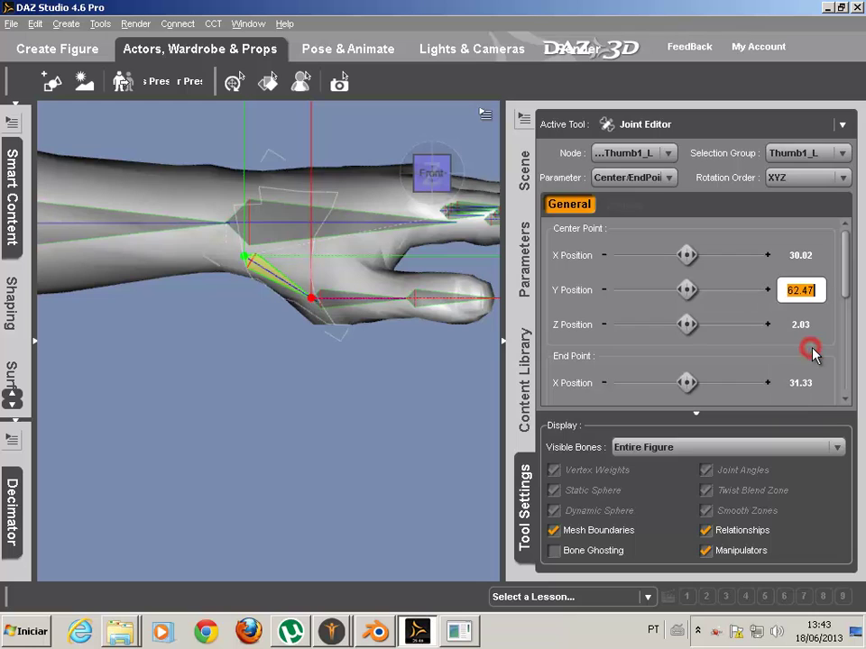
Paste the copied value as Thumb1_R's center point Y Position, making it 62.47, and lower its end point to the base of the second thumb bone.
mouse_move(468, 164)
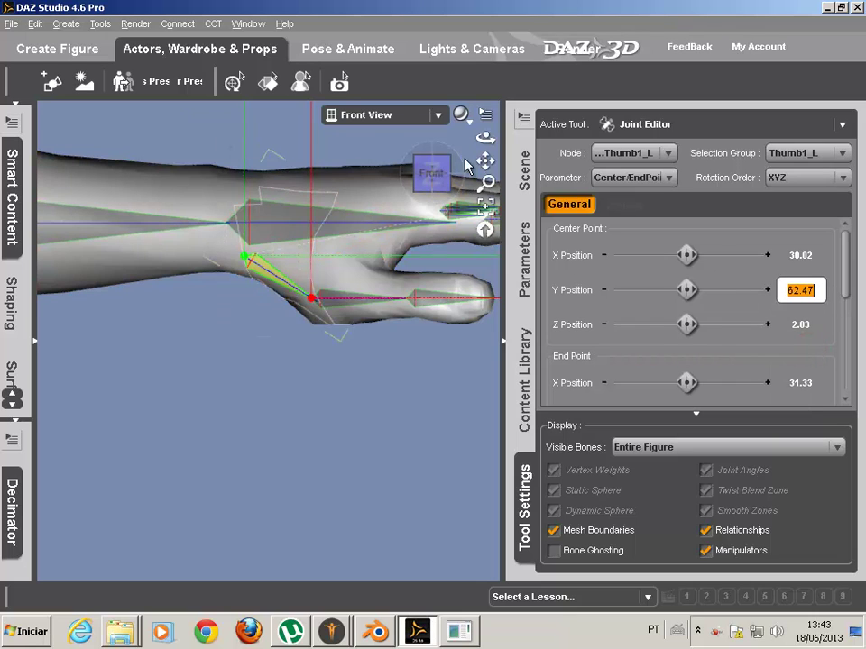
left_click_drag(485, 160, 349, 144)
left_click(305, 246)
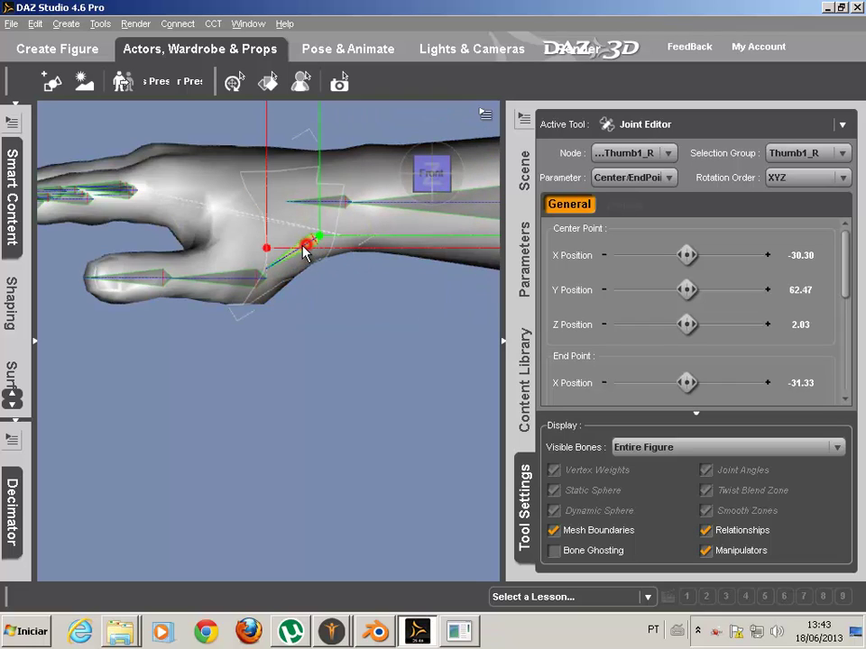
left_click(800, 289)
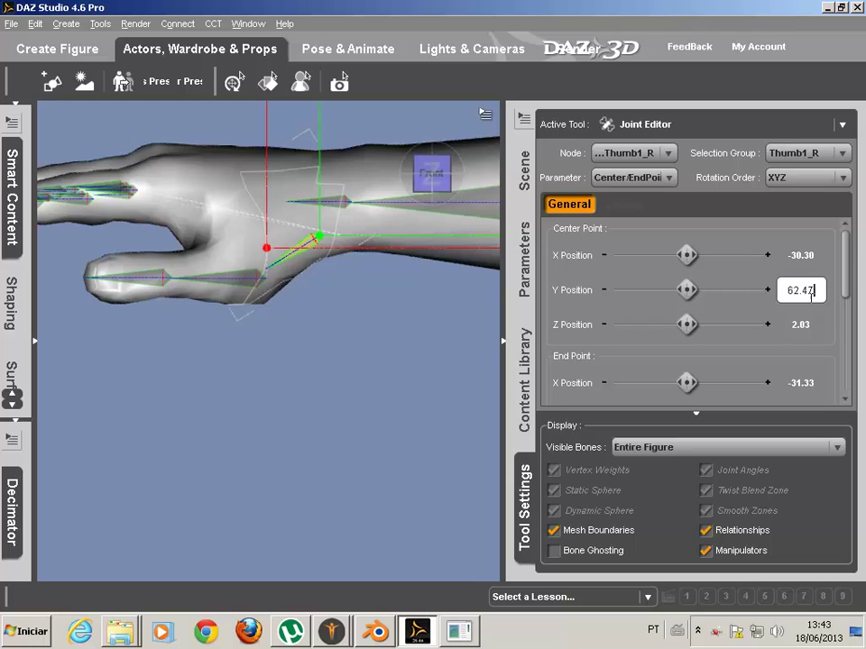
key("Return")
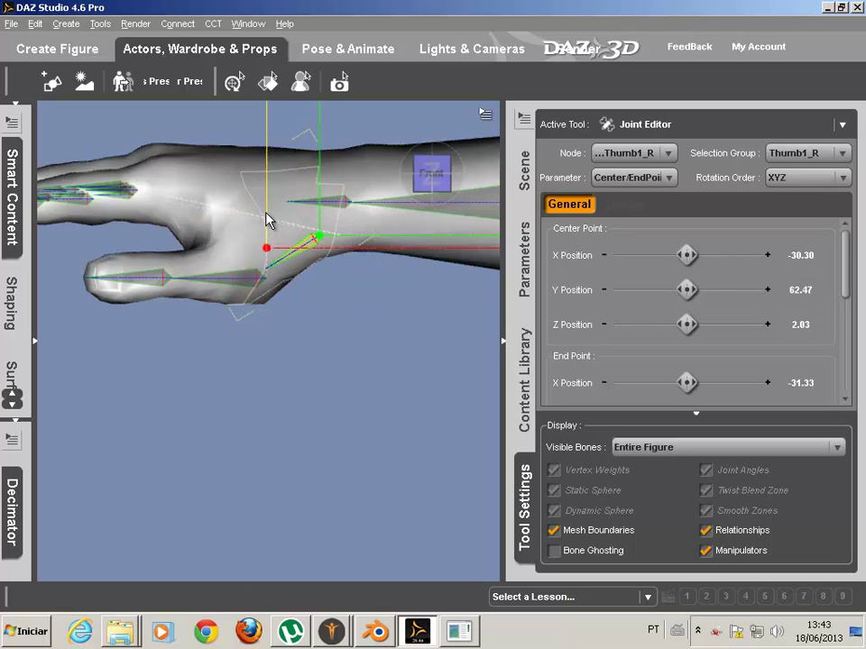
left_click_drag(268, 214, 268, 242)
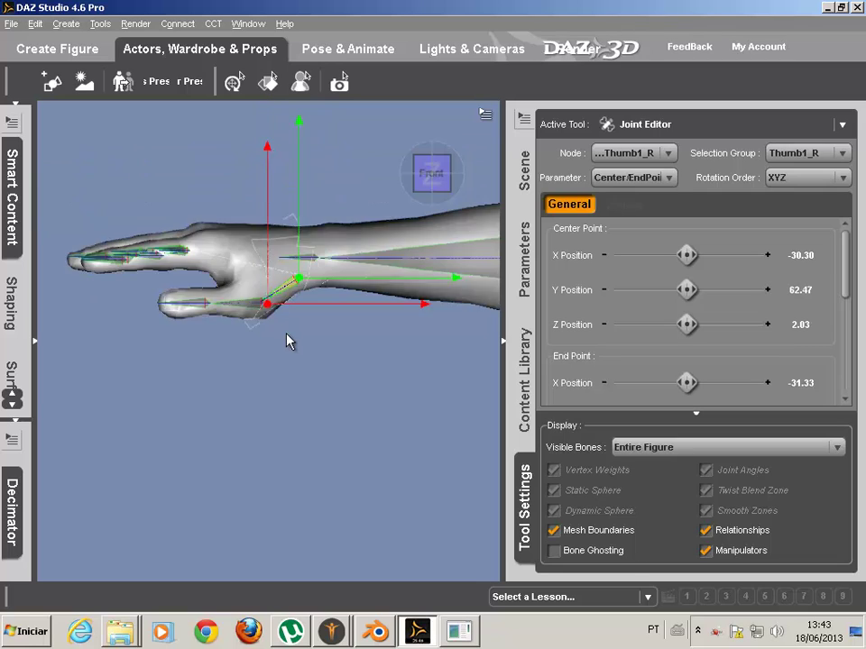
Copy the center point's X Position value of the left first thumb bone (Thumb1_L).
scroll(286, 335, "up", 4)
left_click_drag(478, 162, 477, 163)
scroll(425, 216, "down", 5)
scroll(360, 285, "up", 3)
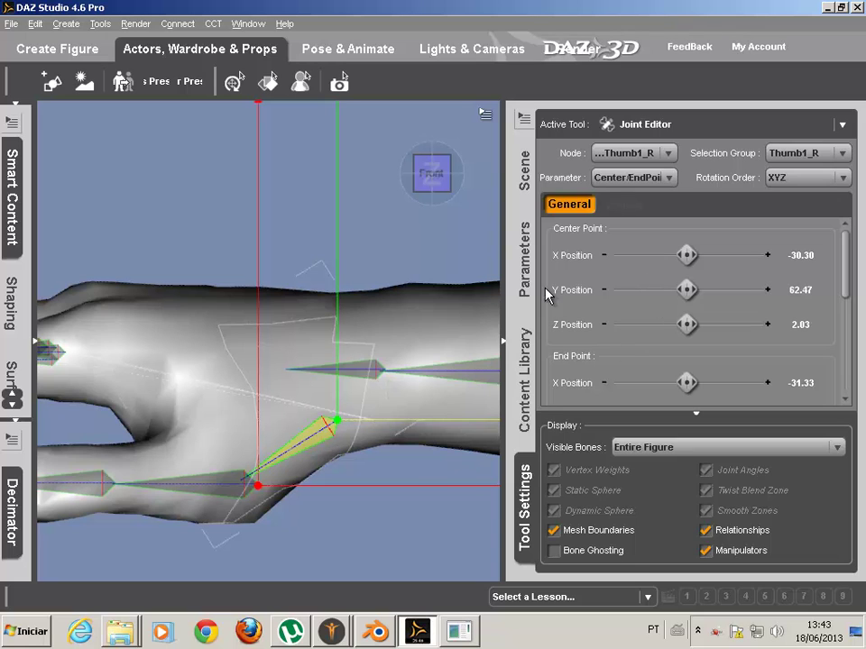
mouse_move(487, 185)
left_click_drag(487, 185, 485, 161)
left_click_drag(485, 161, 194, 168)
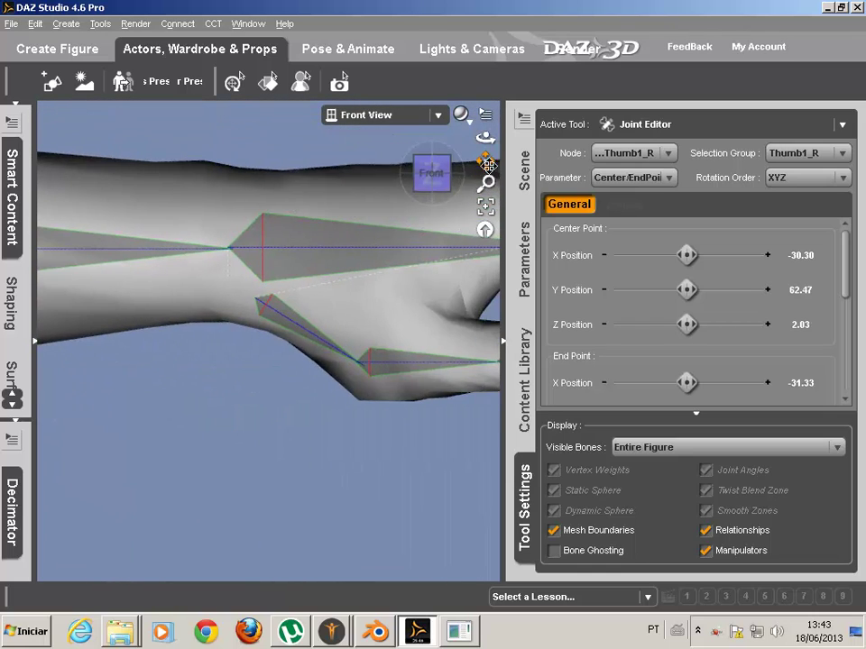
left_click(300, 333)
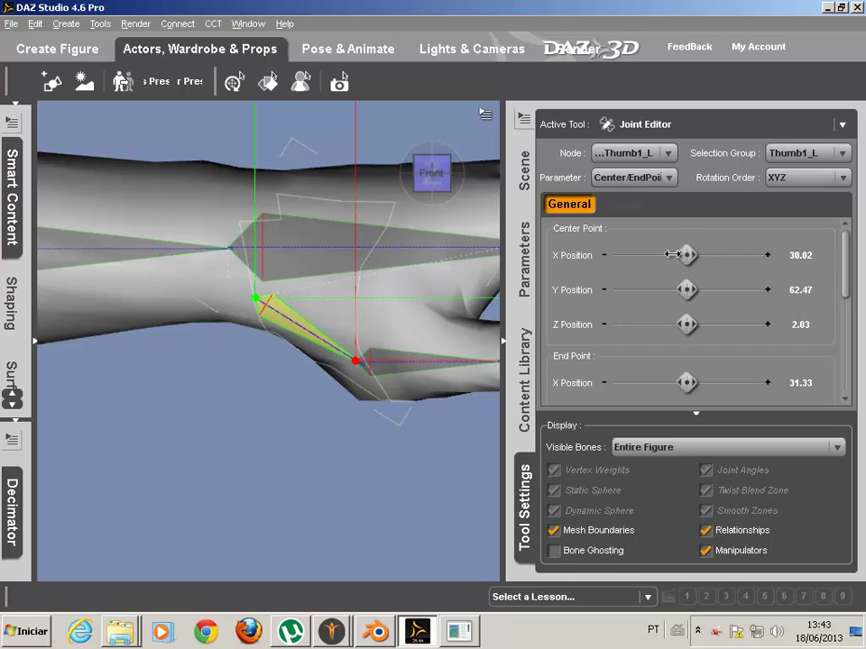
left_click(809, 257)
right_click(819, 256)
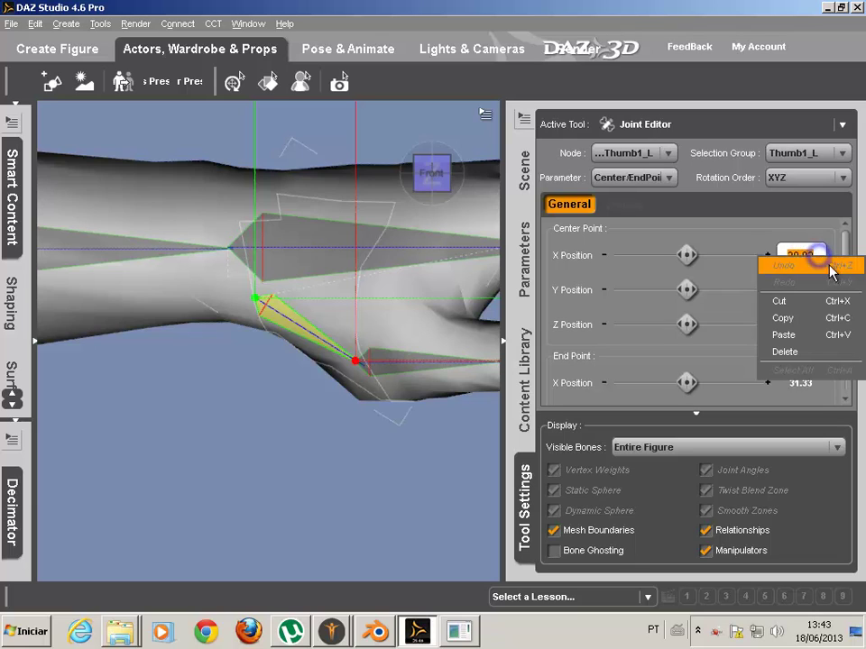
left_click(838, 319)
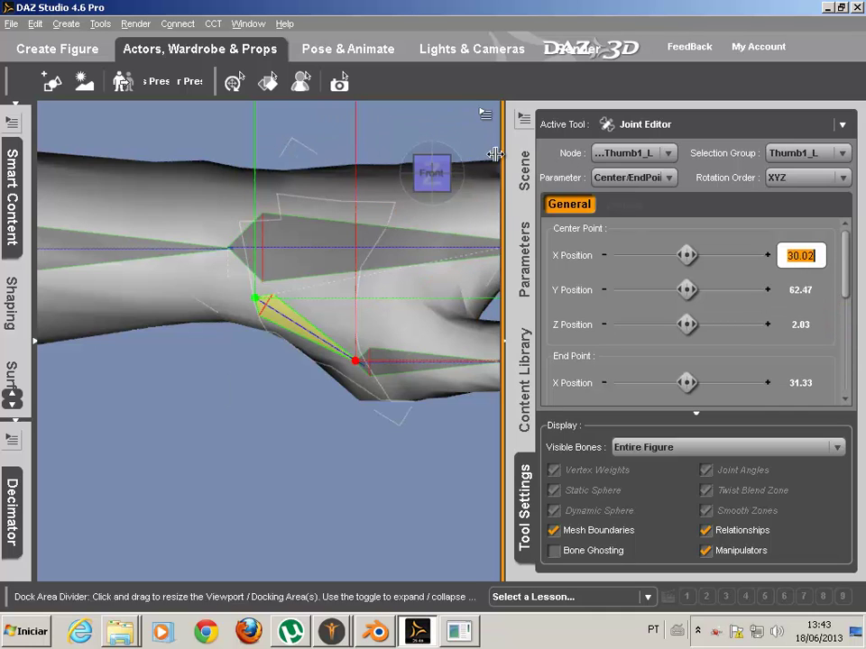
Paste the copied X Position into the center point of Thumb1_R with the sign reversed, making it -30.02.
left_click_drag(485, 160, 764, 162)
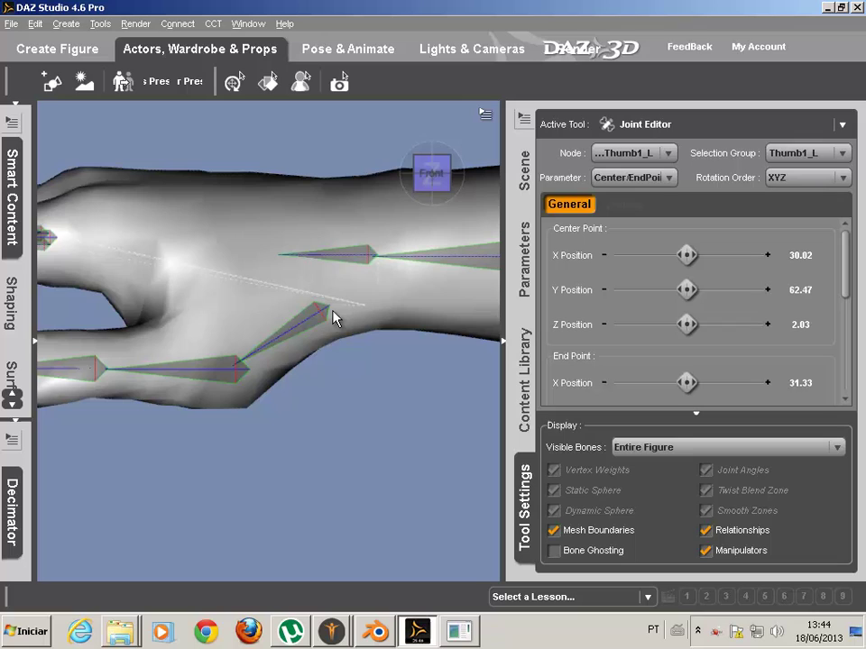
left_click(291, 341)
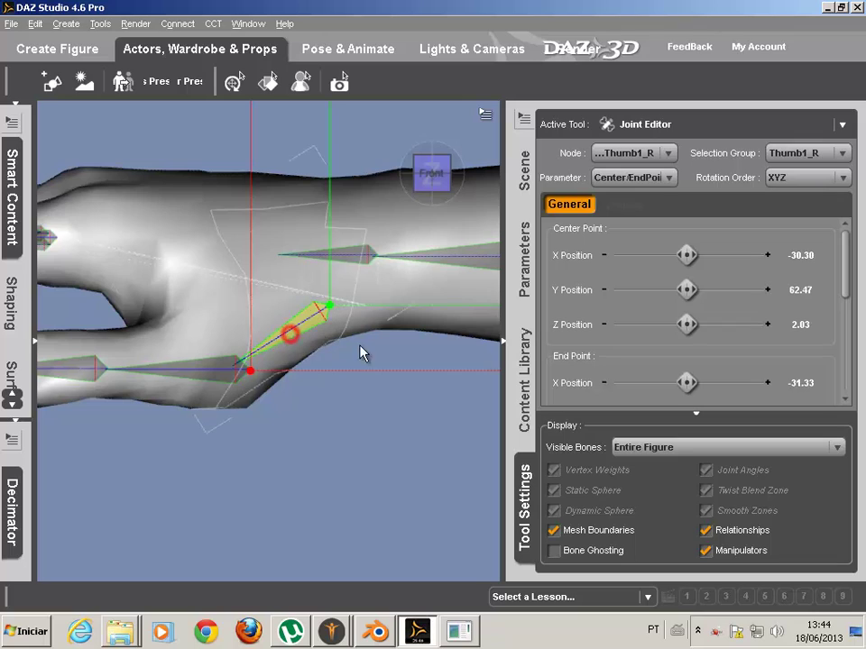
left_click(801, 256)
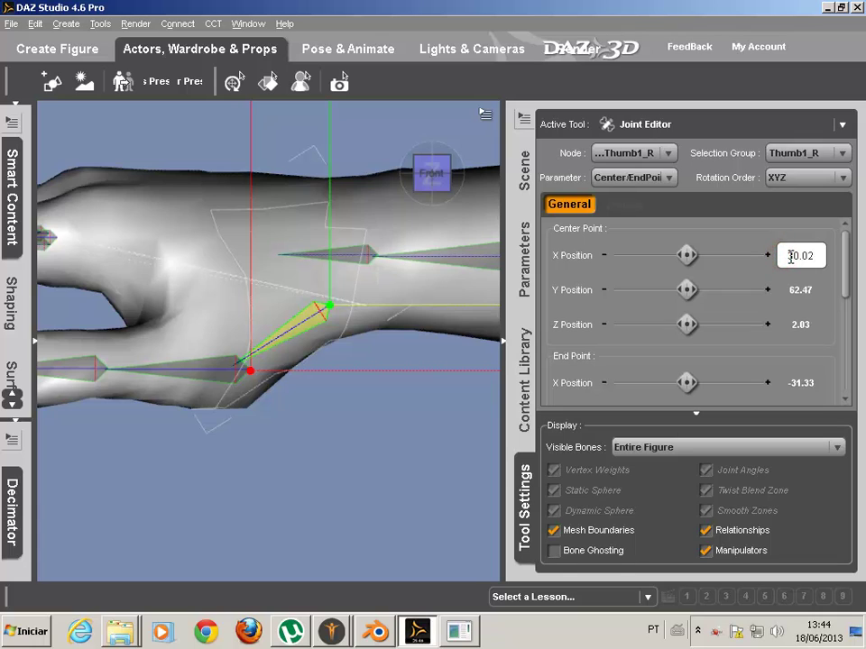
key("Return")
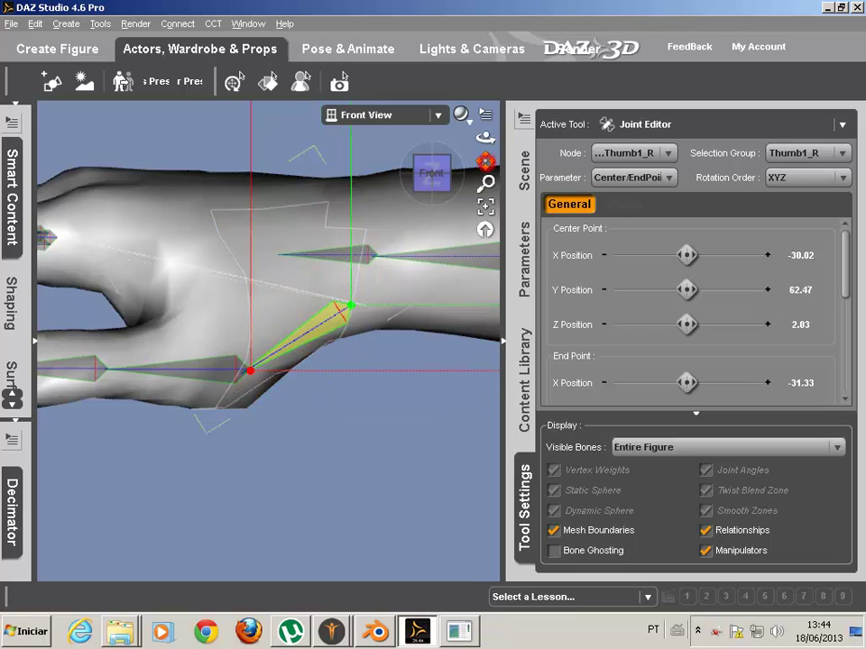
In the Perspective View, select the left toe bone (Toe_L) at the feet and set its rotation order to ZXY.
mouse_move(485, 161)
left_mouse_down()
mouse_move(460, 174)
mouse_move(489, 179)
left_mouse_up()
scroll(453, 289, "up", 5)
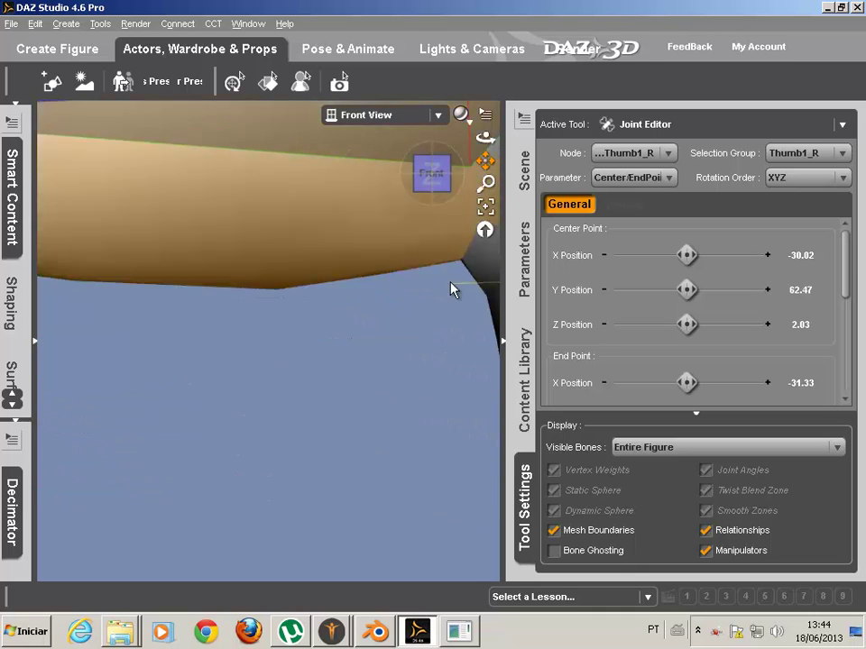
scroll(443, 335, "down", 6)
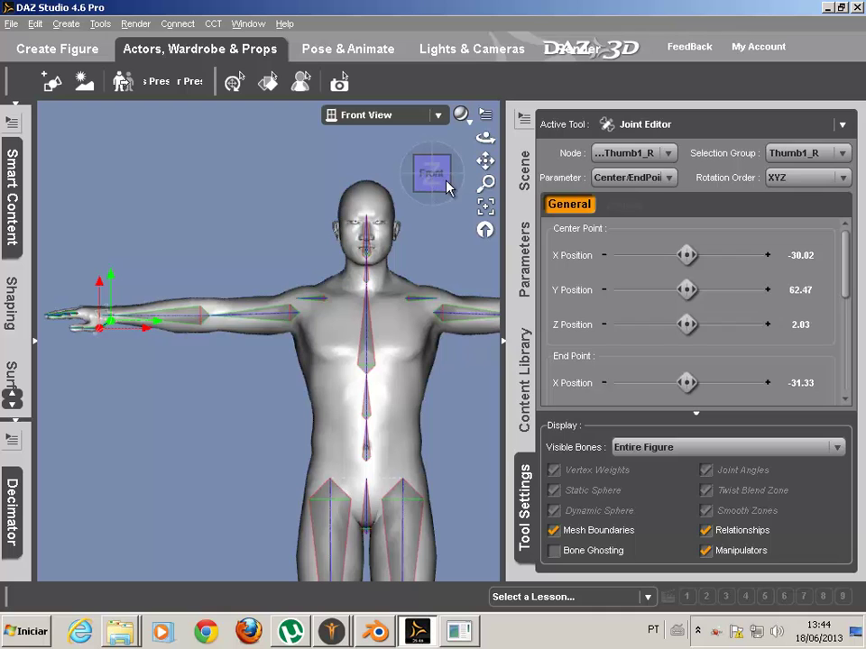
left_click_drag(485, 161, 446, 372)
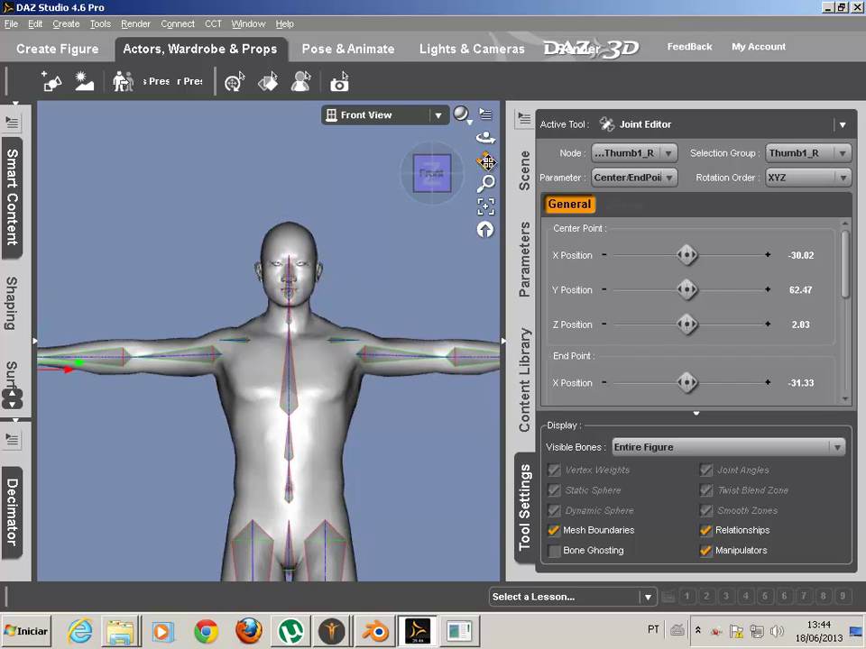
left_click(435, 115)
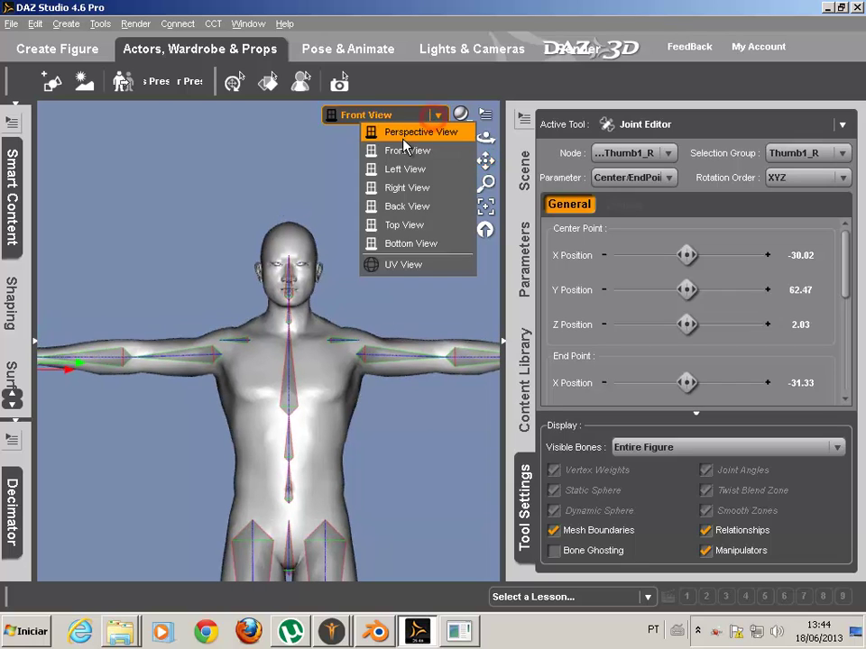
left_click(419, 132)
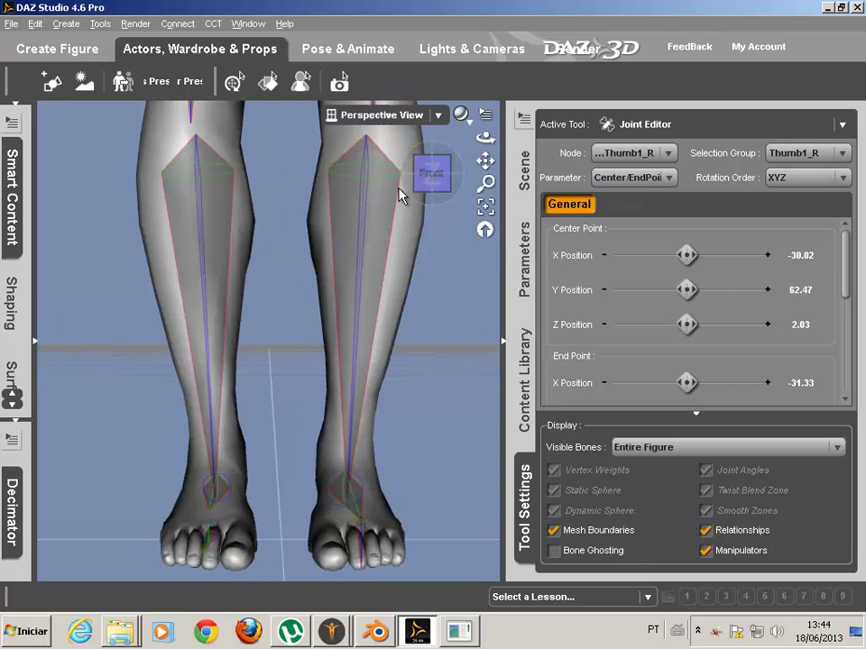
left_click_drag(485, 138, 417, 152)
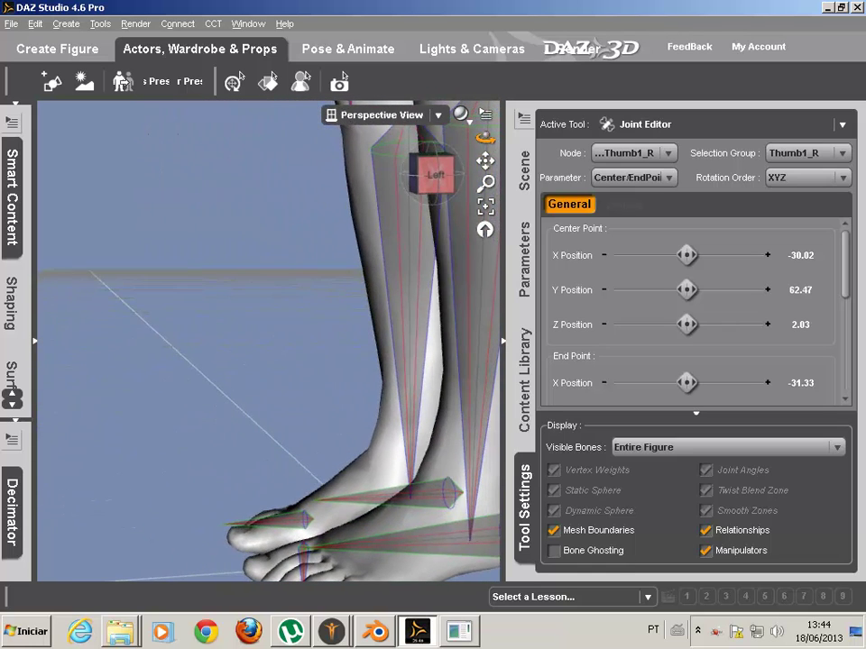
left_click_drag(485, 160, 488, 217)
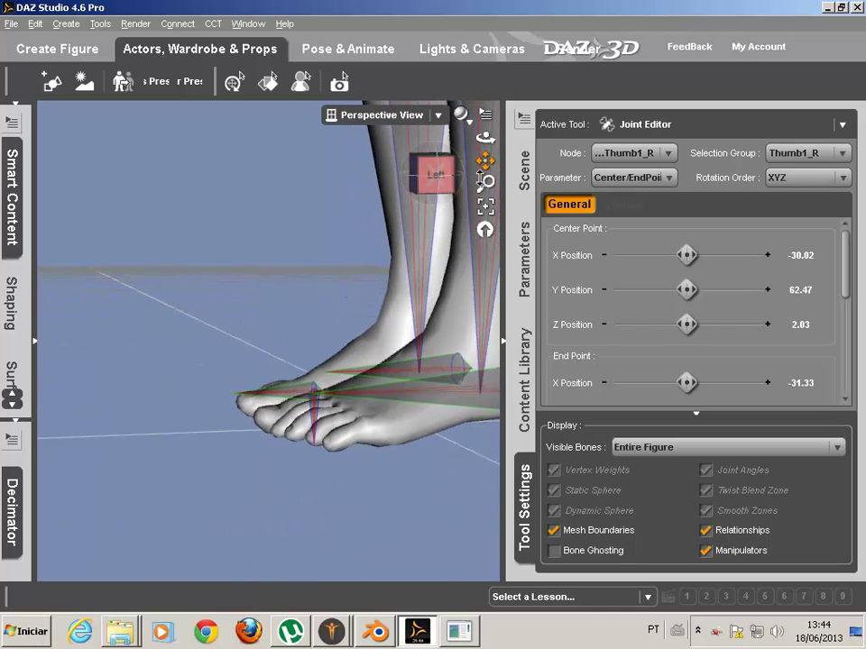
left_click(314, 411)
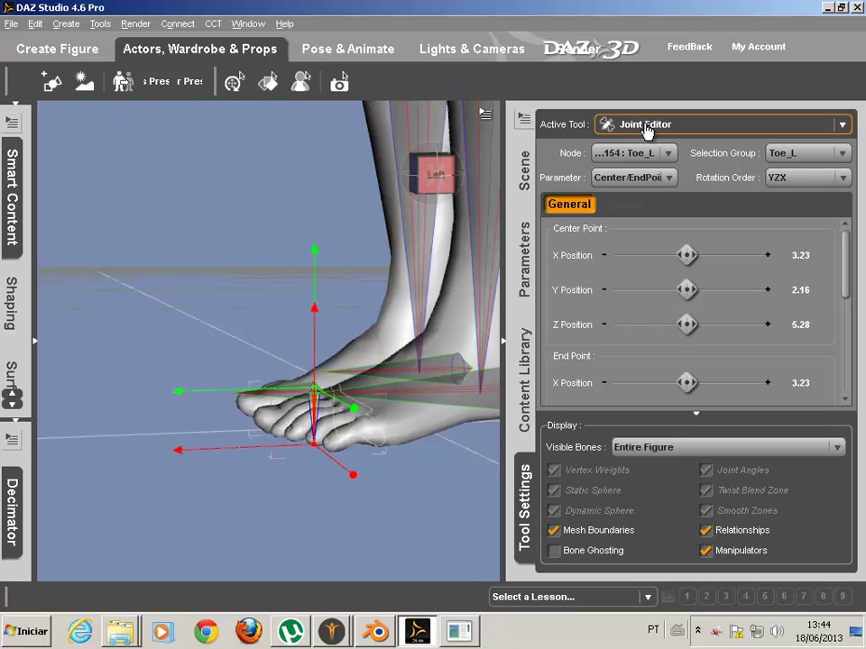
right_click(315, 410)
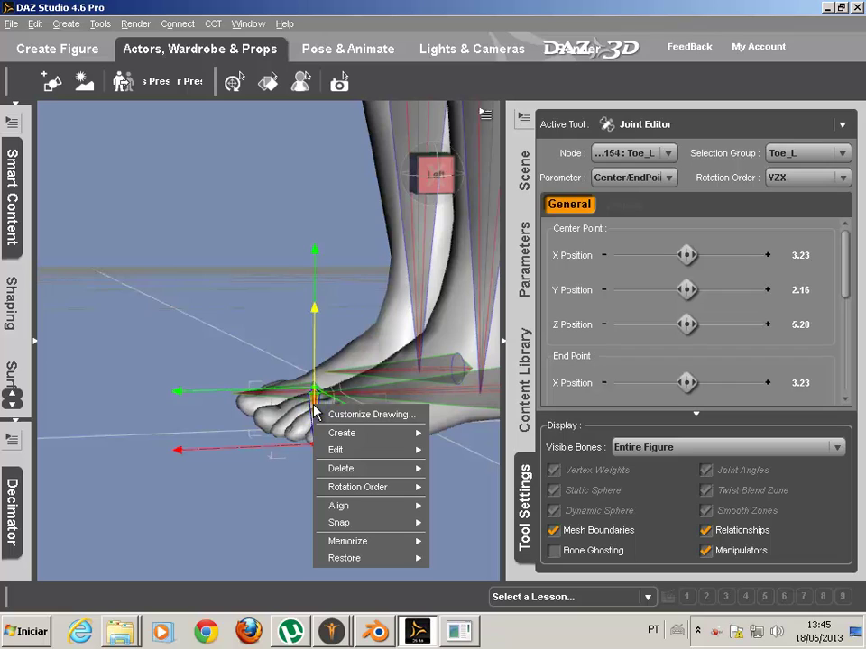
mouse_move(385, 469)
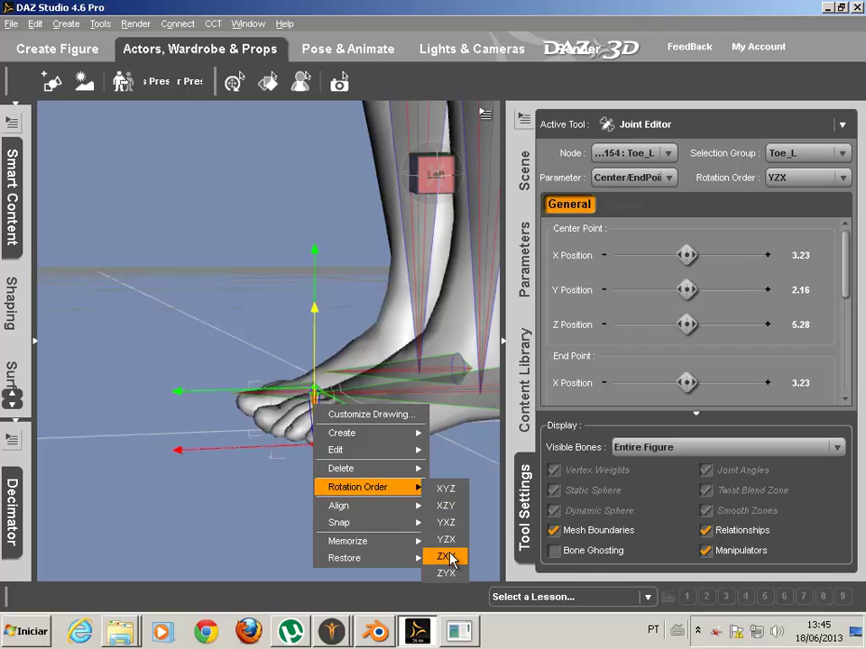
left_click(456, 559)
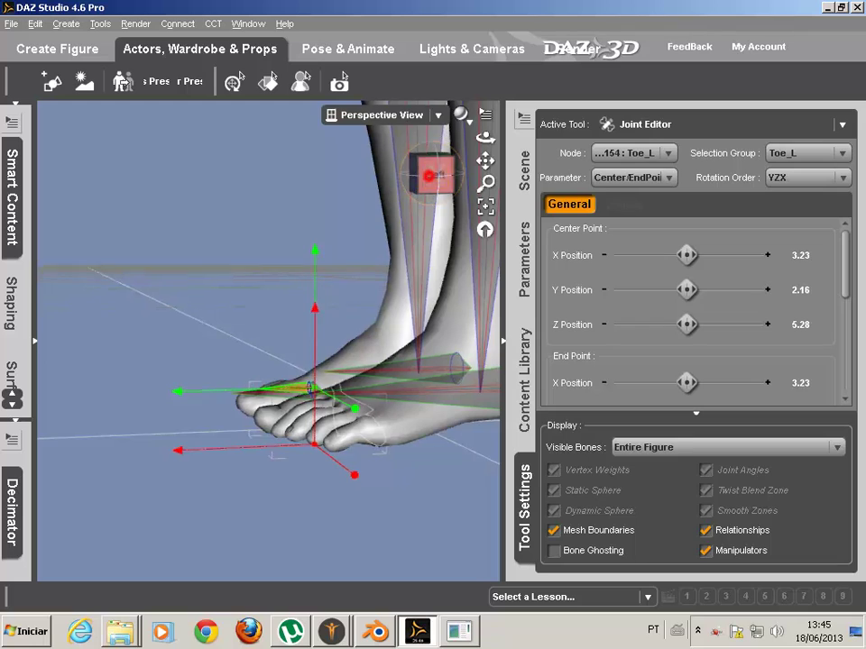
Lower Toe_L's center point to about Y 0.92 and move its end point forward to the toe tips, level with the center point.
mouse_move(428, 183)
left_mouse_down()
mouse_move(483, 189)
mouse_move(403, 183)
mouse_move(431, 183)
left_mouse_up()
scroll(388, 338, "up", 3)
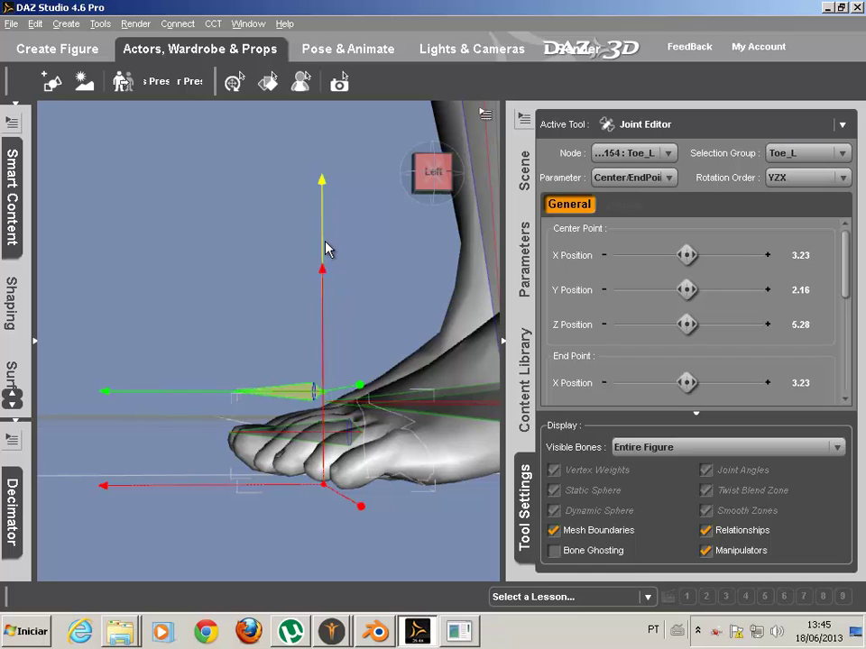
left_click_drag(322, 227, 340, 282)
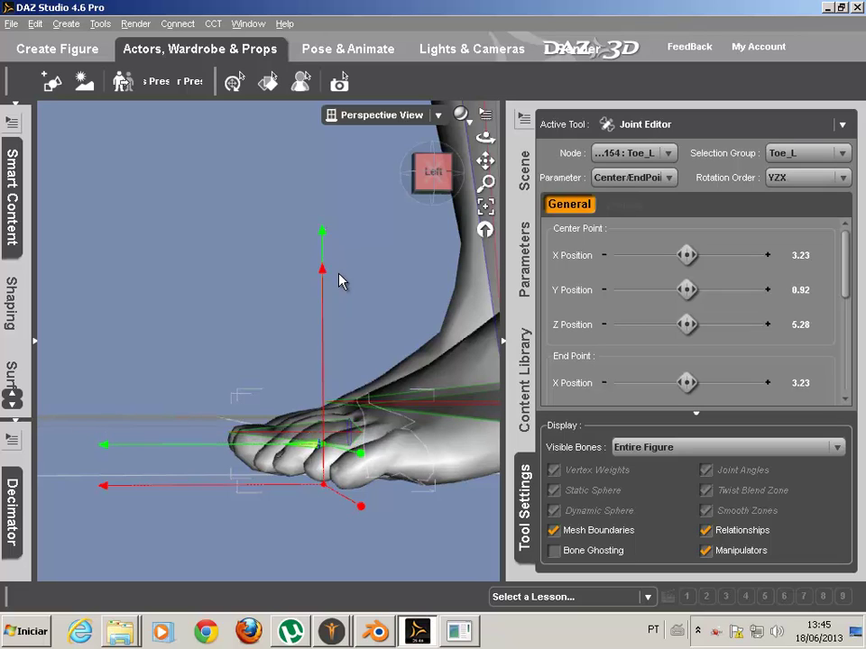
left_click_drag(325, 492, 124, 490)
left_click_drag(239, 322, 230, 284)
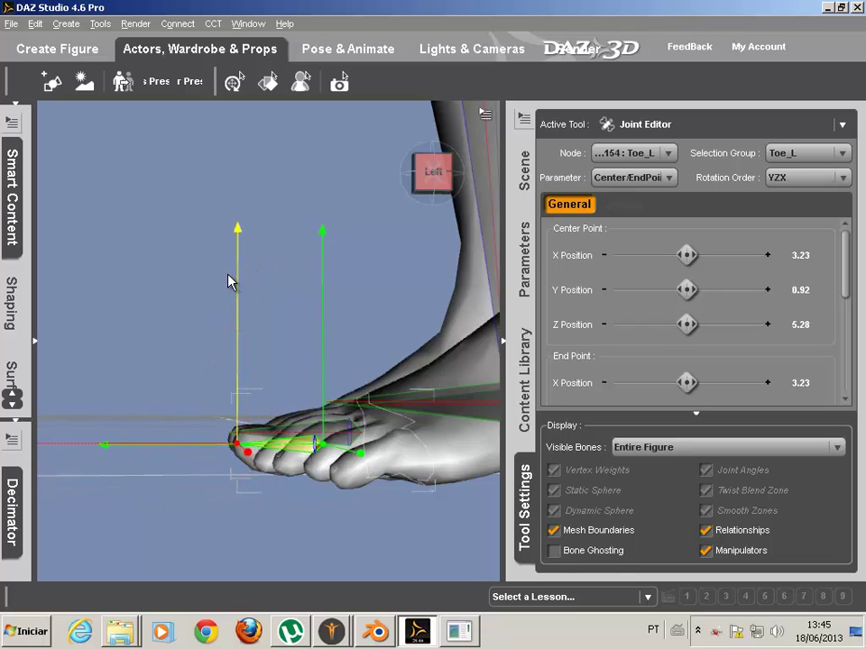
Select the left foot bone (Foot_L) and switch the viewport to the Left View.
left_click(439, 408)
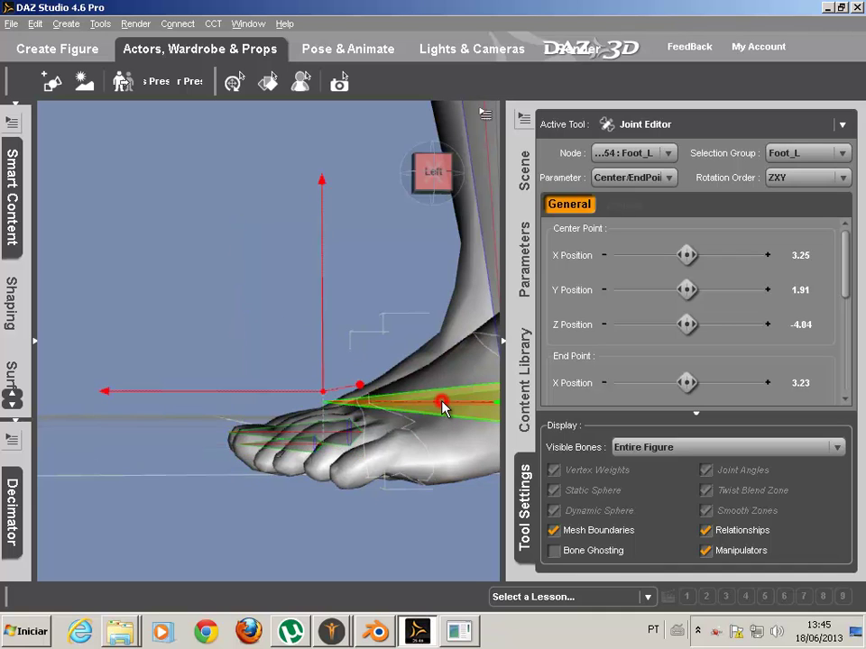
mouse_move(488, 171)
left_click_drag(487, 161, 485, 162)
left_click(404, 115)
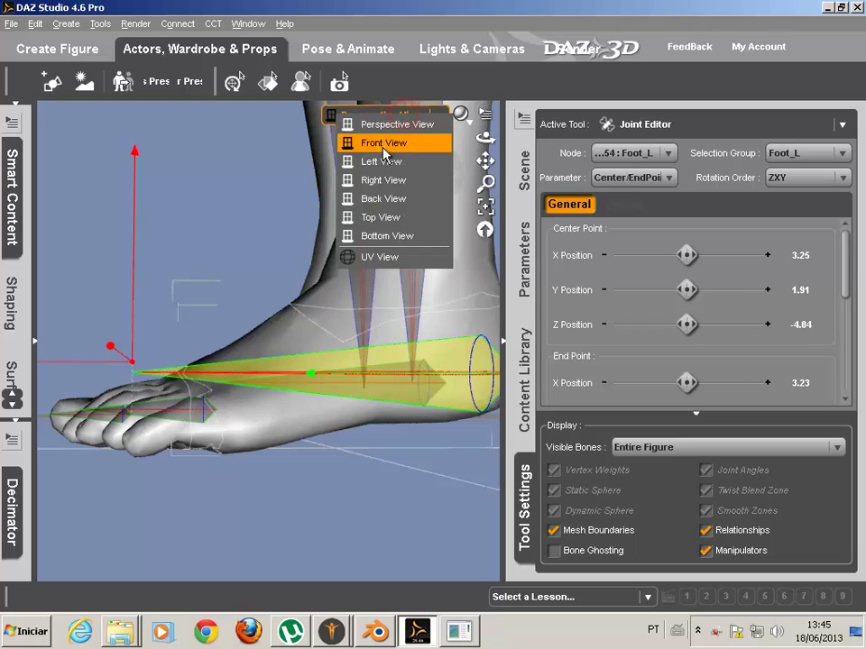
left_click(396, 163)
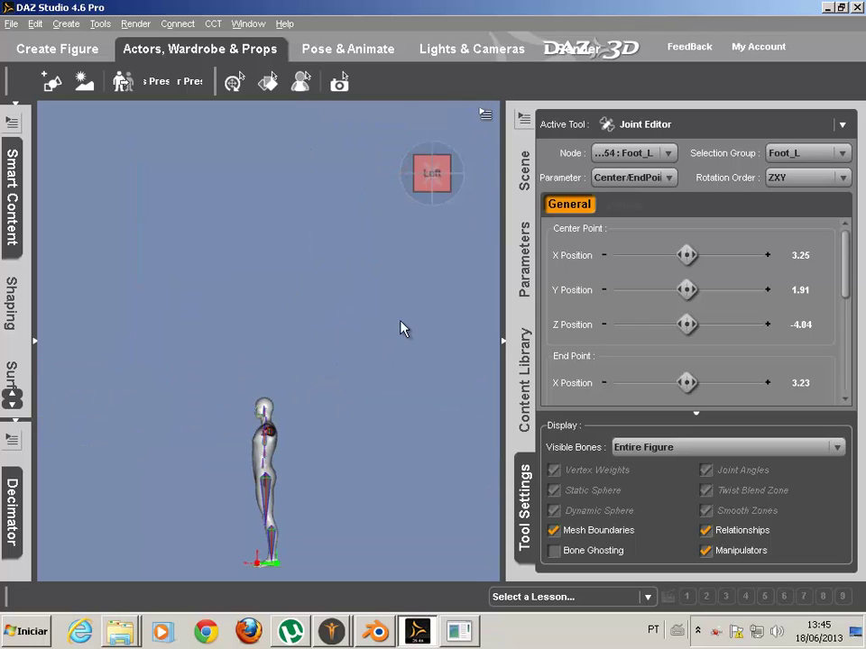
Move Foot_L's center point forward to the shin bone's tip at about Z -1.39, and its end point to the toe bone's base.
mouse_move(485, 161)
left_click_drag(485, 160, 487, 2)
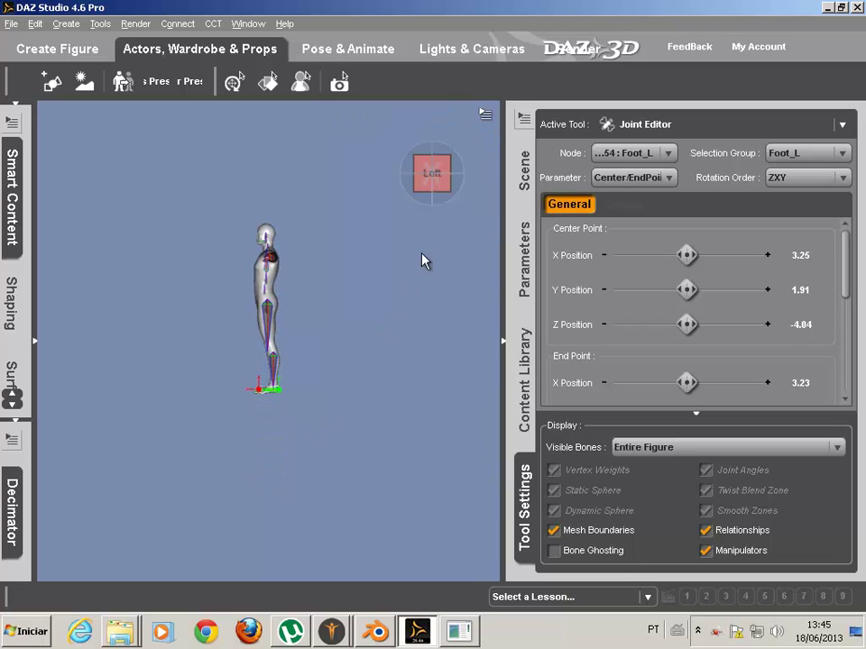
scroll(234, 451, "up", 10)
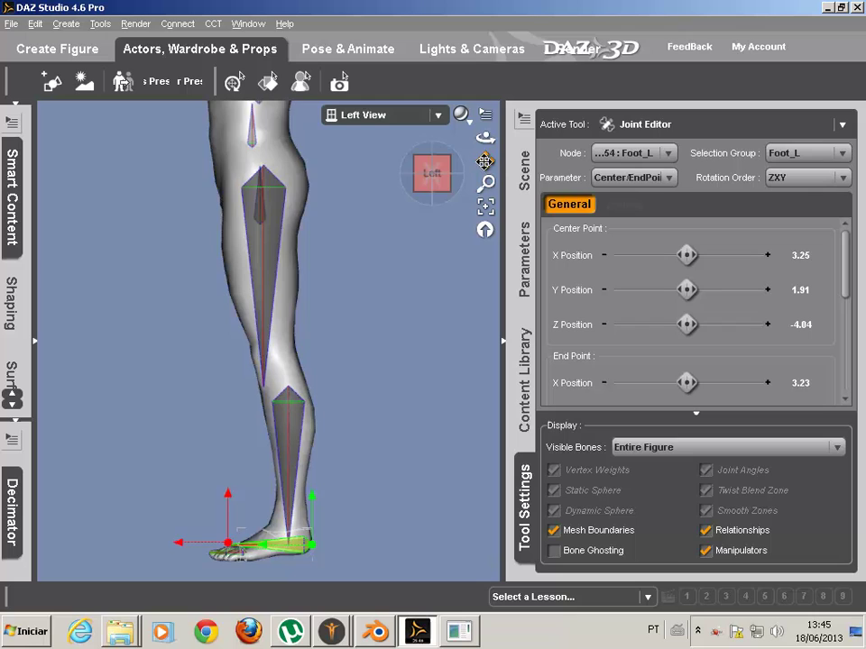
left_click_drag(485, 162, 510, 4)
scroll(380, 448, "up", 8)
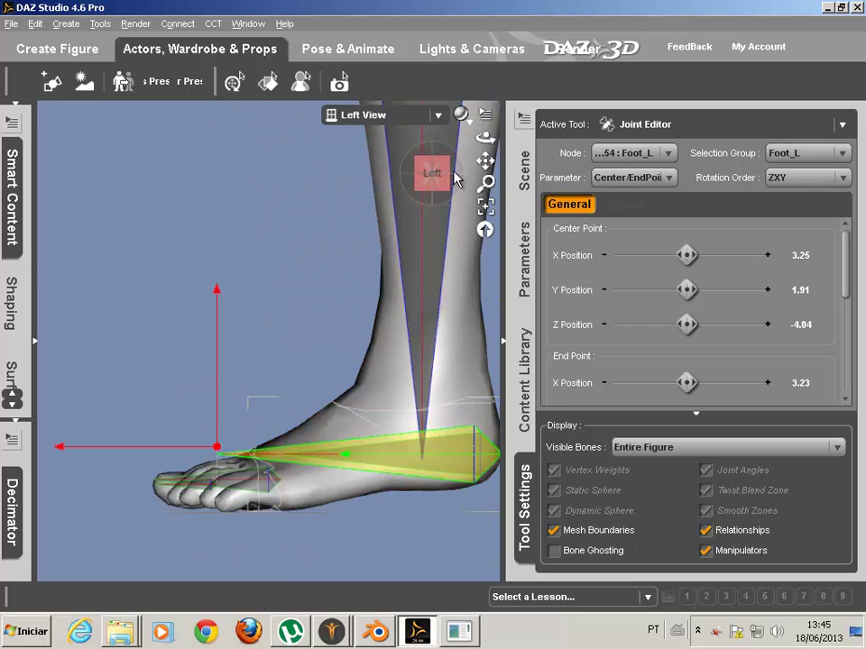
left_click_drag(485, 161, 379, 73)
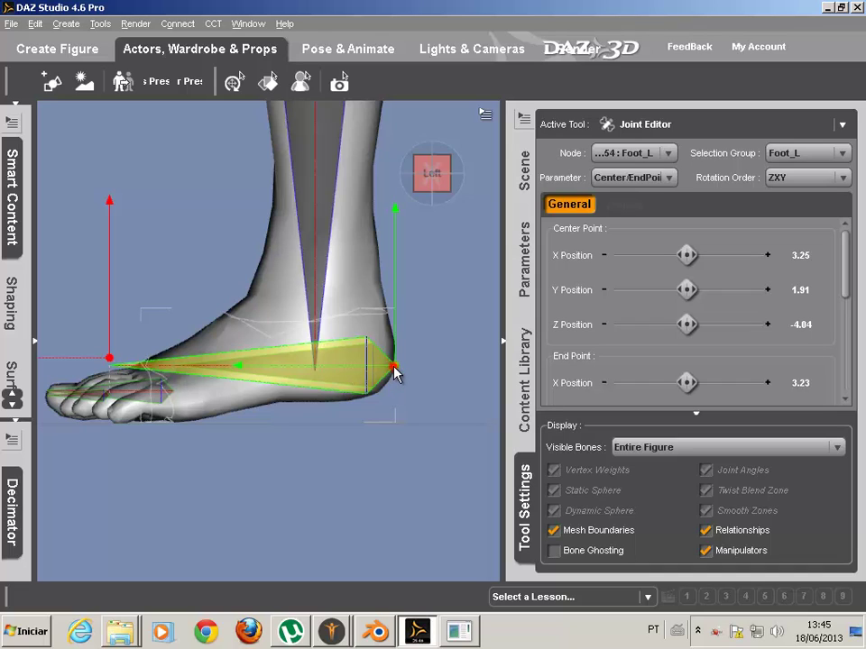
left_click_drag(289, 374, 211, 368)
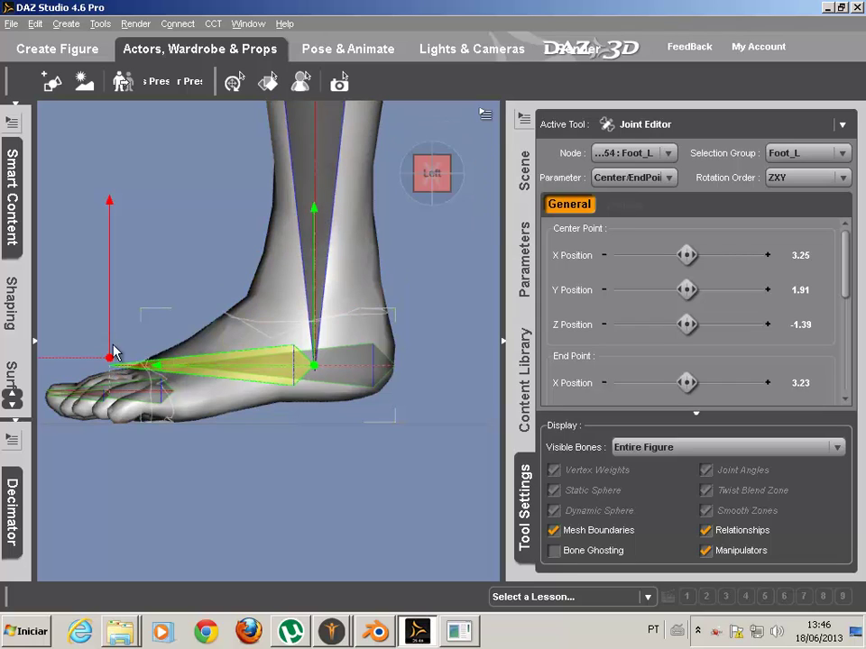
left_click_drag(109, 216, 108, 239)
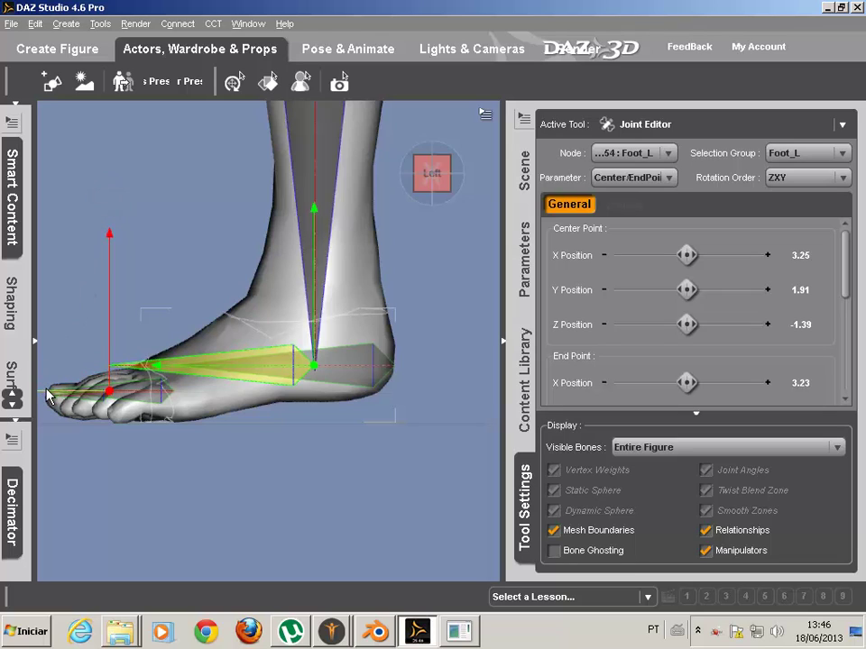
left_click_drag(47, 395, 115, 407)
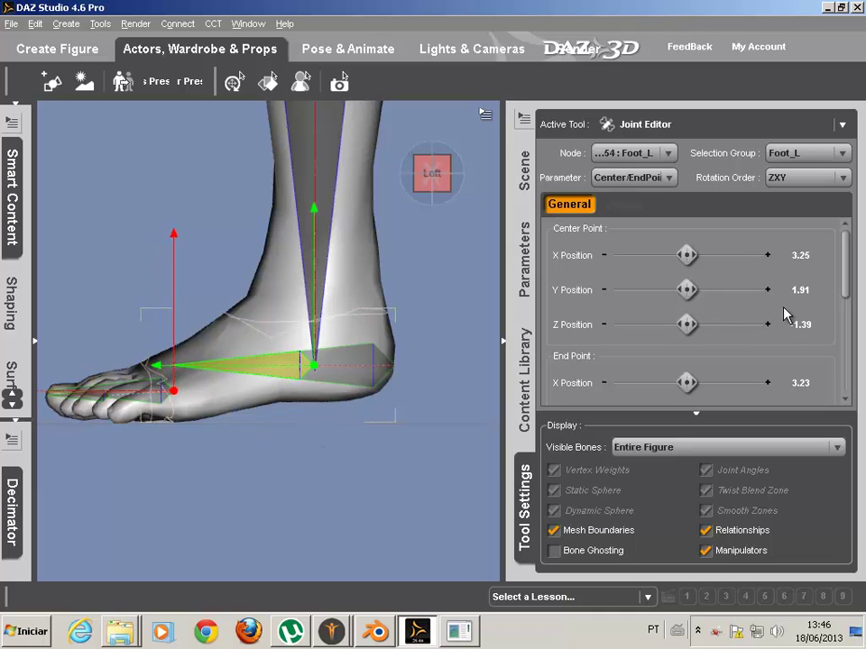
Adjust Foot_L's orientation X Rotation to 10.38 so its axis lines up with the end point at the toe bone's base.
left_click_drag(845, 260, 848, 364)
left_click_drag(688, 267, 738, 267)
scroll(187, 451, "up", 3)
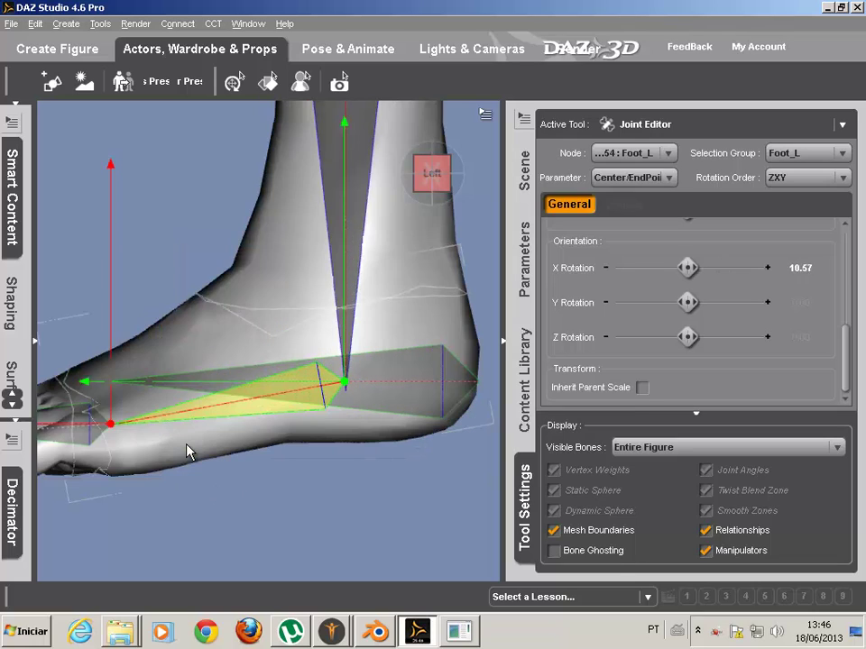
scroll(187, 451, "up", 5)
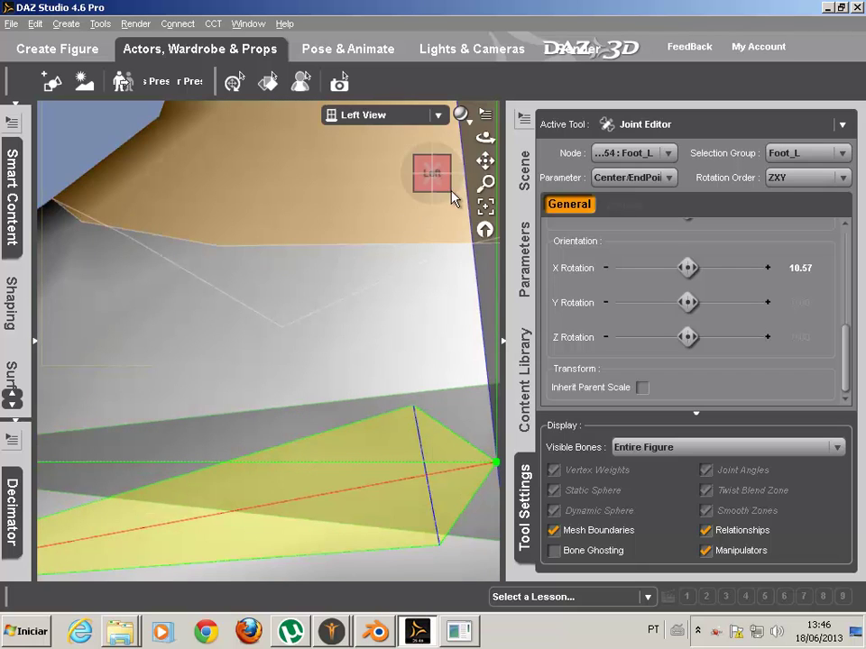
left_click_drag(485, 160, 678, 165)
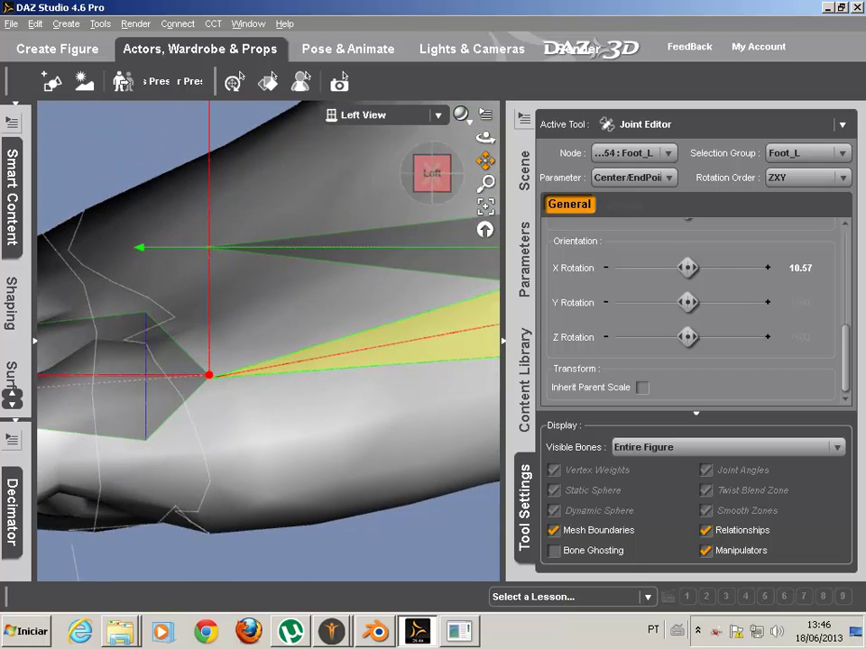
mouse_move(691, 266)
left_mouse_down()
mouse_move(661, 267)
mouse_move(700, 266)
left_mouse_up()
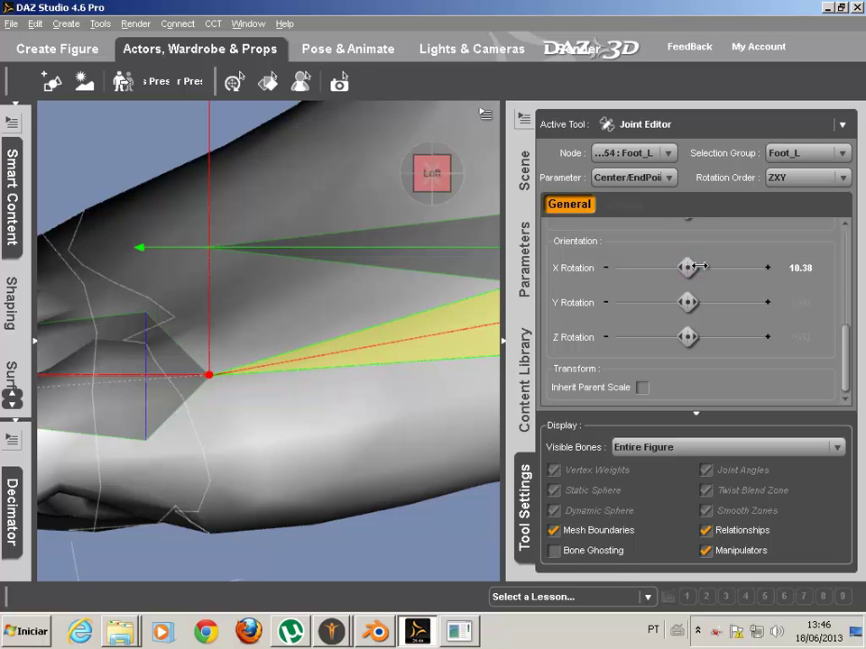
Inspect the left foot bone from toes to heel and compare its joint values with those of Foot_R.
scroll(302, 382, "down", 3)
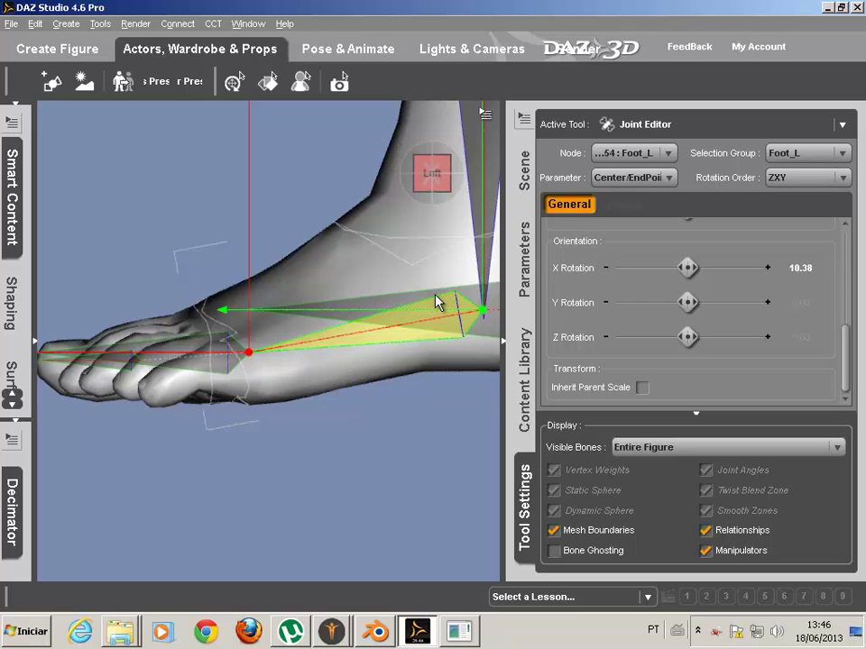
scroll(767, 312, "up", 5)
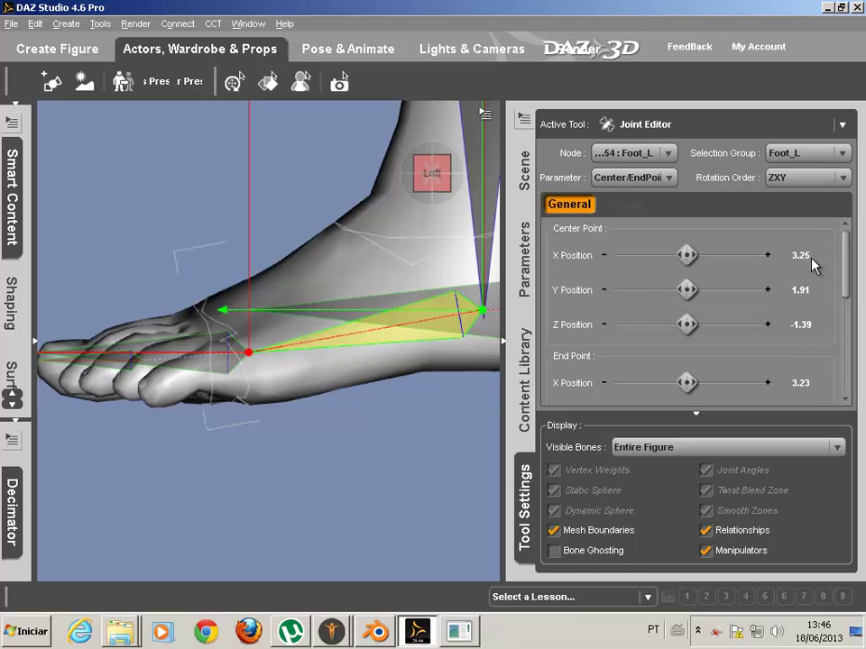
mouse_move(487, 162)
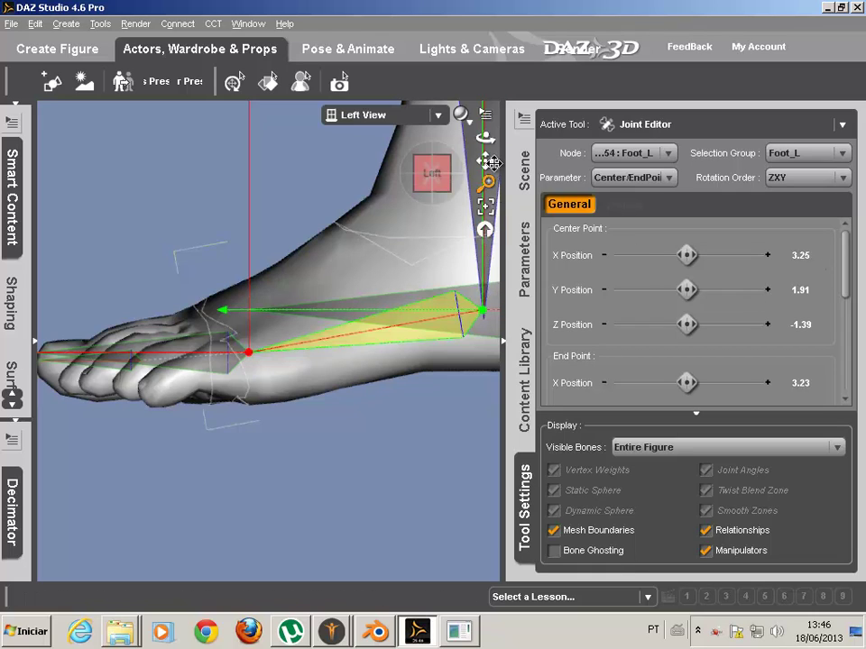
left_click_drag(486, 158, 486, 181)
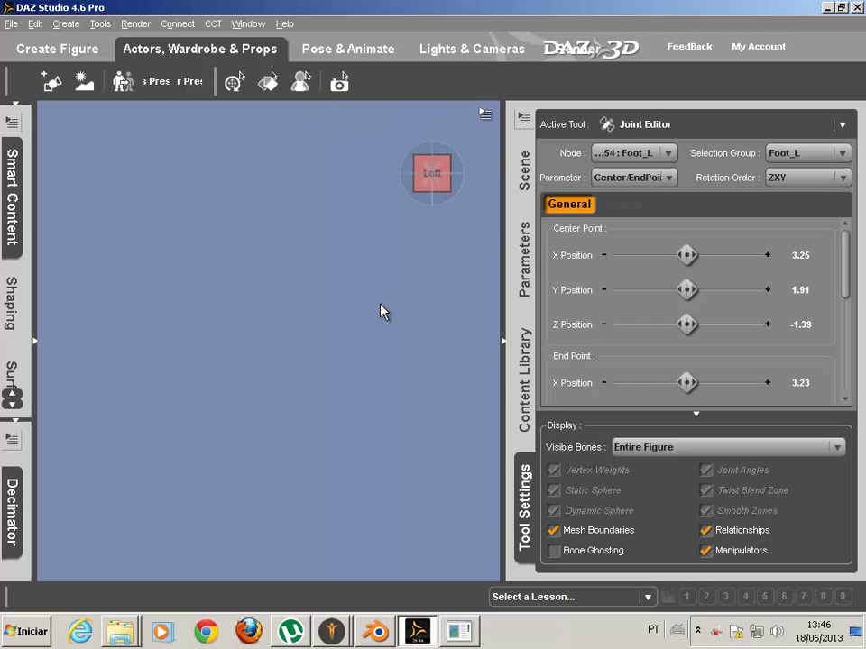
left_click_drag(386, 305, 394, 288)
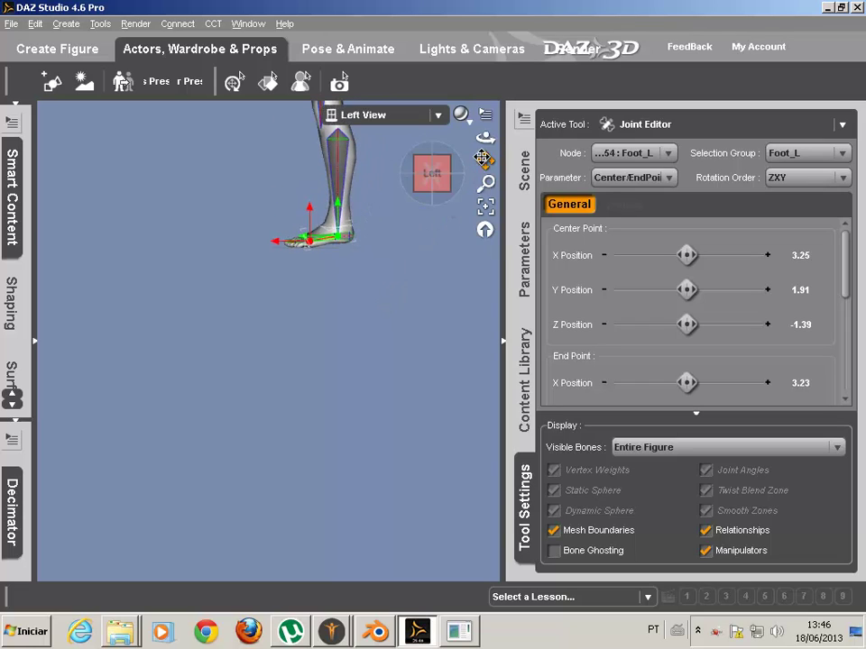
left_click_drag(485, 162, 477, 226)
scroll(423, 289, "up", 5)
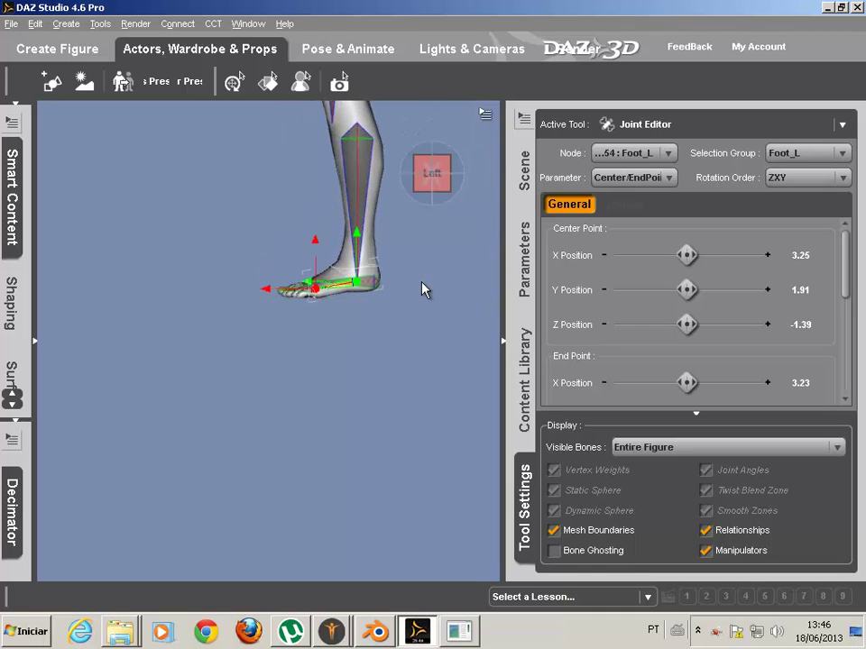
left_click_drag(485, 160, 437, 266)
scroll(435, 266, "up", 3)
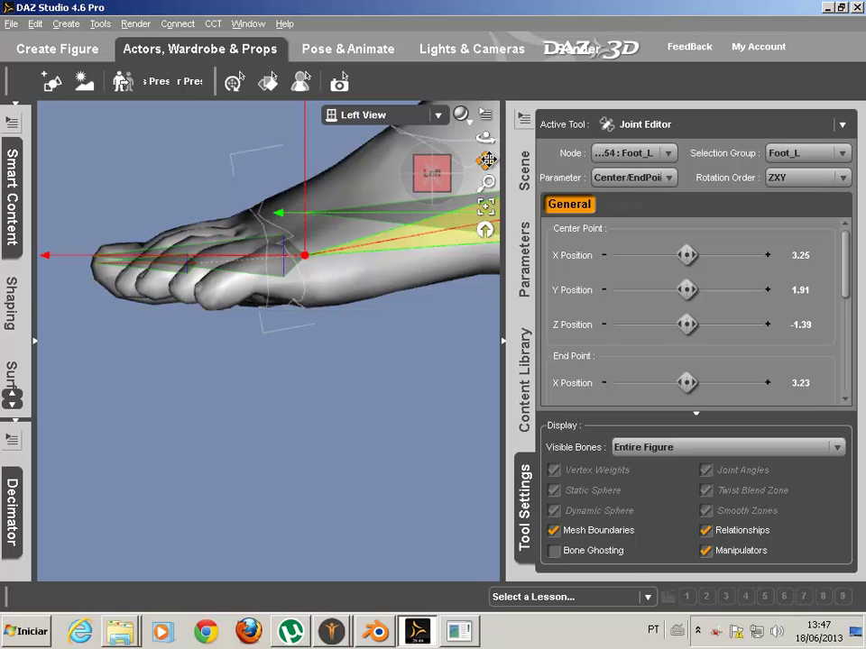
left_click_drag(486, 161, 439, 268)
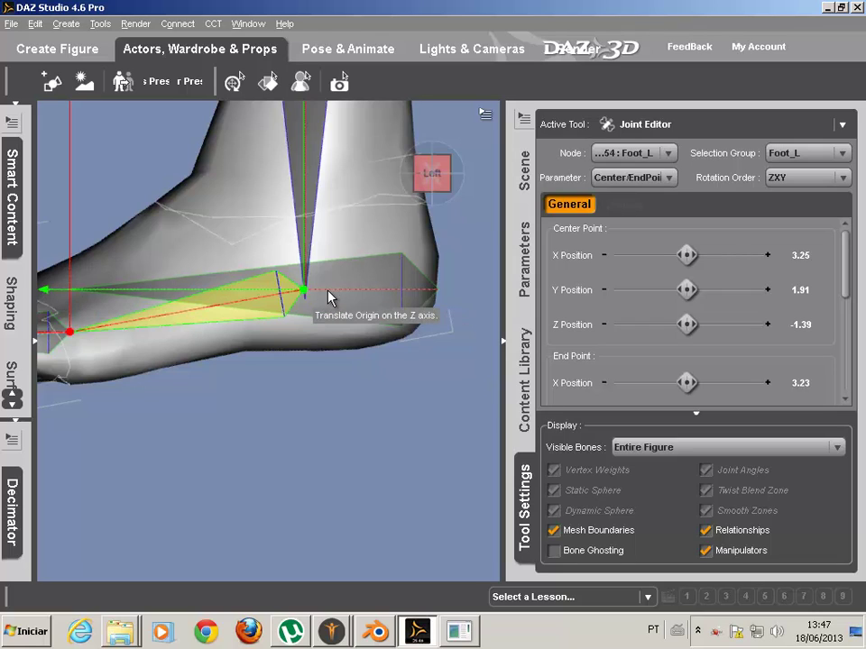
left_click(296, 290)
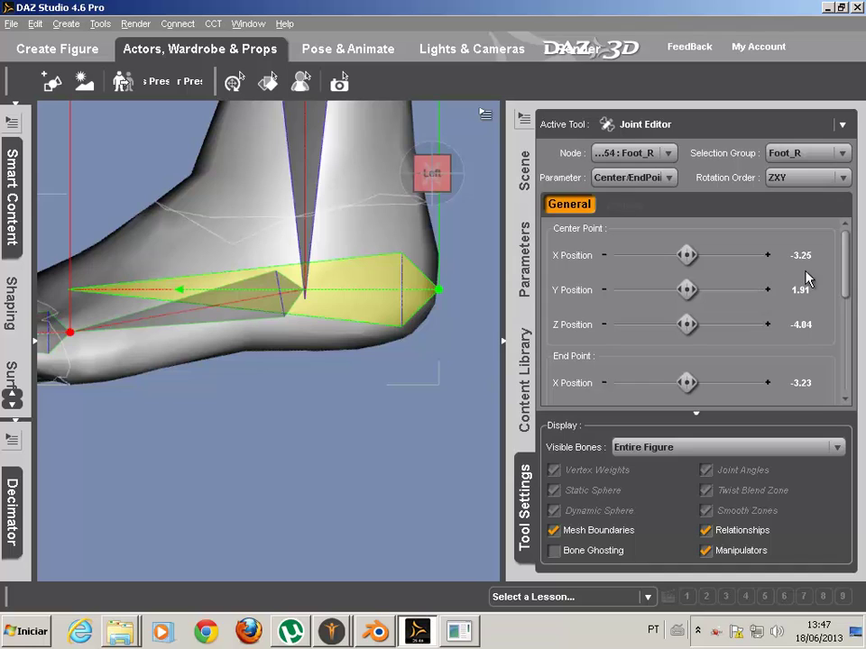
mouse_move(850, 274)
left_mouse_down()
mouse_move(857, 393)
mouse_move(836, 276)
left_mouse_up()
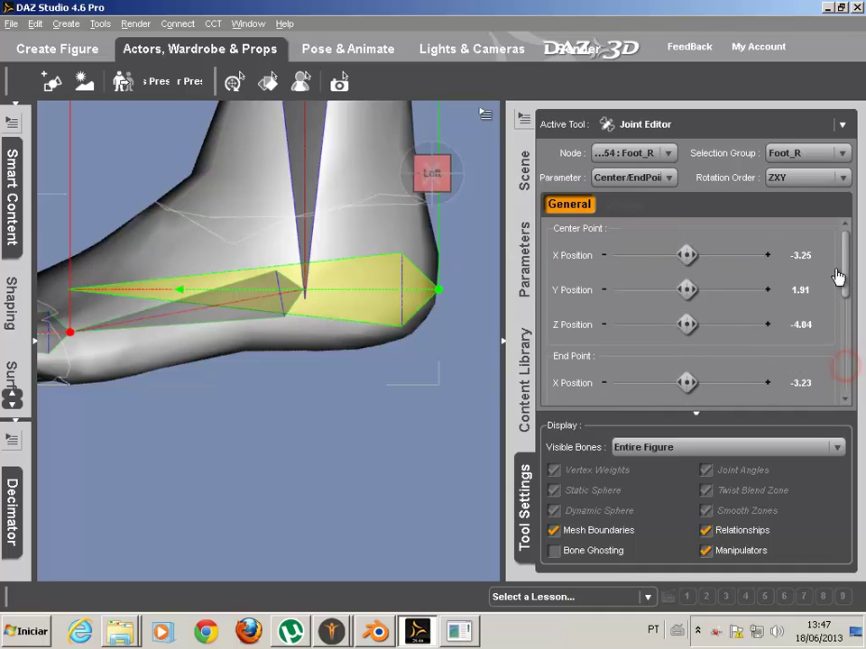
Copy the center point Z Position from Foot_L and paste it into Foot_R, making it -1.39.
left_click(243, 314)
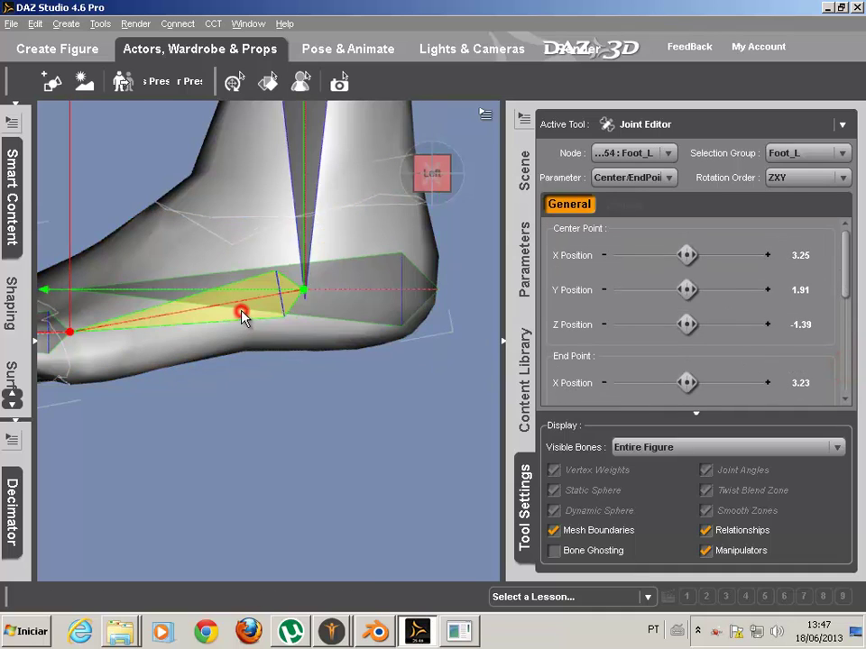
left_click(810, 326)
right_click(812, 329)
left_click(813, 386)
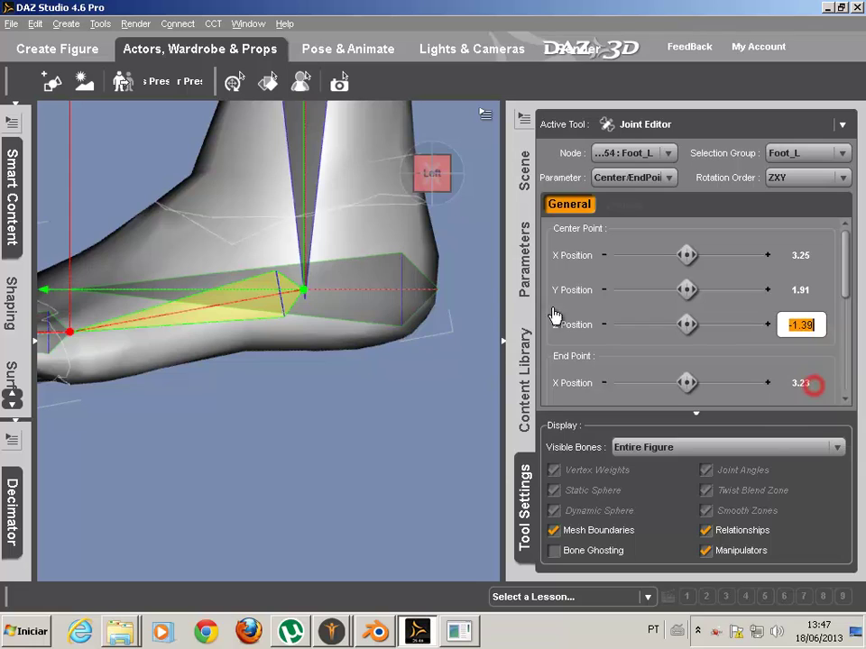
left_click(408, 282)
left_click(810, 326)
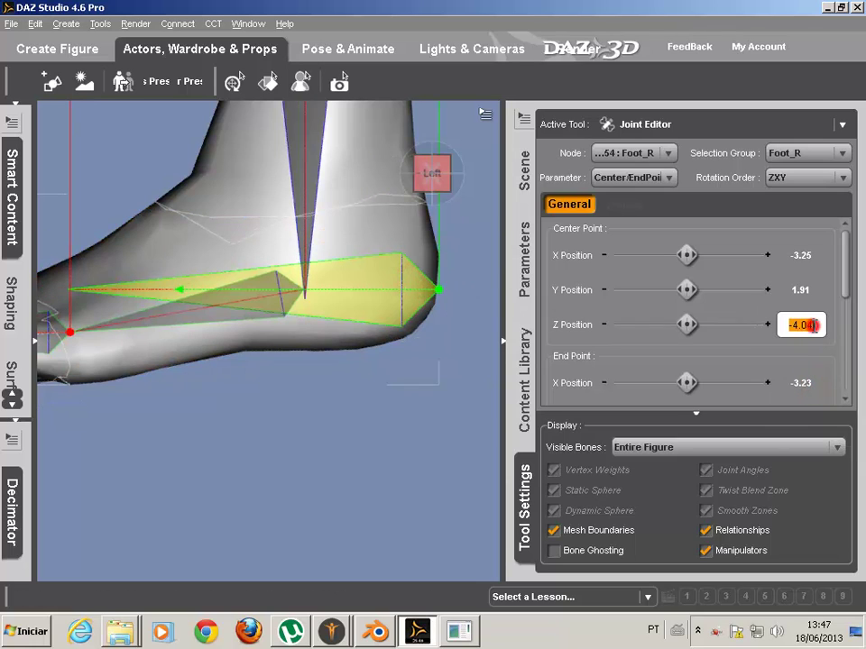
key("ctrl+v")
key("Return")
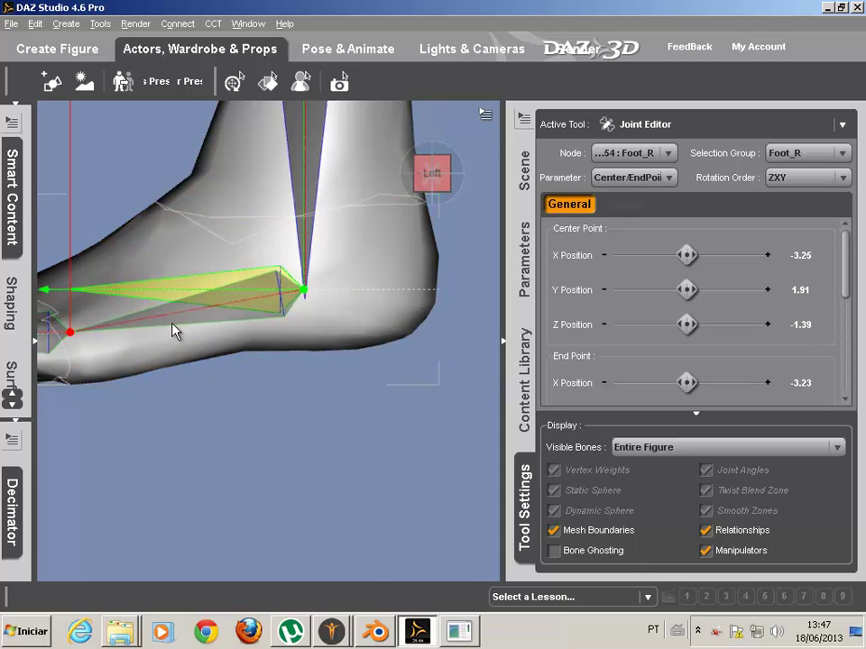
Reselect Foot_L and copy its orientation X Rotation value of 10.38.
mouse_move(482, 181)
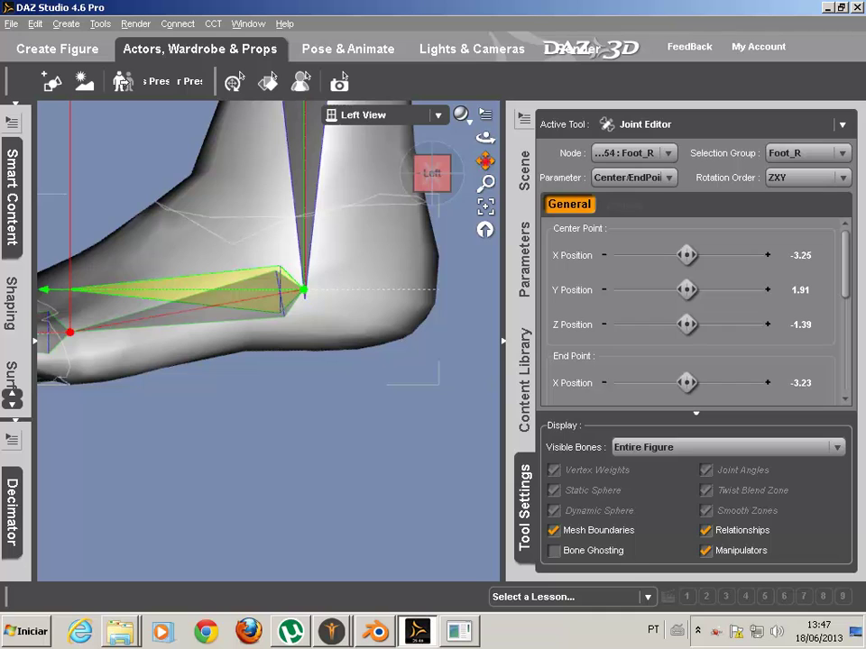
left_click_drag(485, 160, 668, 140)
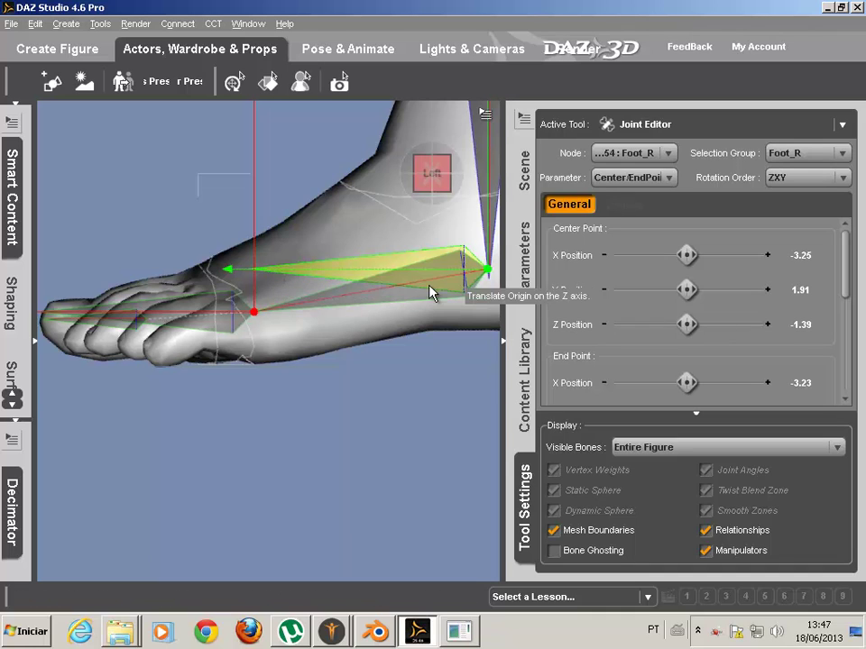
left_click(407, 294)
left_click_drag(848, 285, 857, 381)
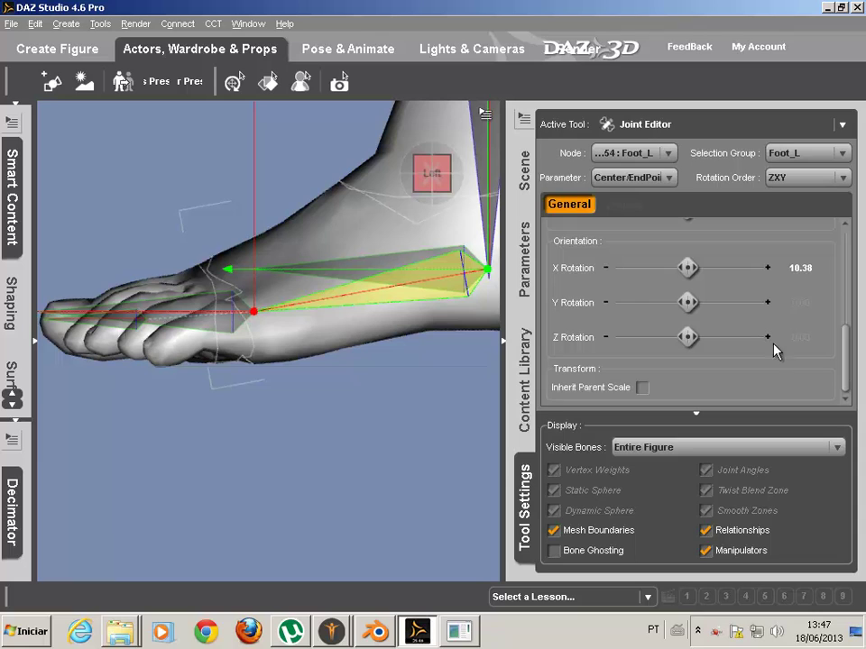
left_click(802, 269)
right_click(815, 269)
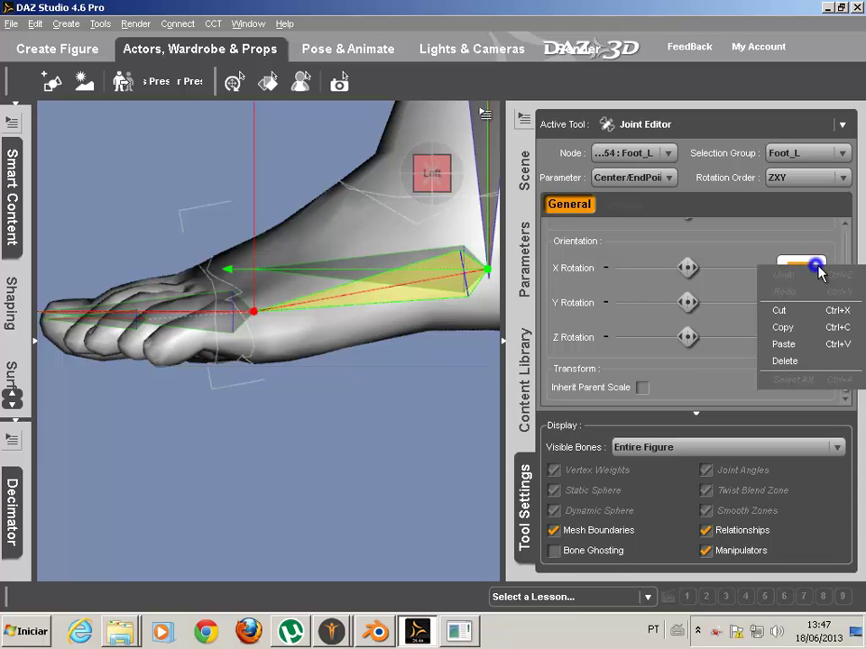
left_click(816, 326)
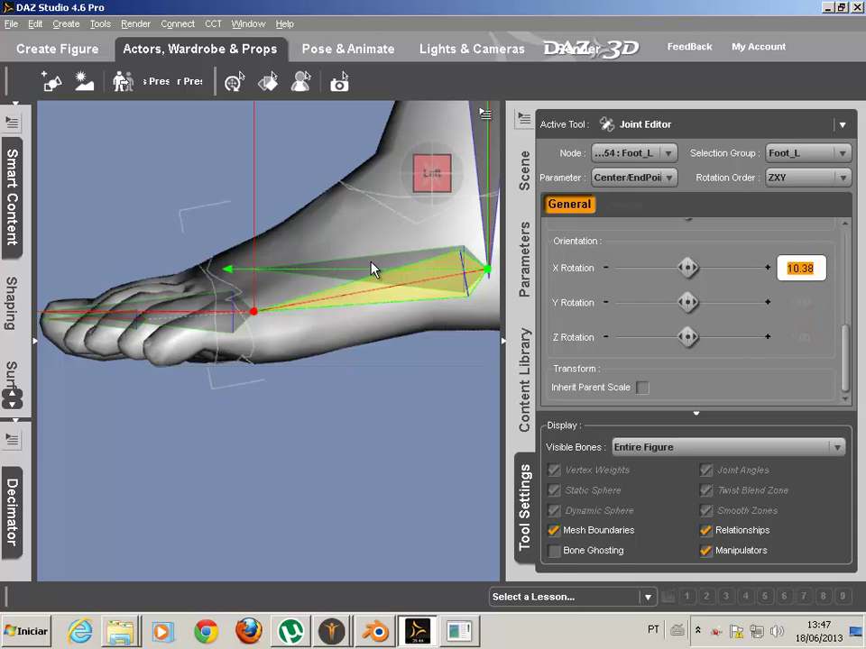
Select Foot_R and paste the copied 10.38 into its orientation Z Rotation.
left_click(369, 261)
left_click_drag(844, 344, 851, 248)
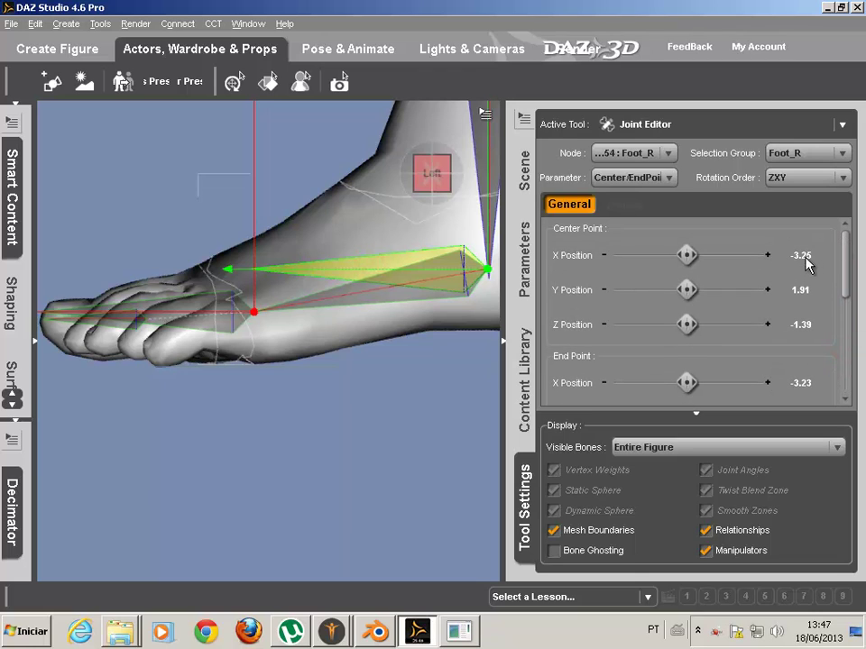
left_click_drag(844, 283, 851, 386)
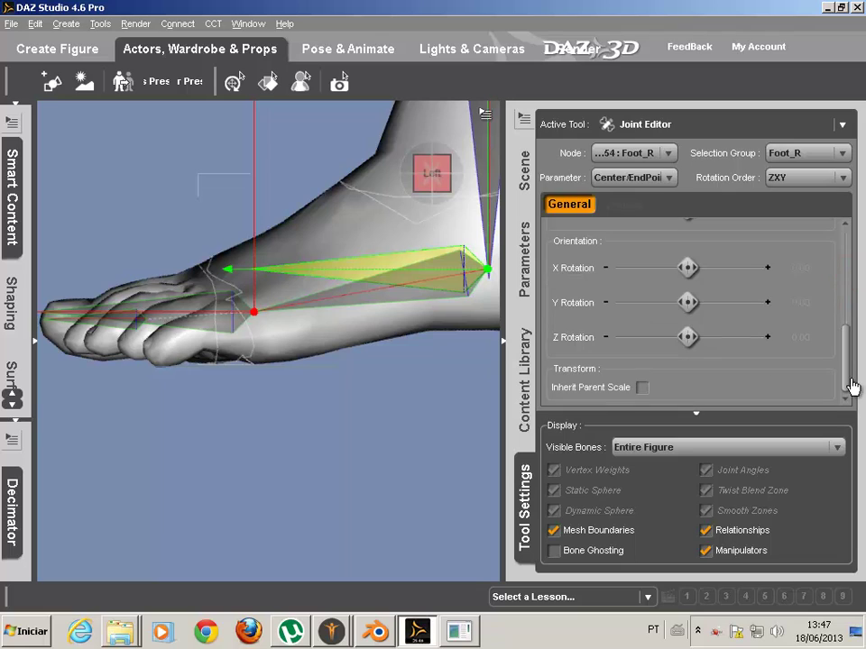
left_click(816, 338)
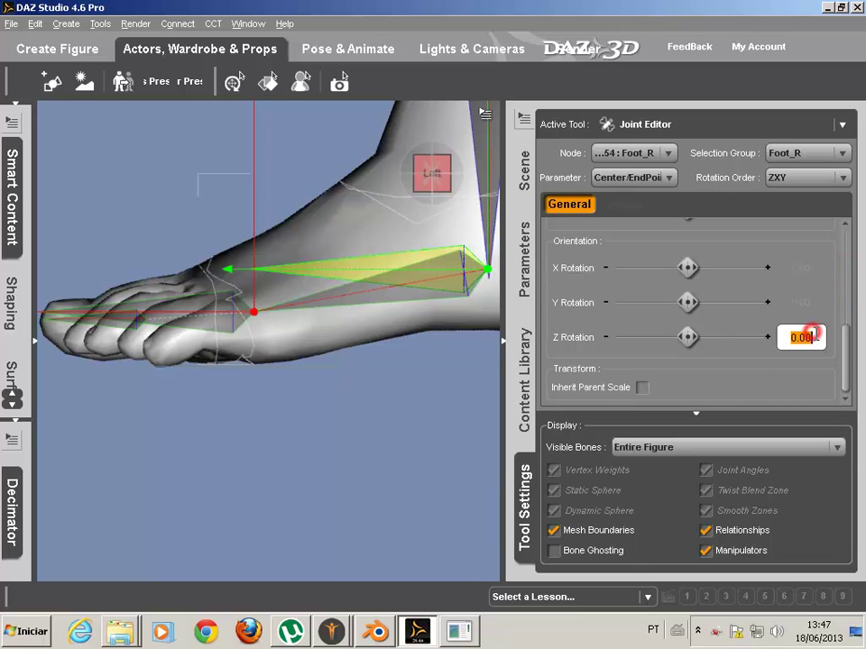
right_click(823, 338)
left_click(811, 417)
key("Return")
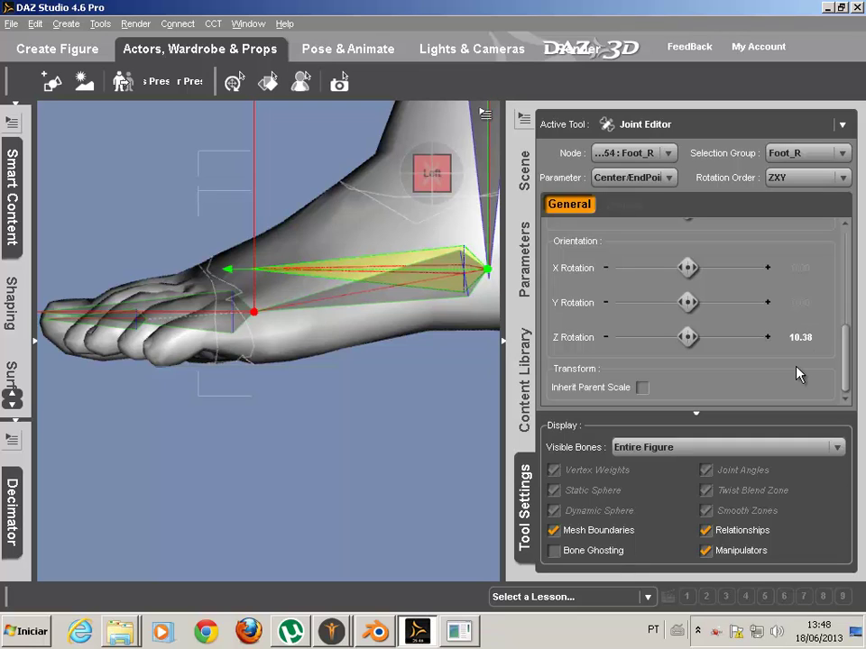
Clear Foot_R's orientation Z Rotation and paste the copied 10.38 into its X Rotation instead.
left_click(812, 339)
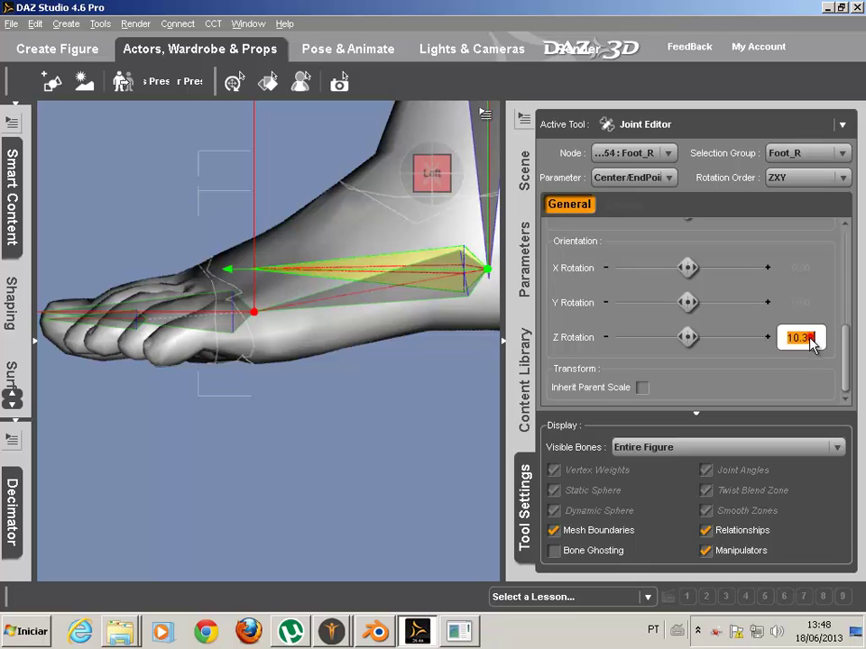
key("BackSpace")
key("Return")
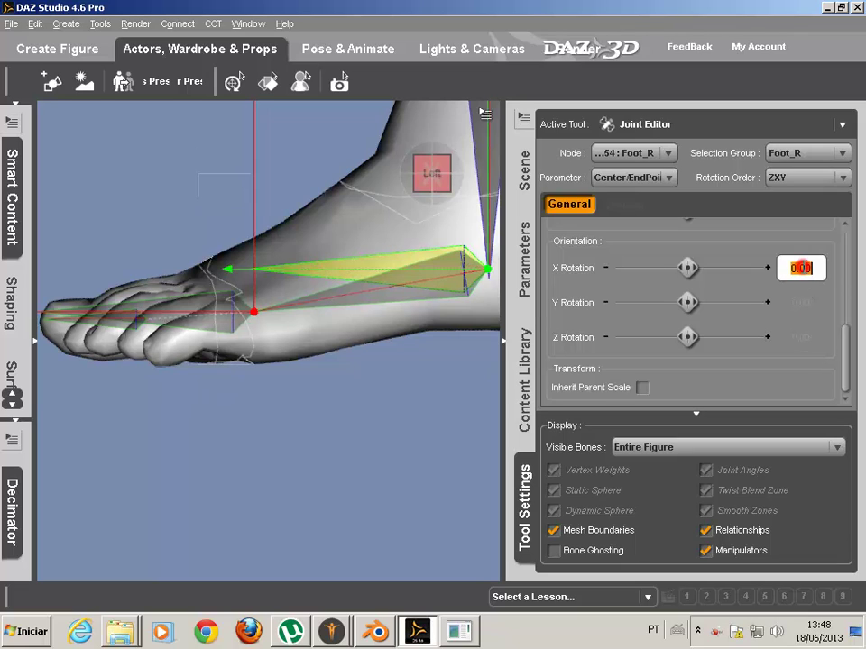
right_click(812, 268)
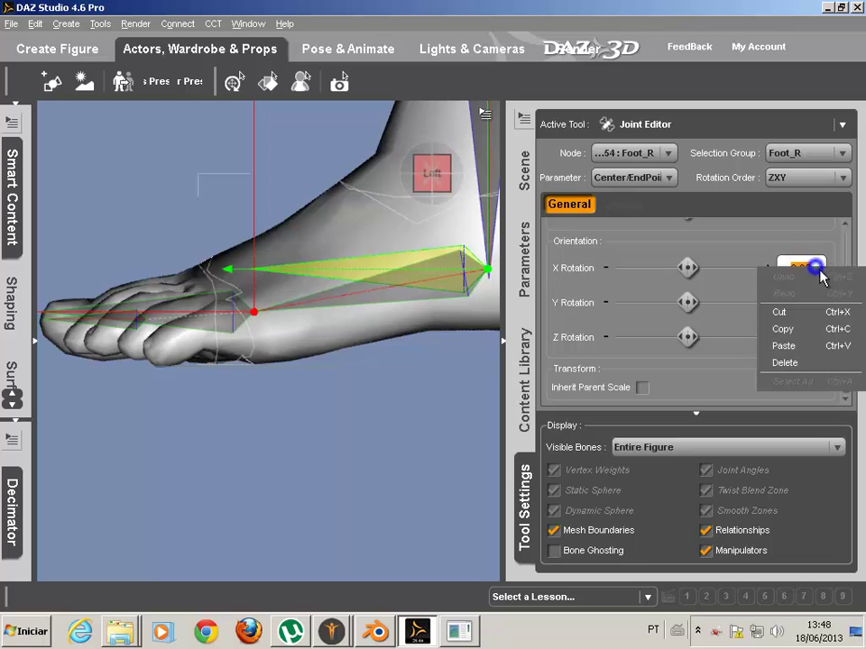
left_click(806, 347)
key("Return")
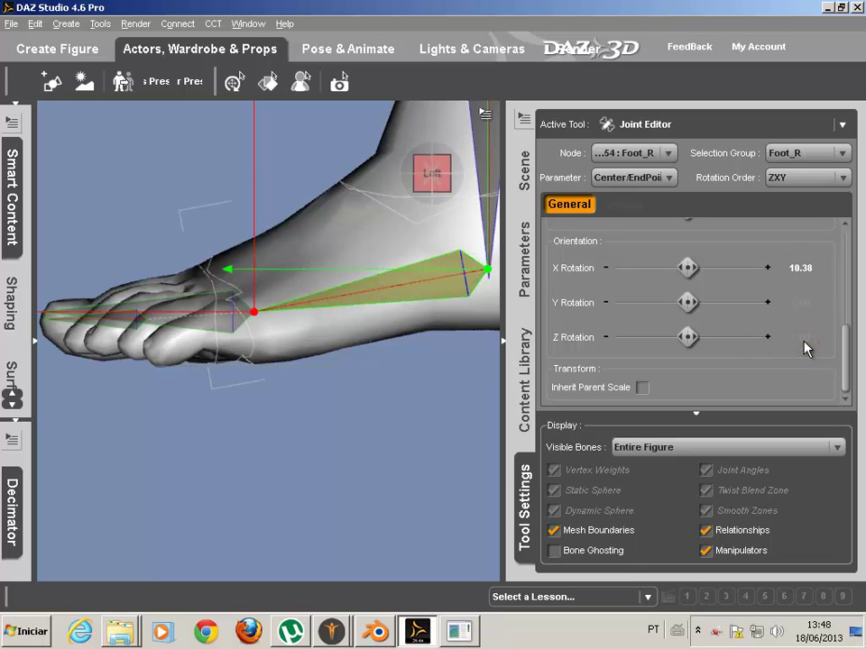
Move Toe_L's center point back and up to the front end of the foot bone, and level its end point with it.
scroll(261, 334, "down", 3)
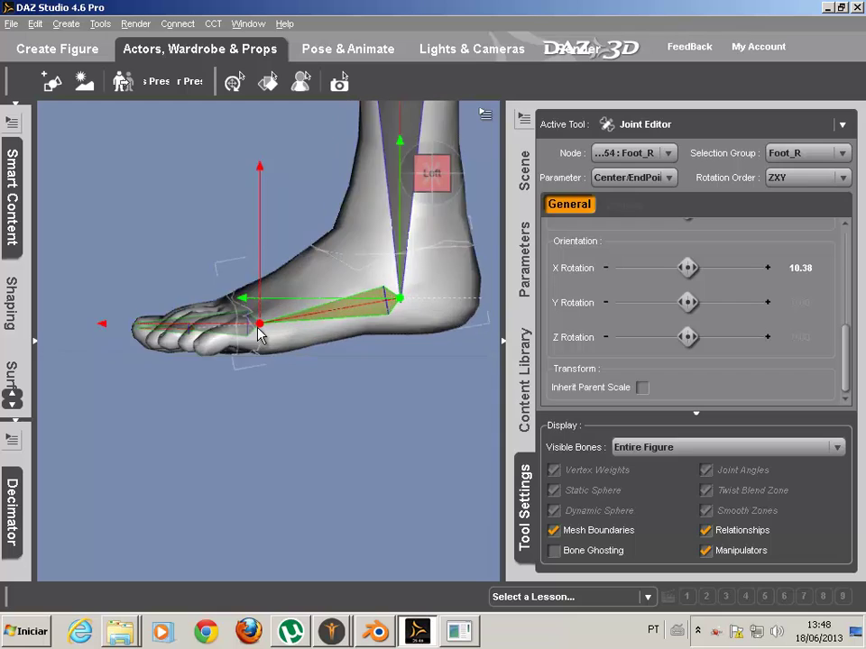
scroll(260, 332, "up", 6)
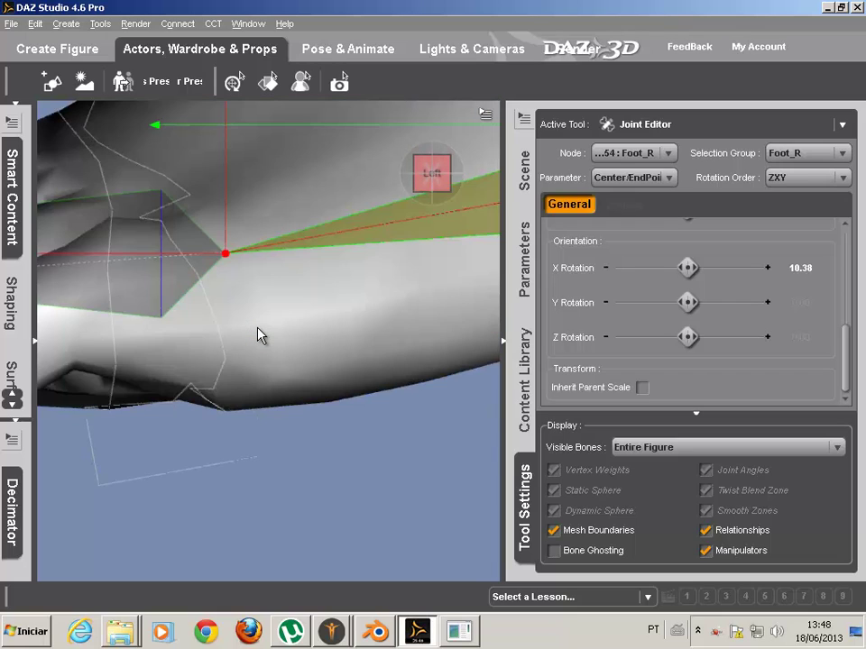
scroll(259, 335, "down", 5)
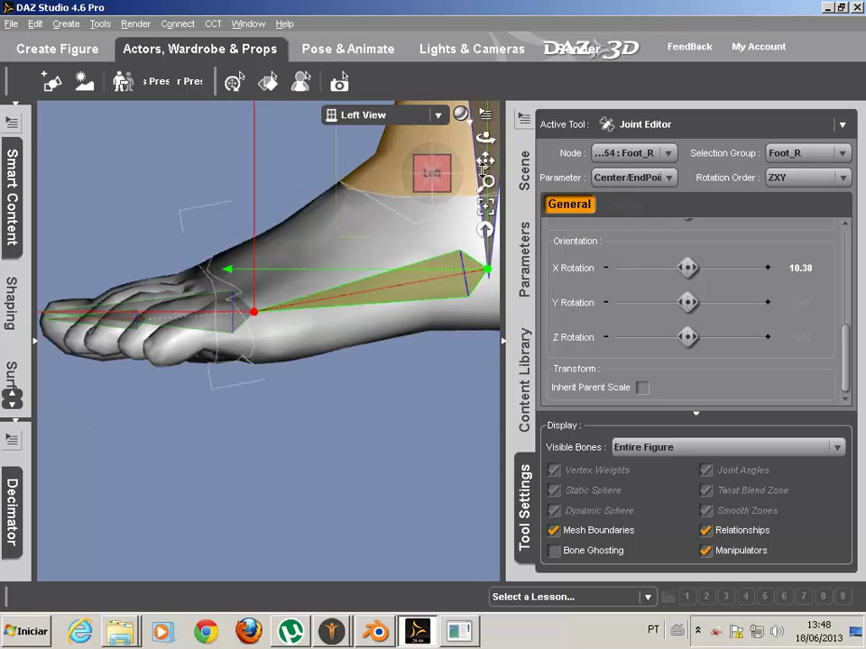
left_click_drag(485, 161, 577, 135)
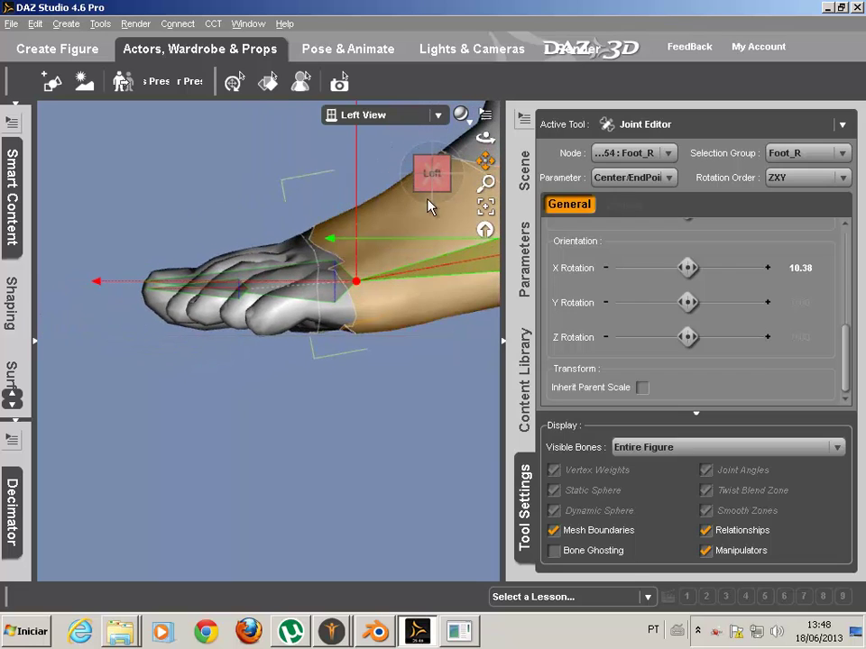
left_click(241, 298)
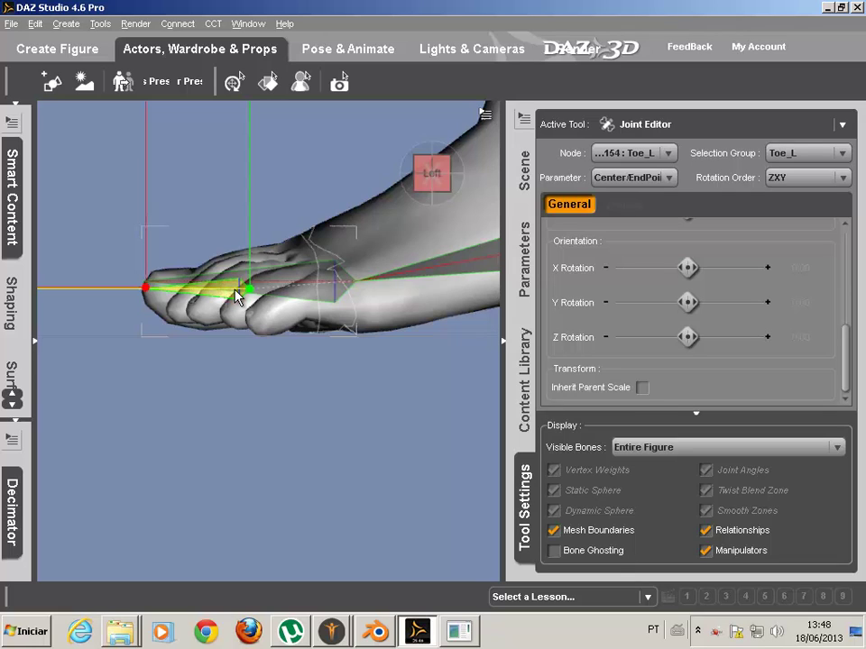
left_click_drag(237, 297, 343, 298)
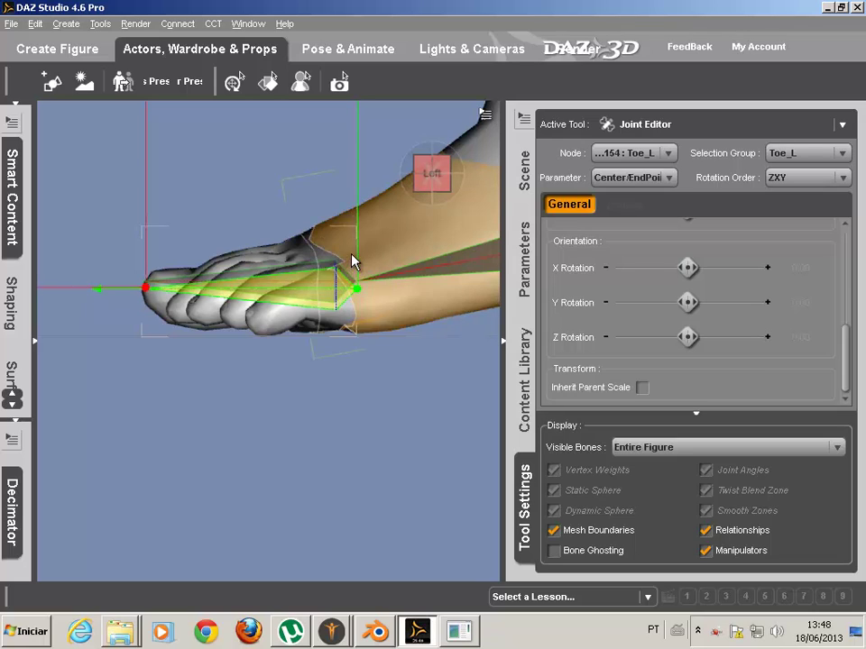
left_click_drag(356, 240, 355, 231)
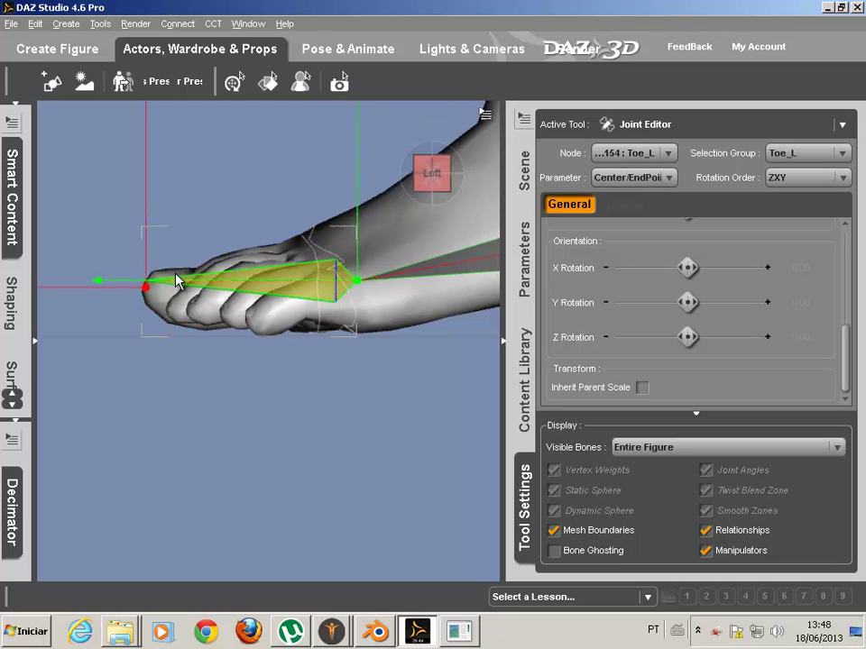
left_click_drag(147, 292, 166, 267)
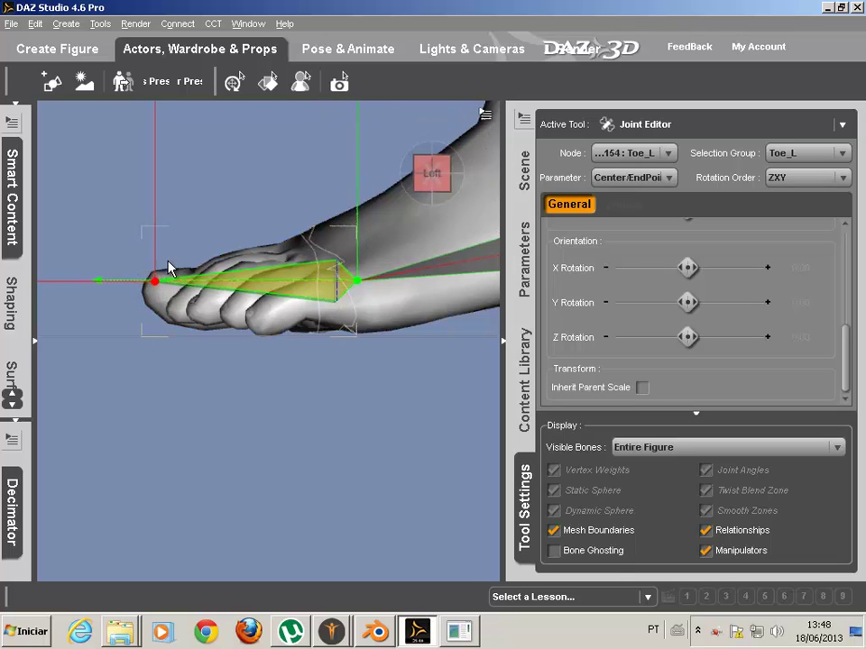
Select the left thigh bone UpLeg_L and set its orientation X Rotation to 6.41 so its tip meets the shin bone at the knee.
scroll(337, 400, "down", 3)
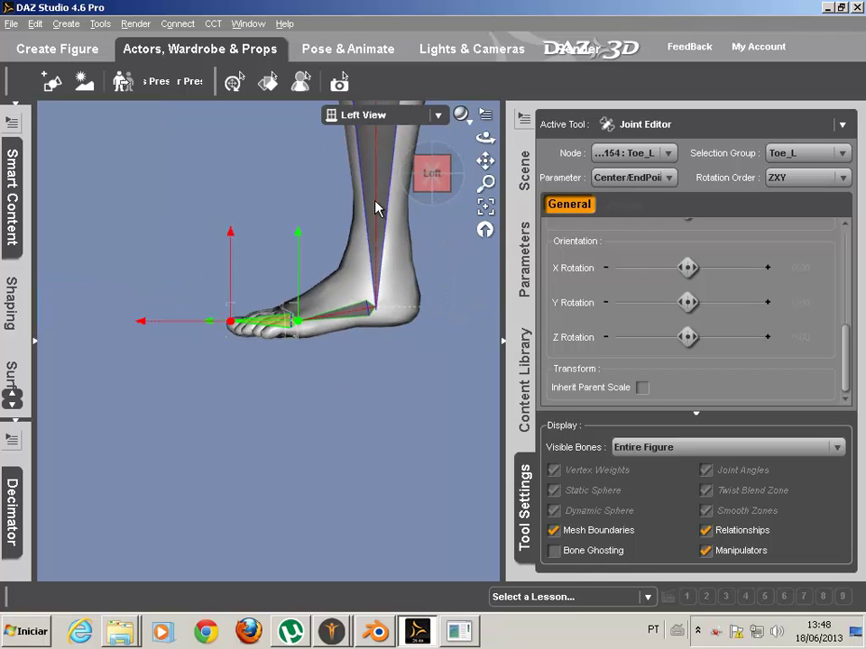
left_click_drag(485, 161, 424, 457)
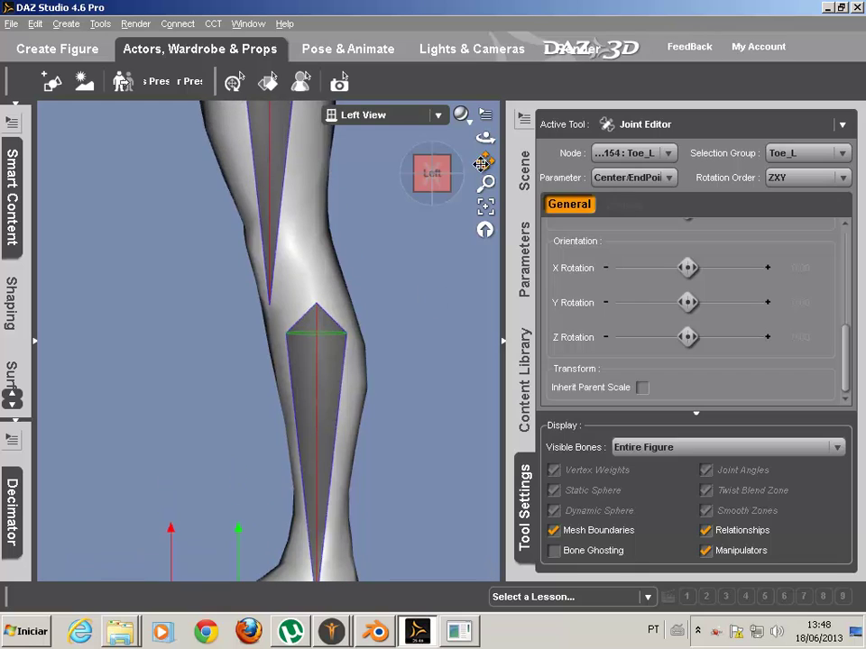
left_click(271, 217)
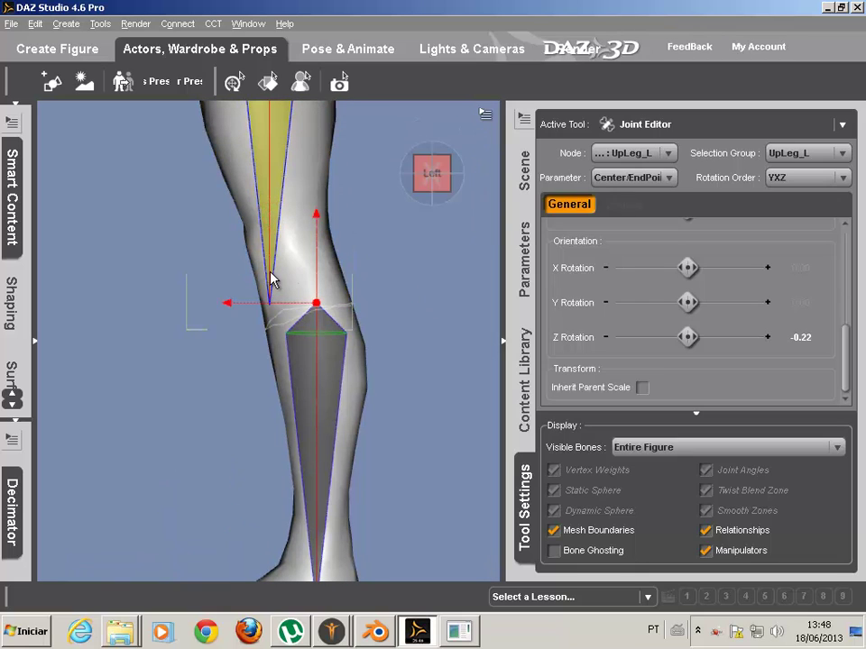
scroll(406, 226, "down", 3)
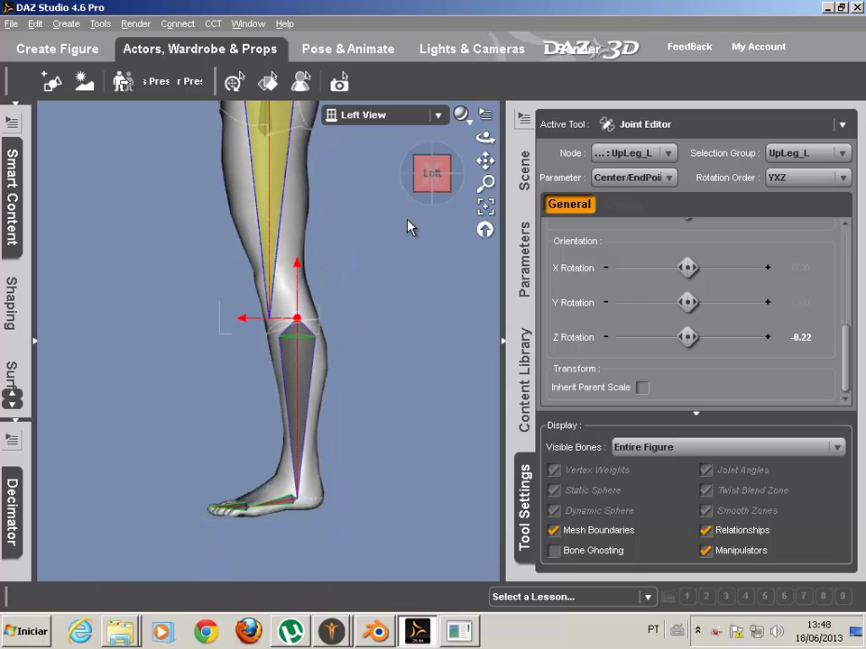
scroll(405, 226, "up", 5)
left_click_drag(485, 162, 436, 247)
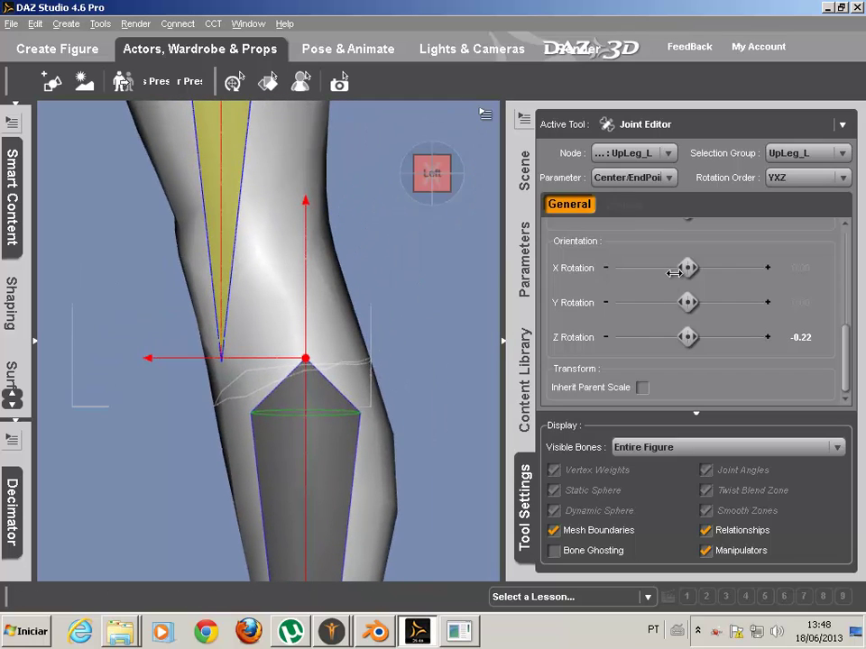
left_click_drag(688, 268, 738, 268)
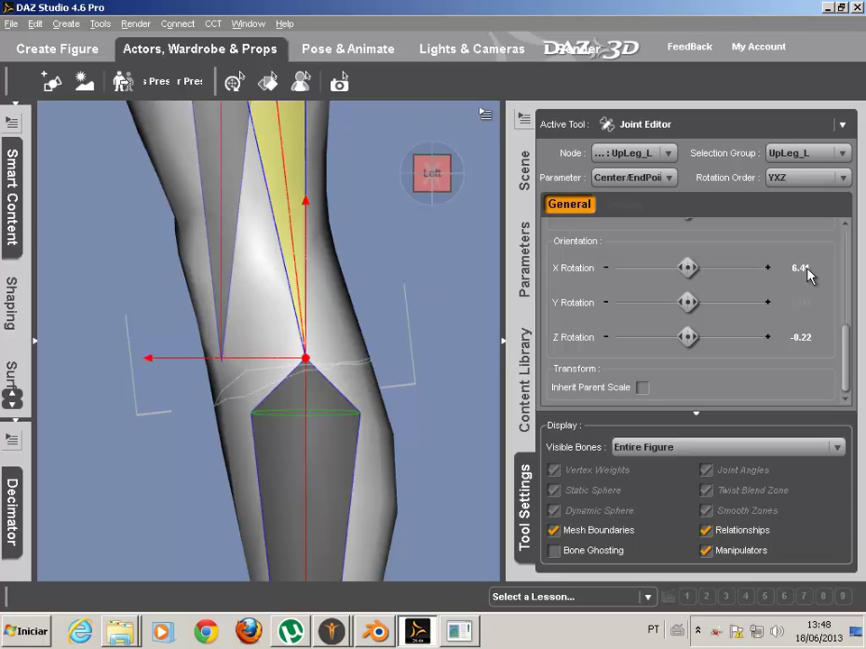
Reset UpLeg_L's orientation X Rotation to 0 and undo that reset.
left_click(806, 270)
type("0")
key("Return")
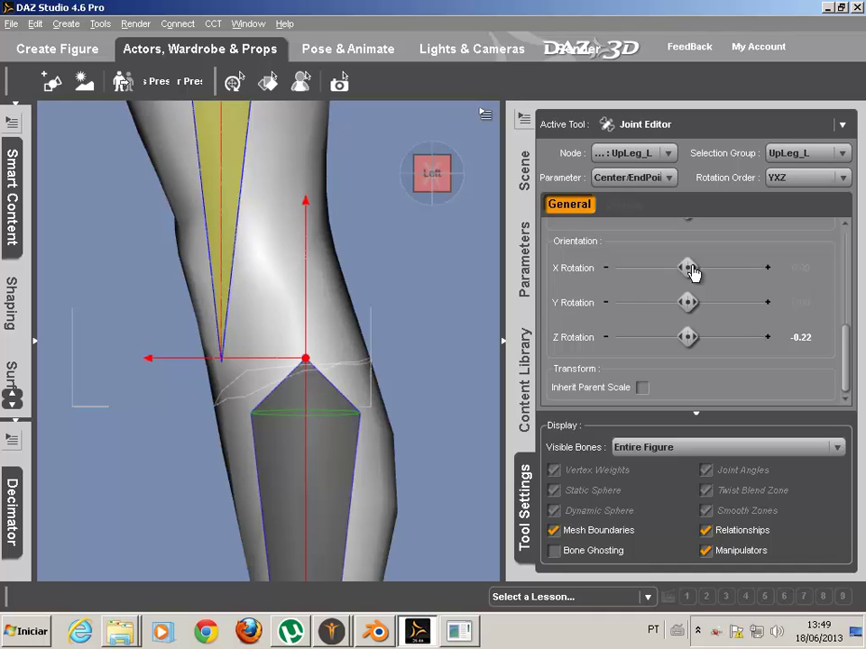
left_click(36, 23)
left_click(52, 45)
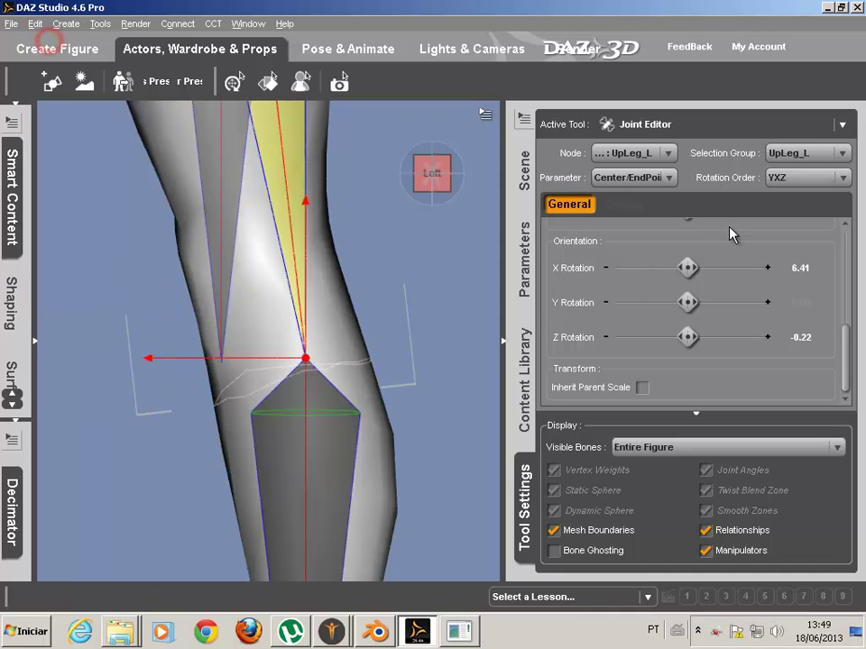
Copy the orientation X Rotation of 6.41 from UpLeg_L and paste it into UpLeg_R.
left_click(798, 269)
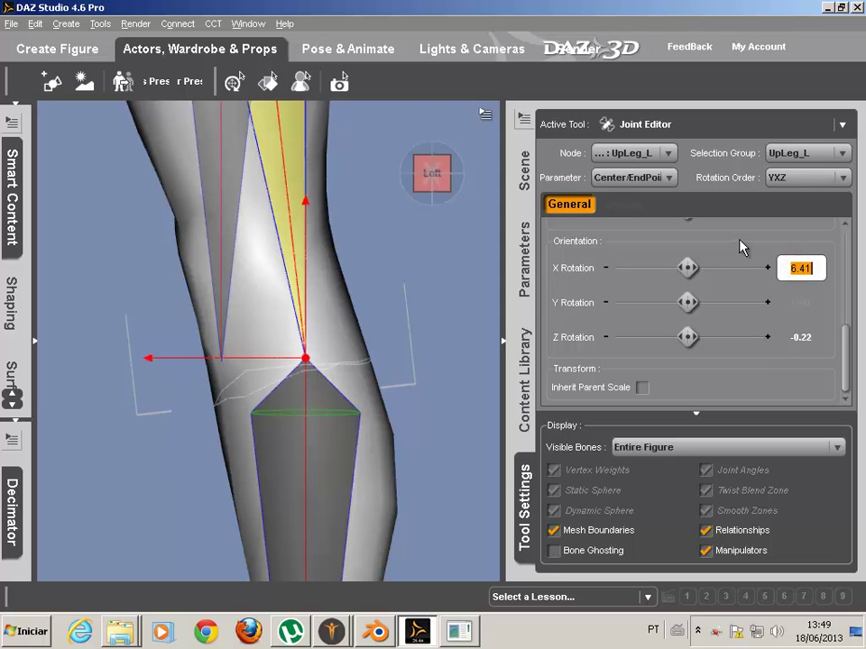
left_click(224, 269)
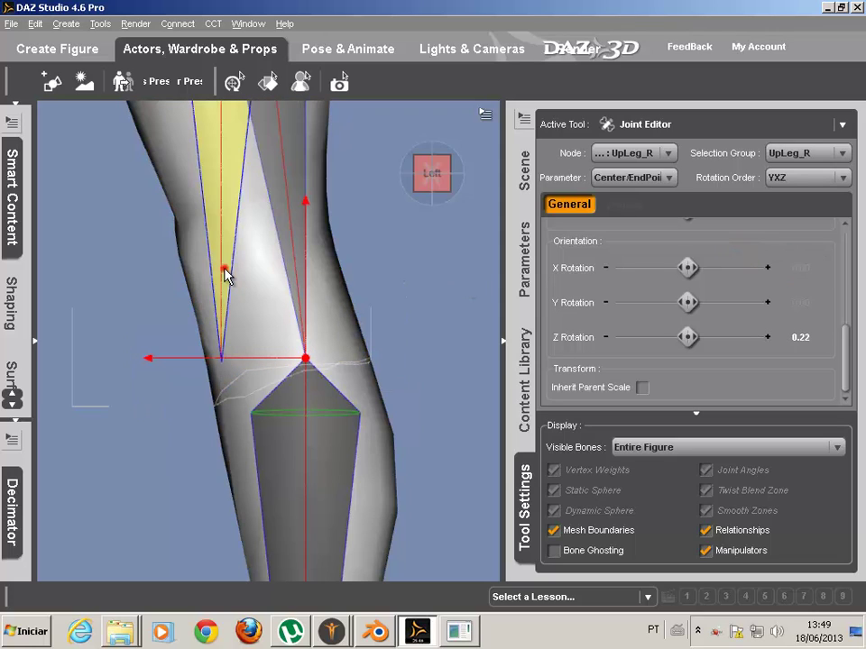
left_click(801, 268)
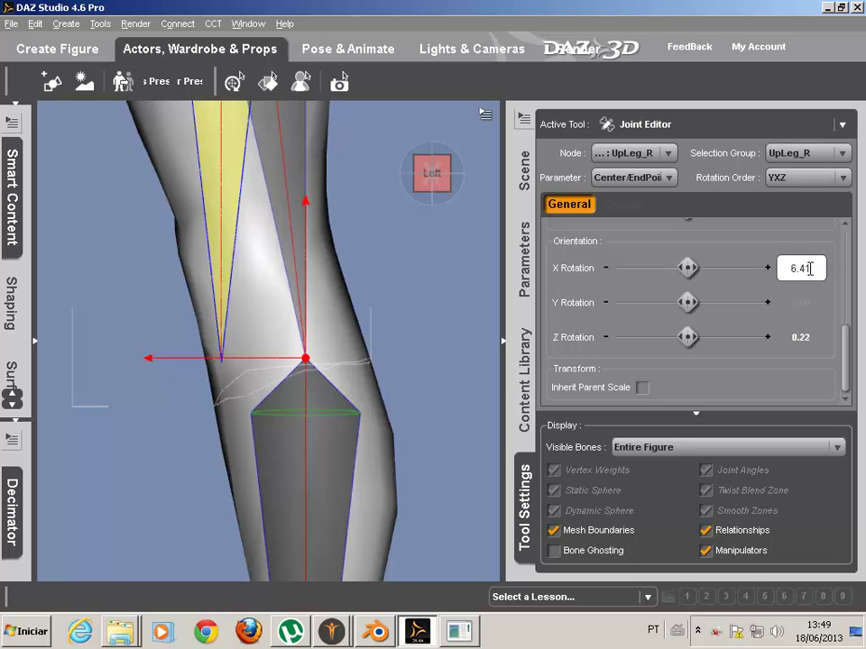
key("Return")
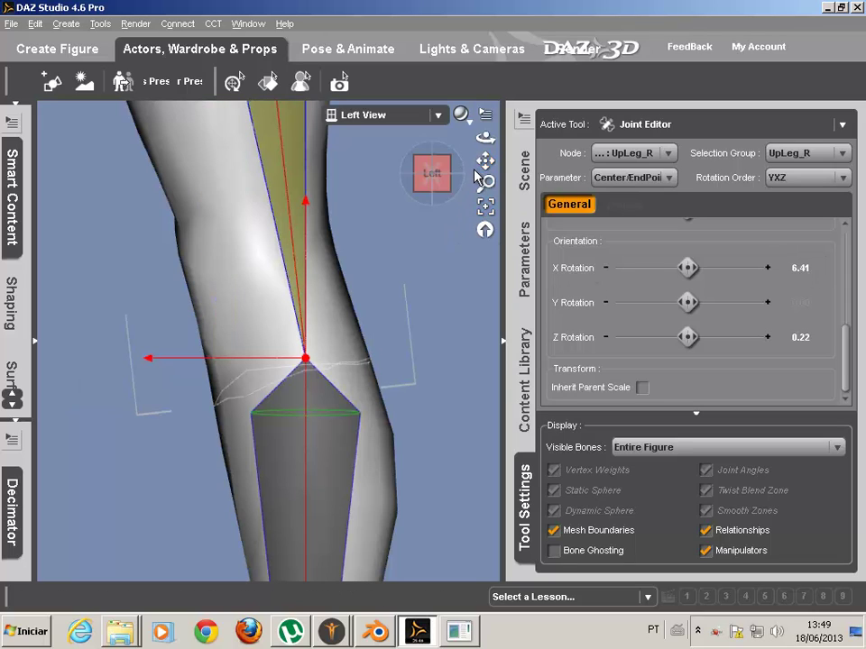
Examine the thigh and shin bones around both knees in the perspective view, from the side and from the front.
left_click_drag(485, 160, 547, 67)
left_click_drag(483, 163, 467, 68)
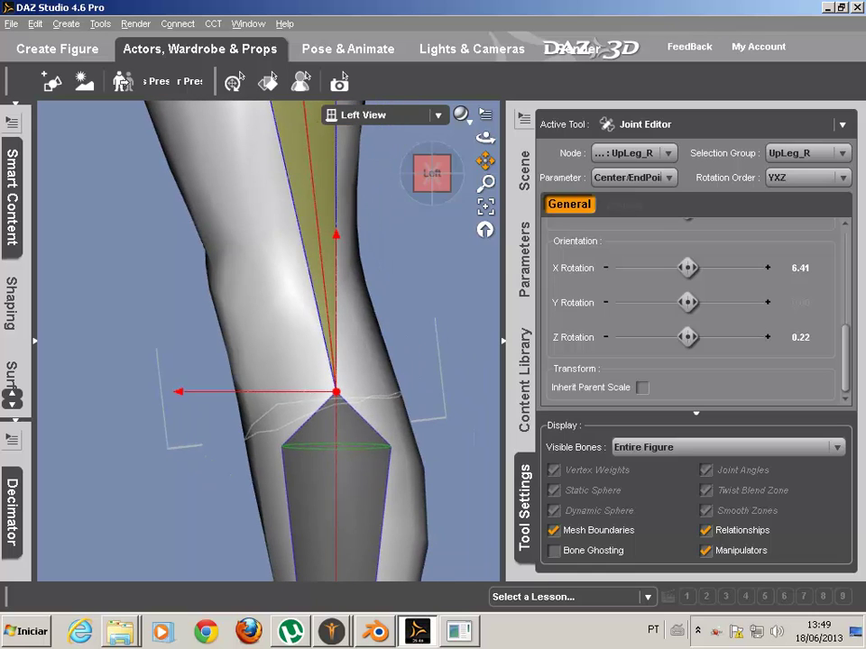
left_click(422, 112)
left_click(412, 120)
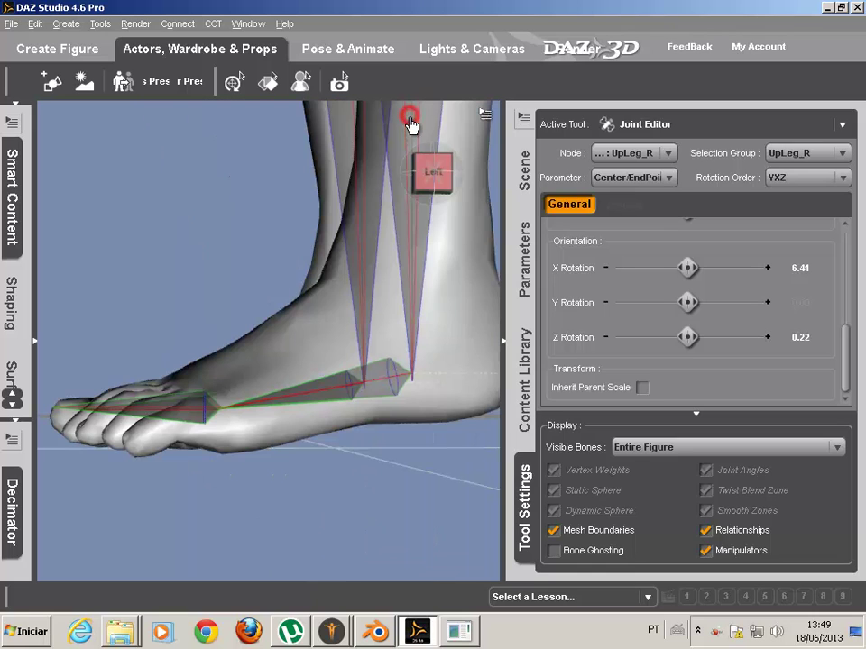
left_click(433, 171)
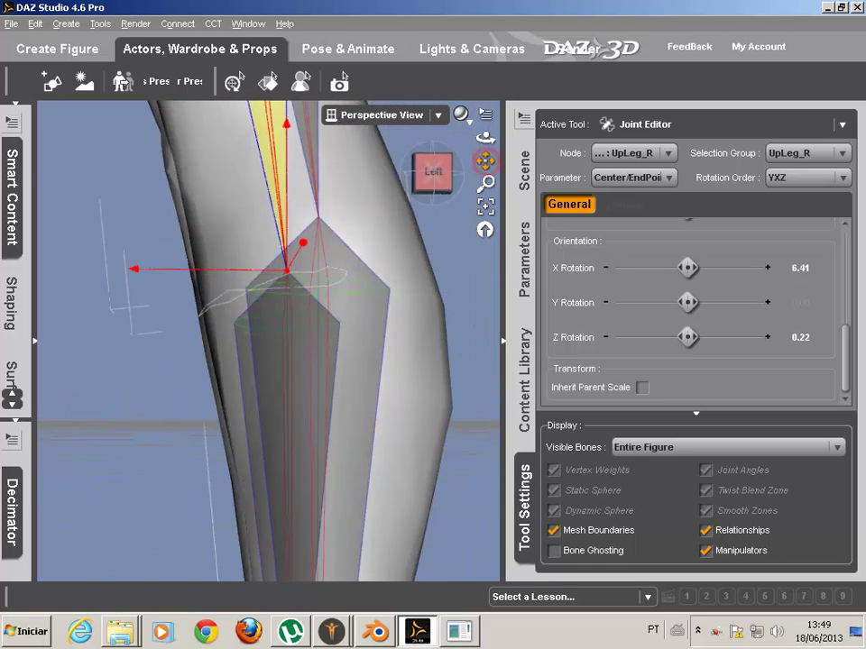
left_click(437, 171)
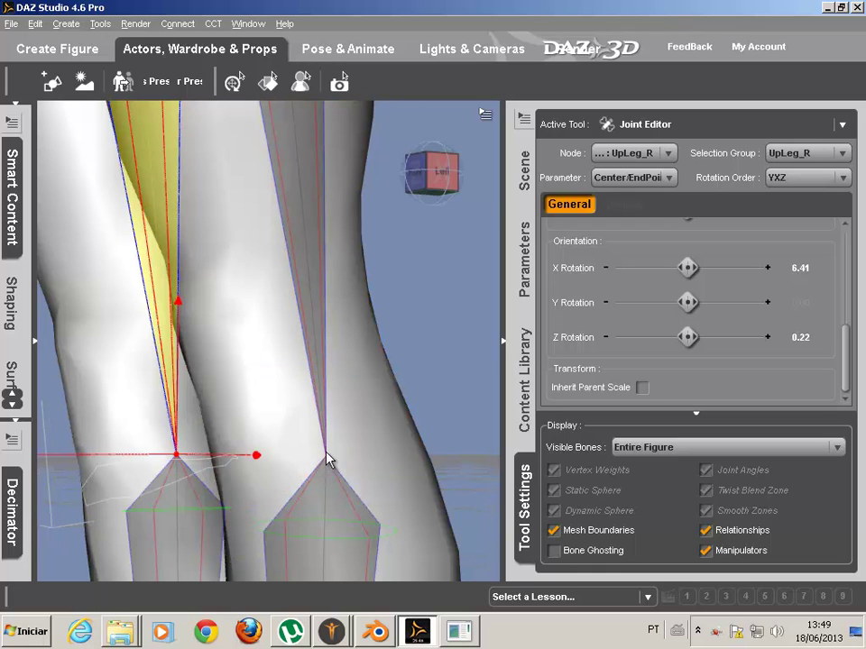
left_click(413, 185)
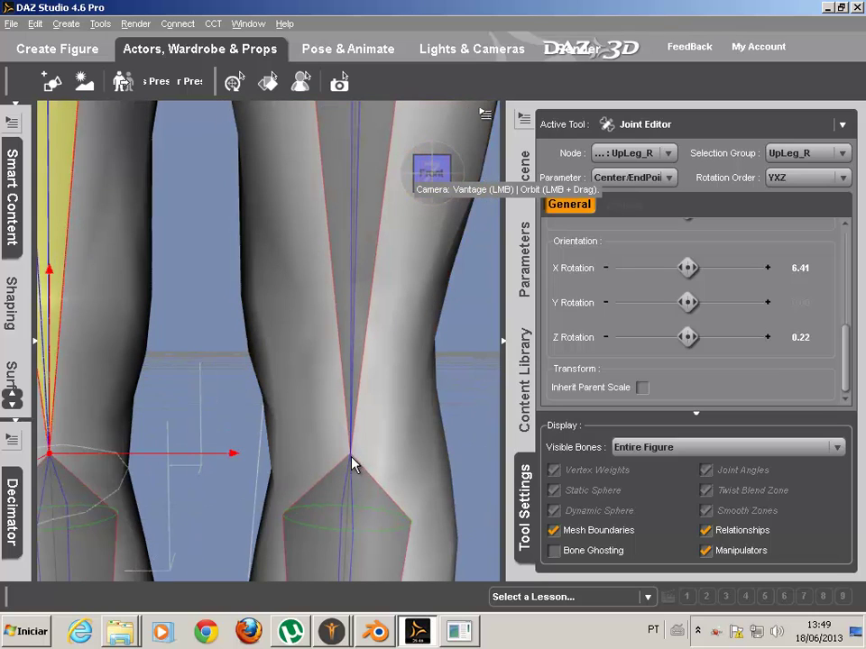
scroll(358, 456, "down", 4)
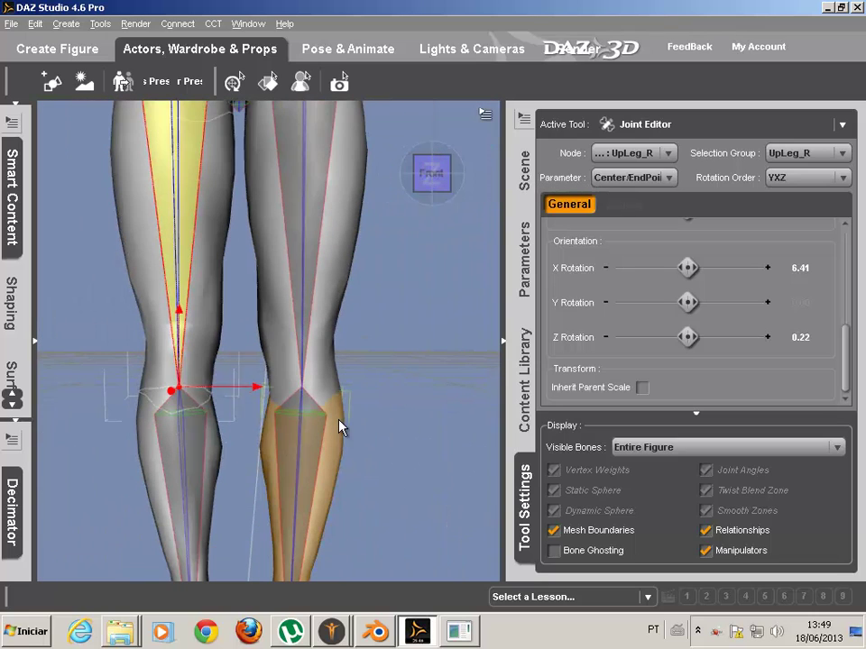
mouse_move(452, 177)
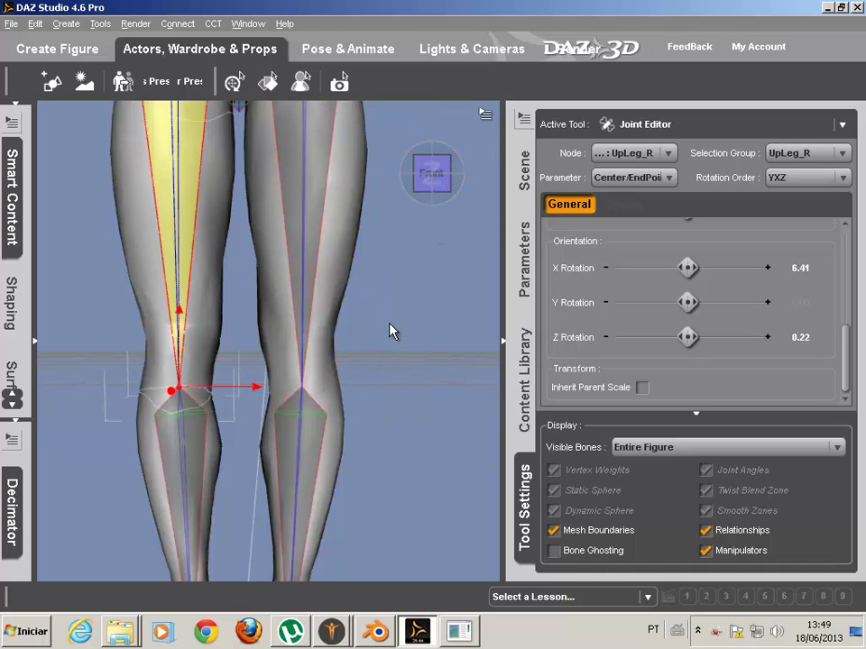
In the front view, raise the end point of the left thigh bone UpLeg_L above the knee to Y Position 21.04.
left_click(402, 122)
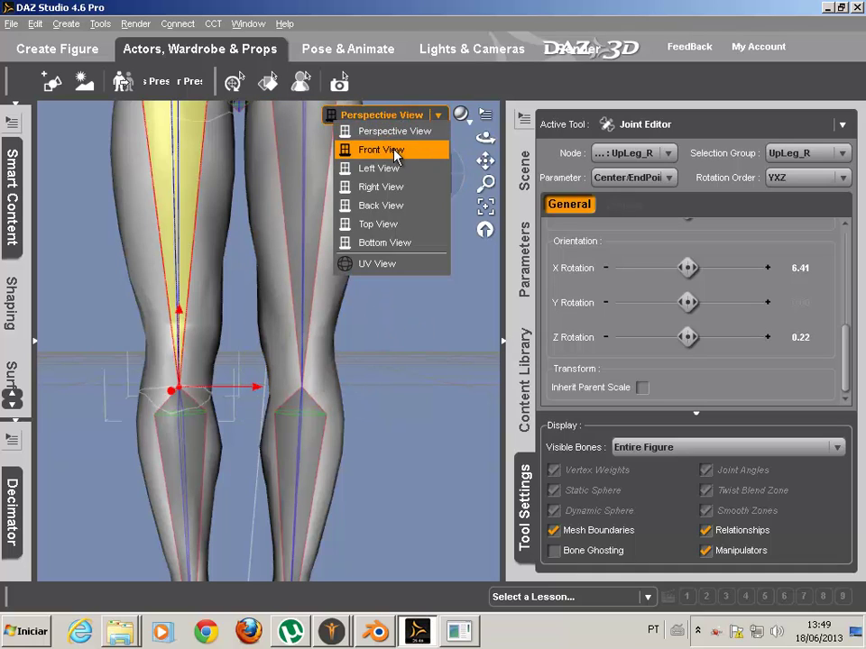
left_click(396, 152)
left_click_drag(485, 160, 473, 100)
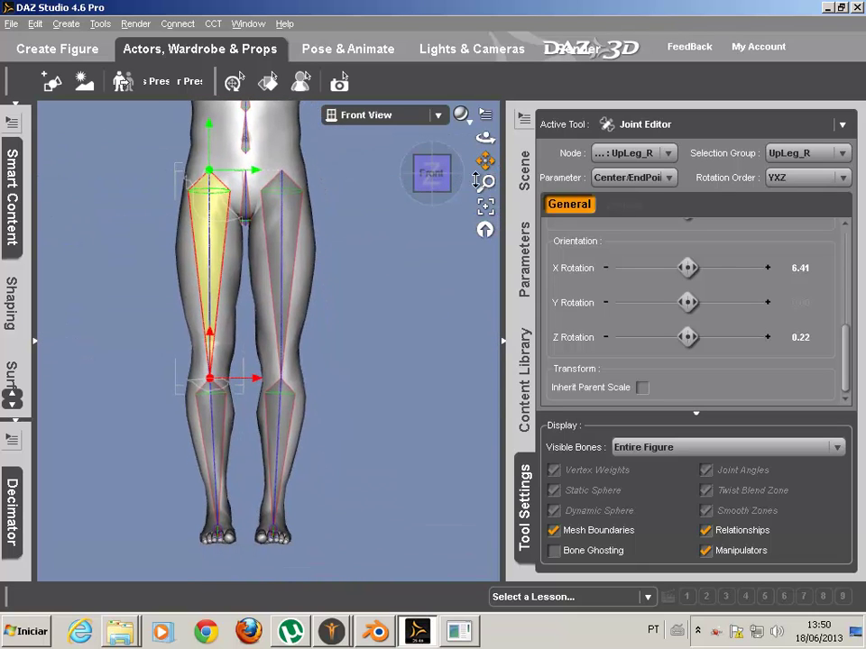
scroll(321, 325, "up", 4)
scroll(323, 333, "up", 5)
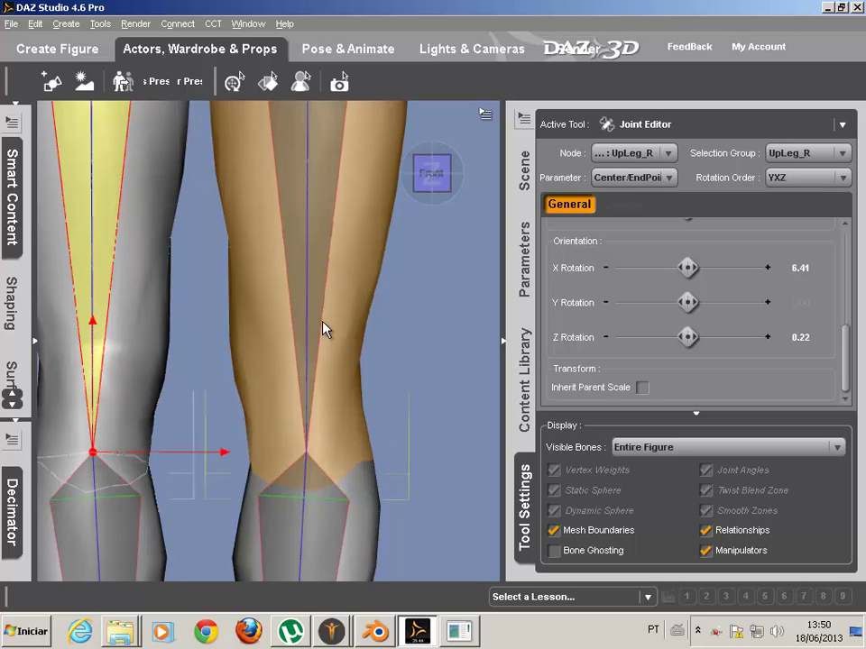
left_click(310, 422)
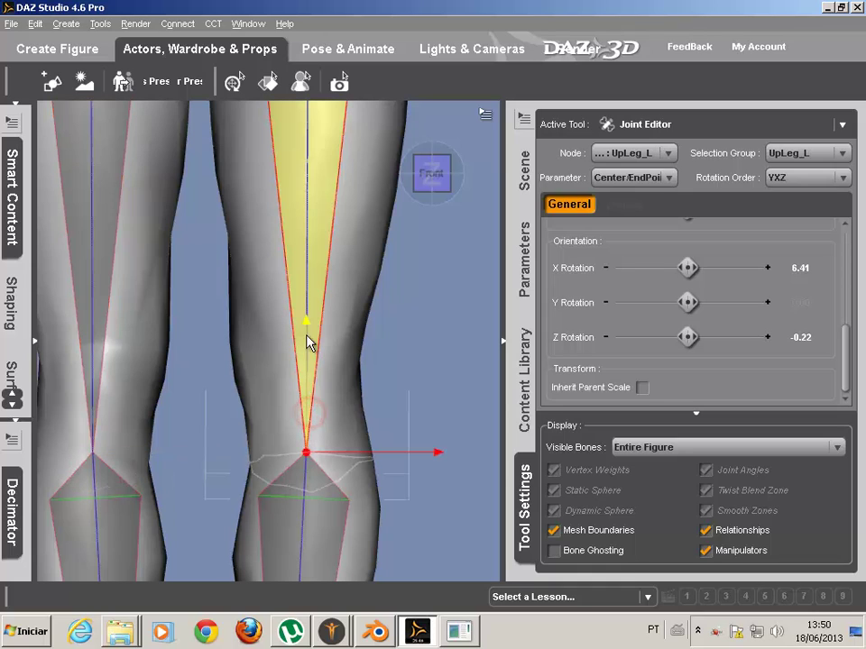
left_click_drag(307, 329, 310, 293)
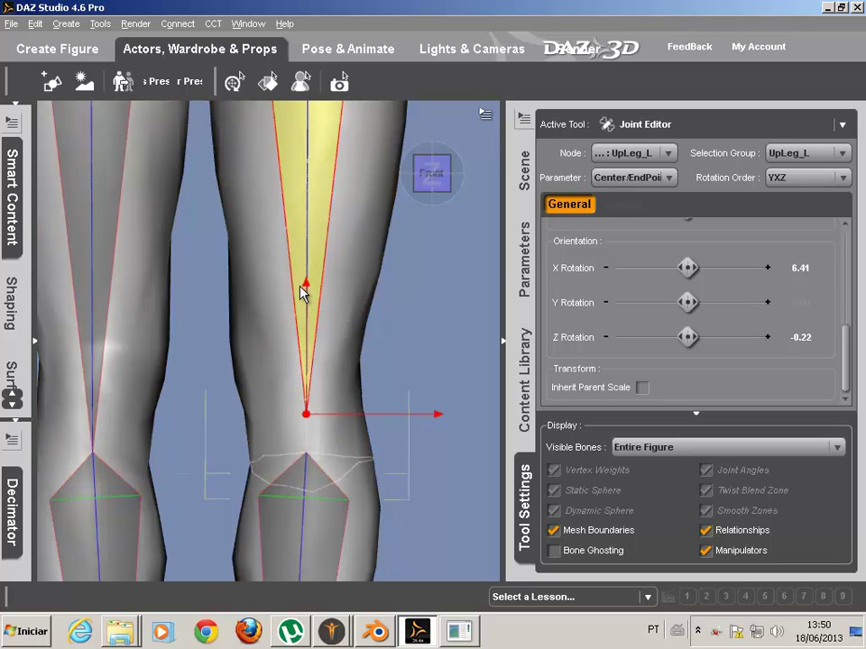
Set UpLeg_R's end point Y Position to 21.04 to match the end point of UpLeg_L.
scroll(823, 350, "up", 5)
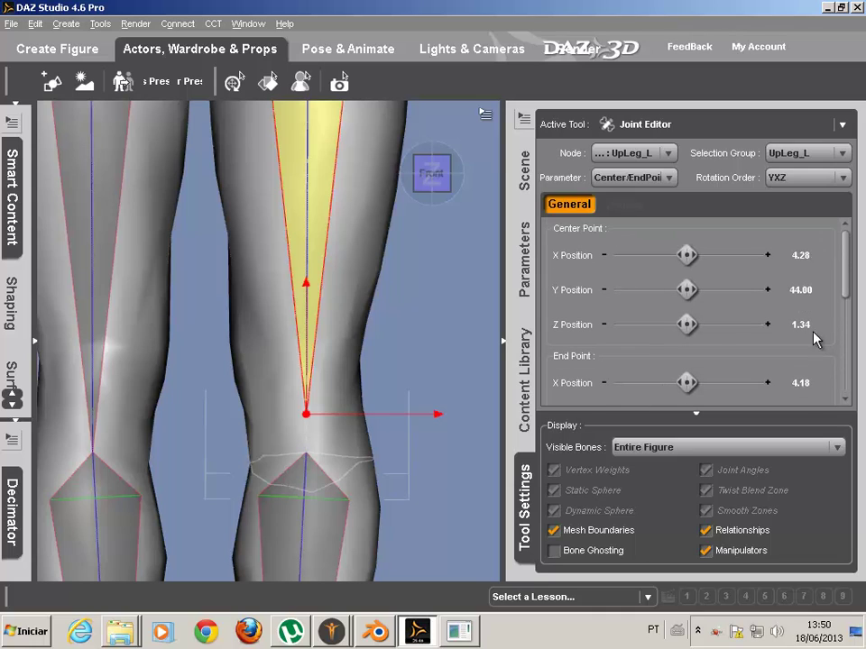
left_click(801, 289)
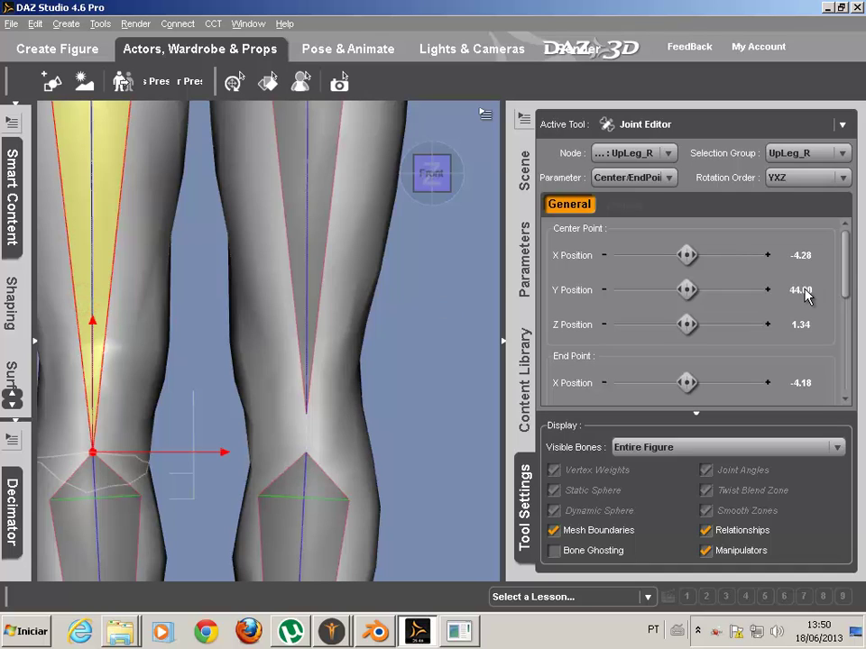
scroll(848, 288, "down", 3)
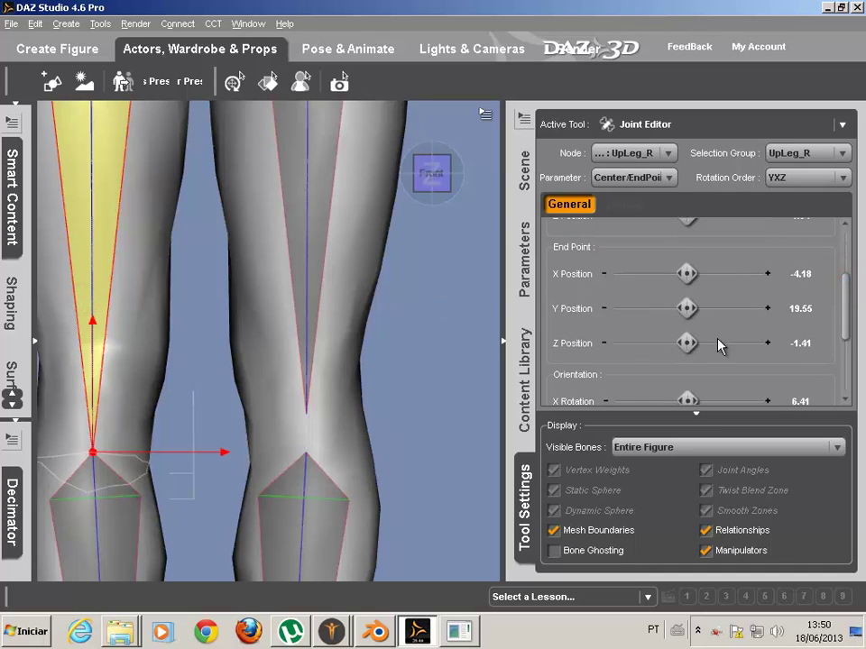
left_click(309, 338)
left_click(799, 308)
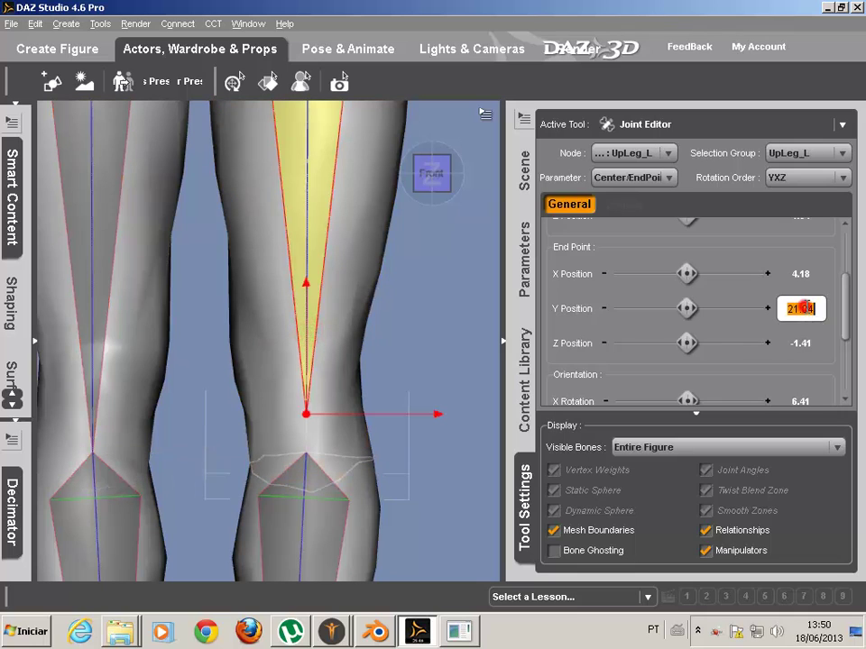
left_click(113, 289)
left_click(343, 294)
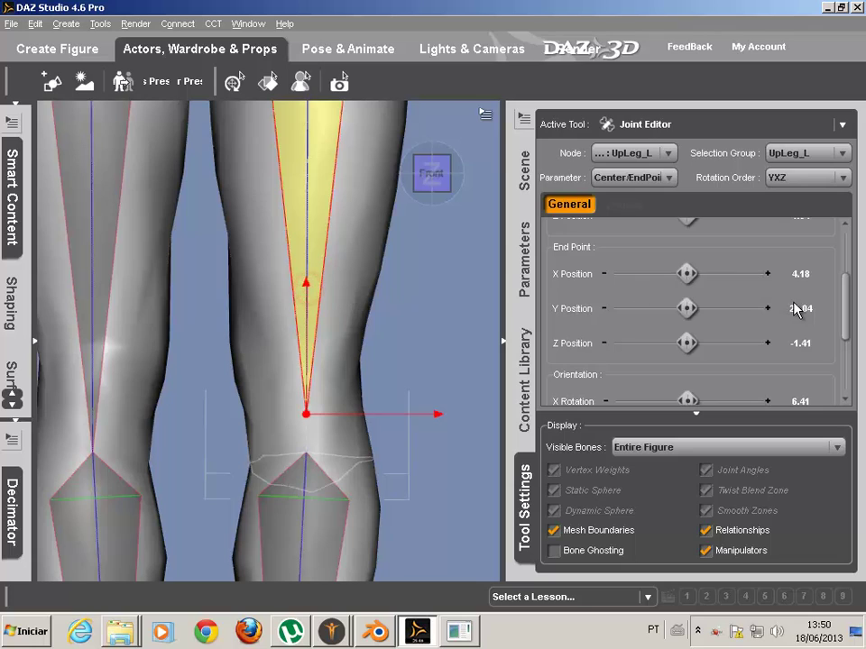
left_click(90, 298)
left_click(812, 308)
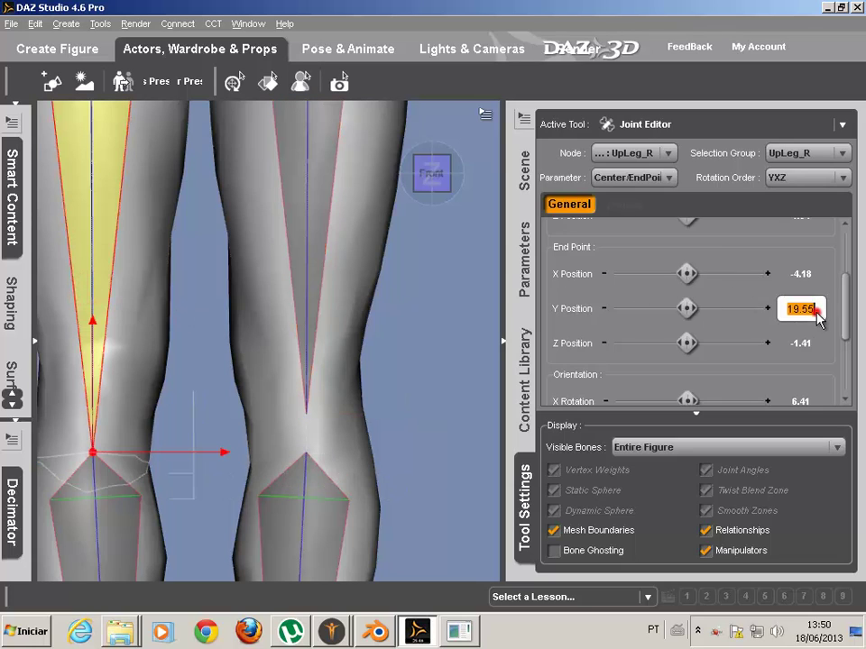
type("21.84")
key("Return")
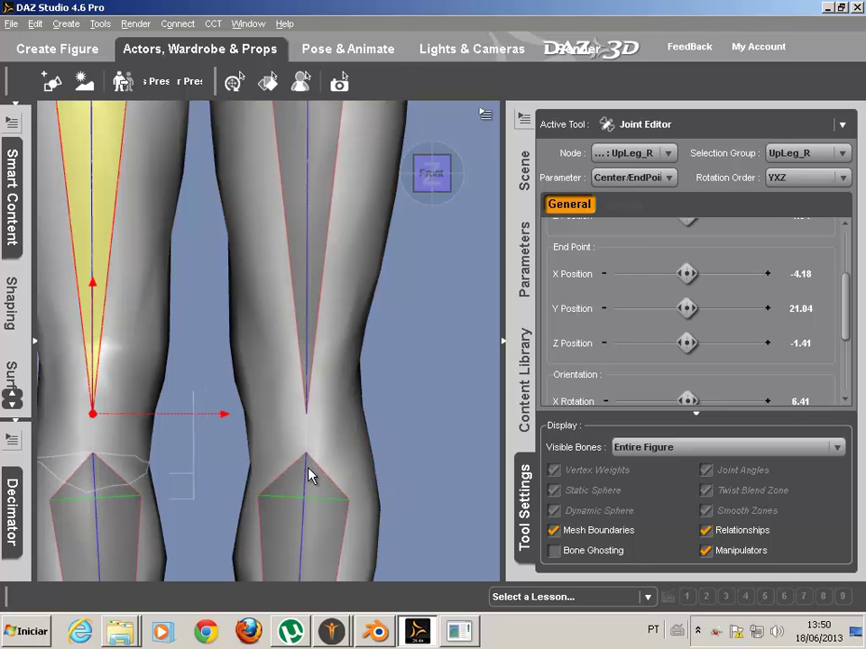
Set the center point Y Position of the right shin bone LoLeg_R to 21.04.
left_click(92, 478)
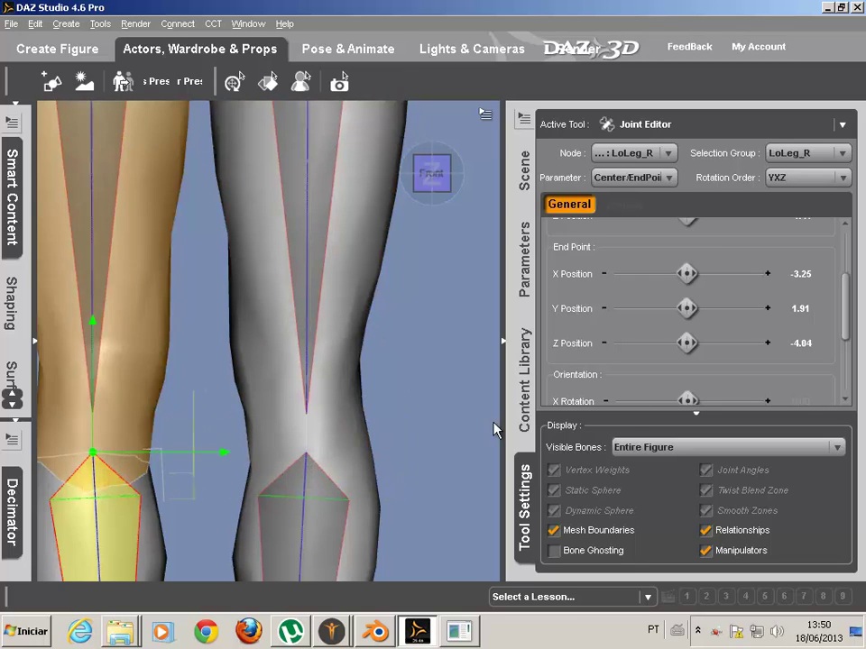
scroll(820, 330, "up", 3)
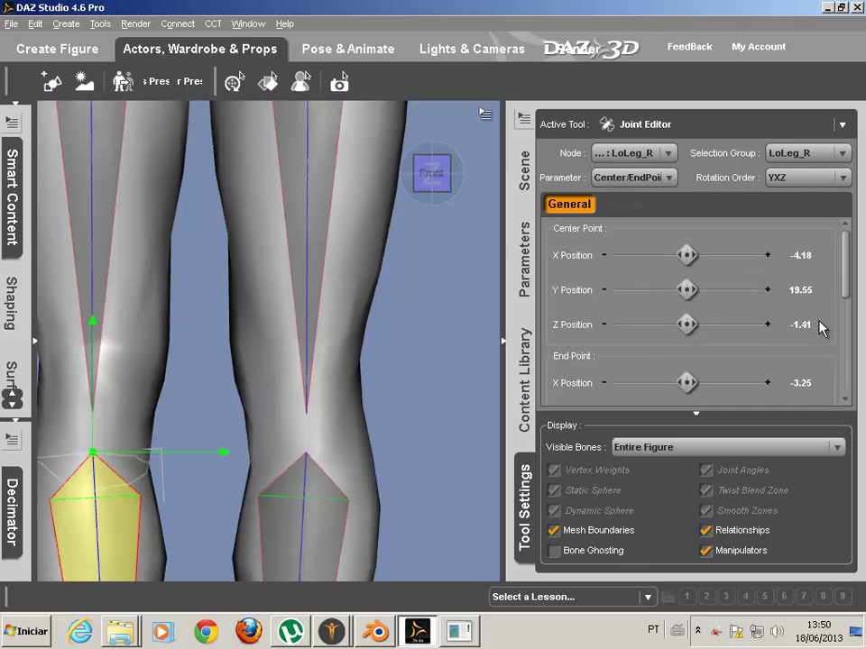
left_click(814, 289)
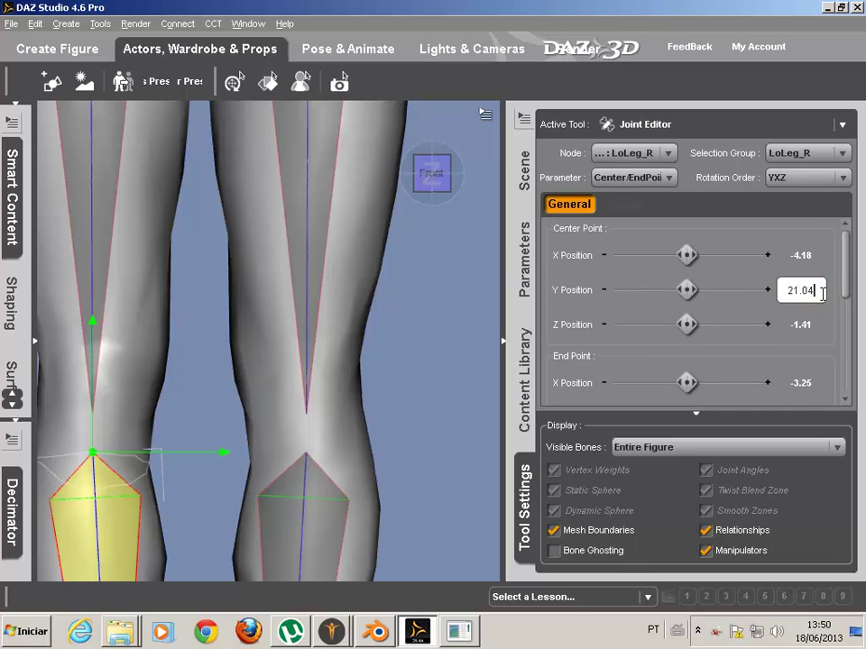
key("Return")
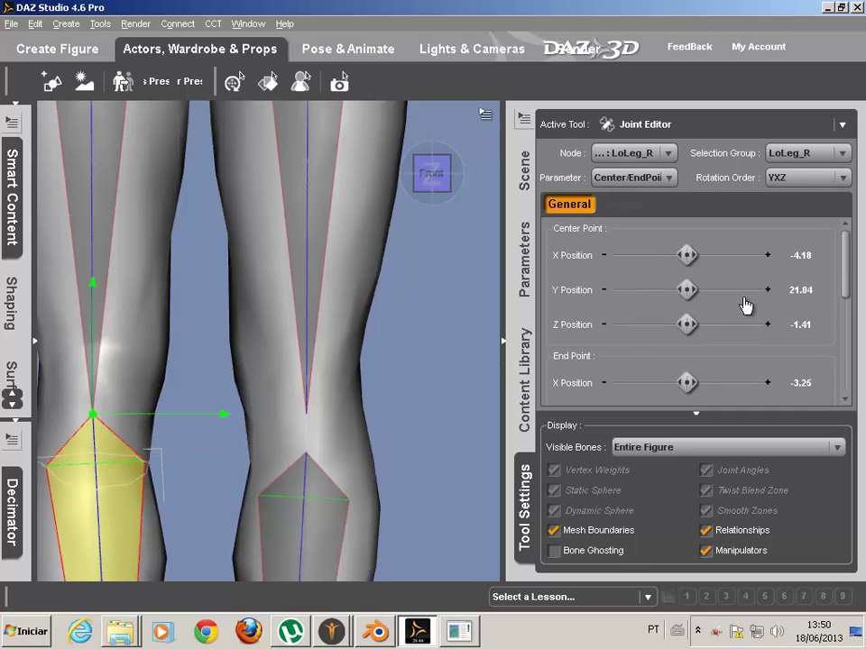
Give the left shin bone LoLeg_L the same center point Y Position of 21.04.
left_click(315, 483)
left_click(796, 291)
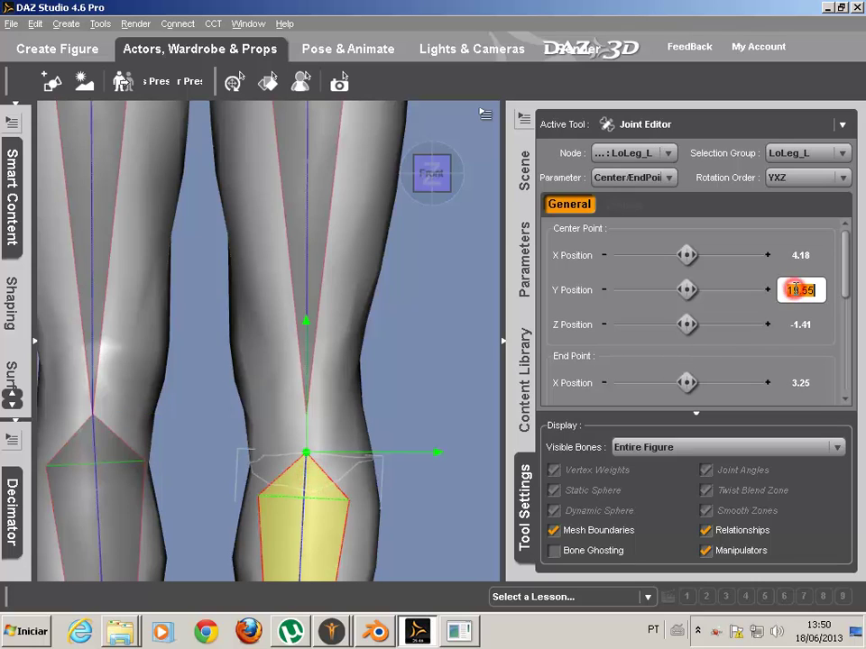
type("21.04")
key("Return")
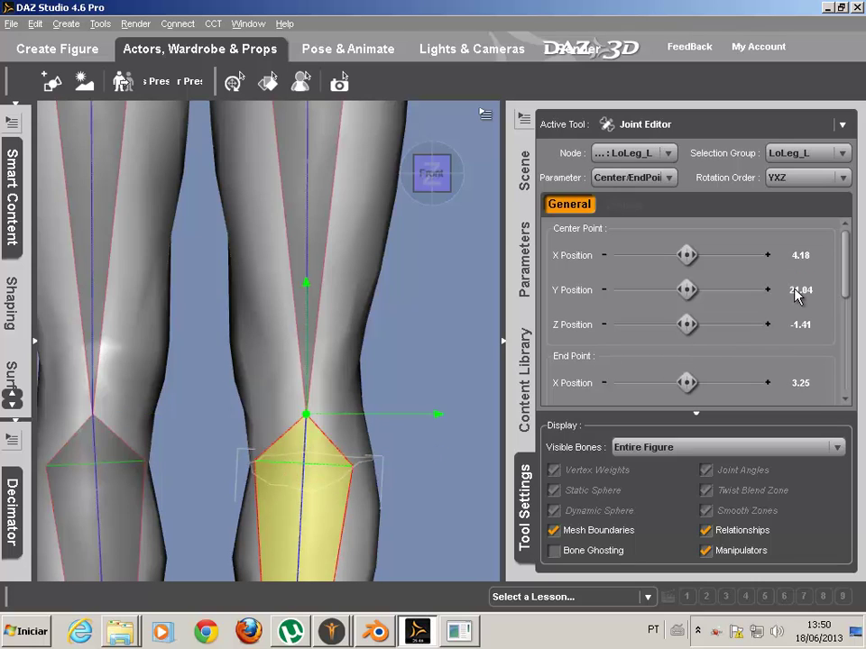
Lower the center point of the left thigh bone UpLeg_L at the hip to Y Position 42.15.
scroll(336, 421, "down", 5)
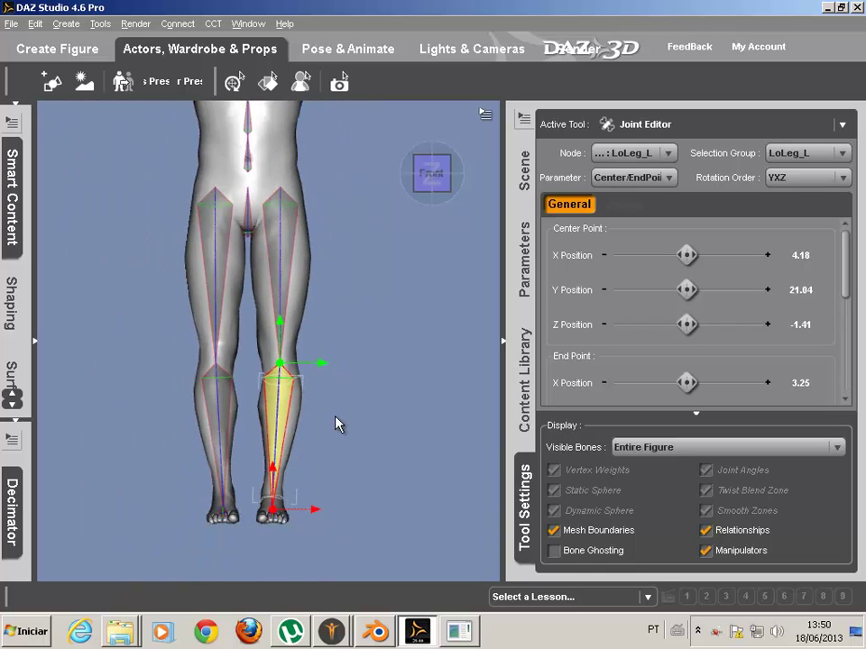
scroll(343, 429, "up", 3)
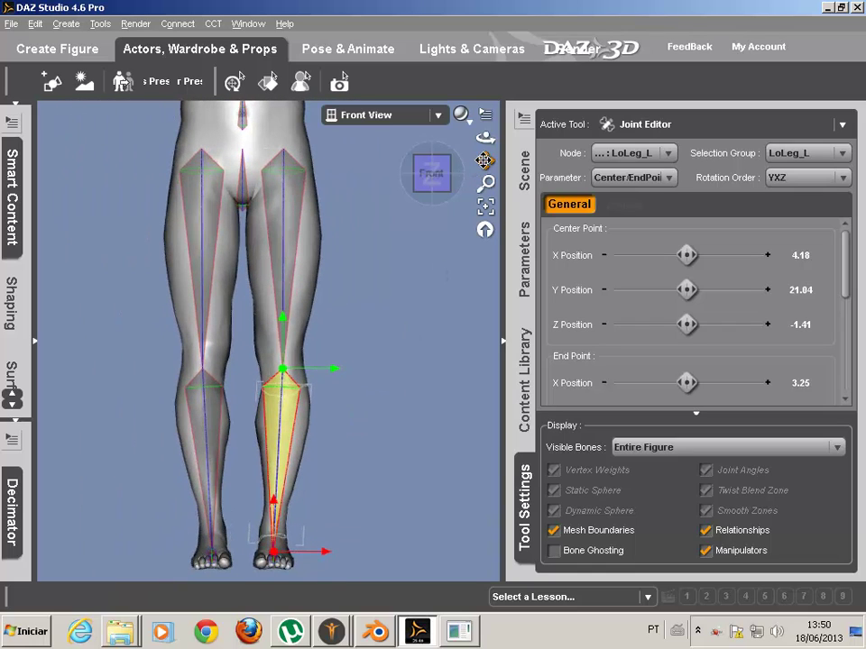
left_click_drag(484, 161, 492, 239)
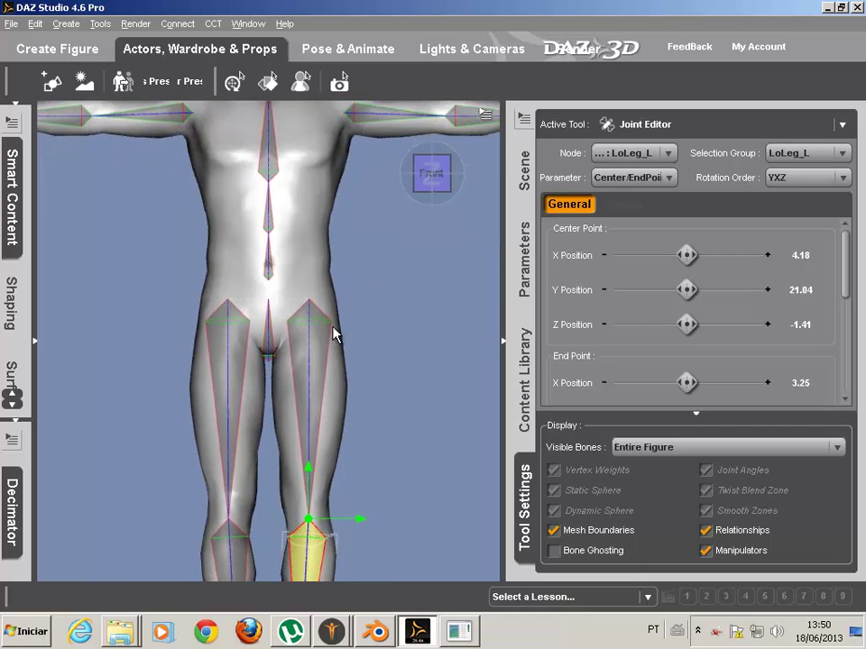
scroll(334, 333, "up", 4)
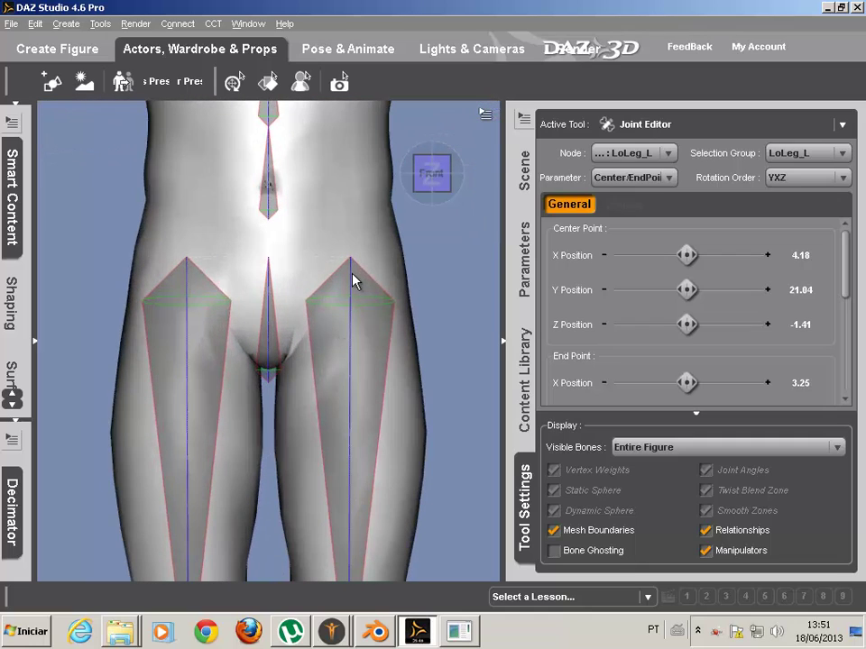
left_click(349, 268)
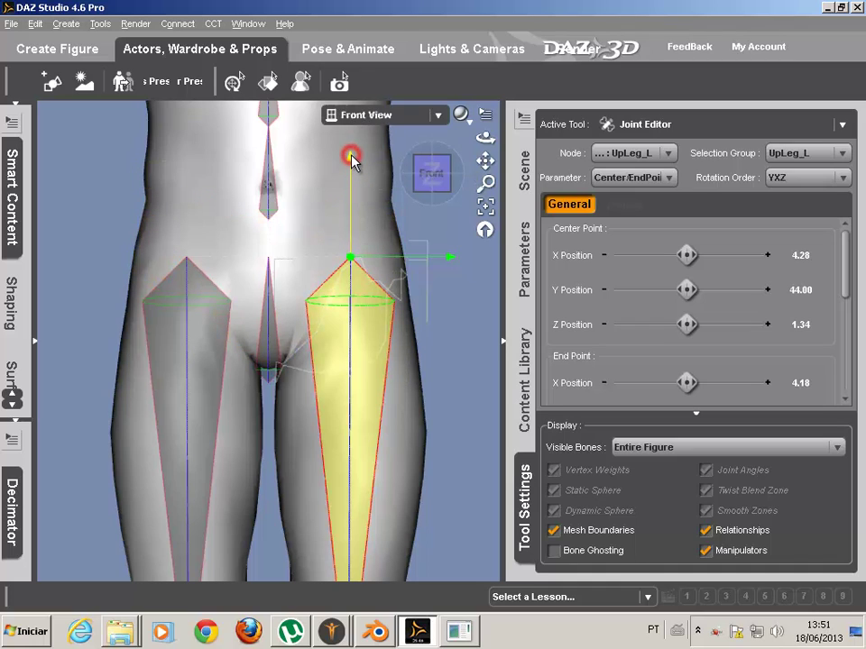
left_click_drag(352, 156, 353, 193)
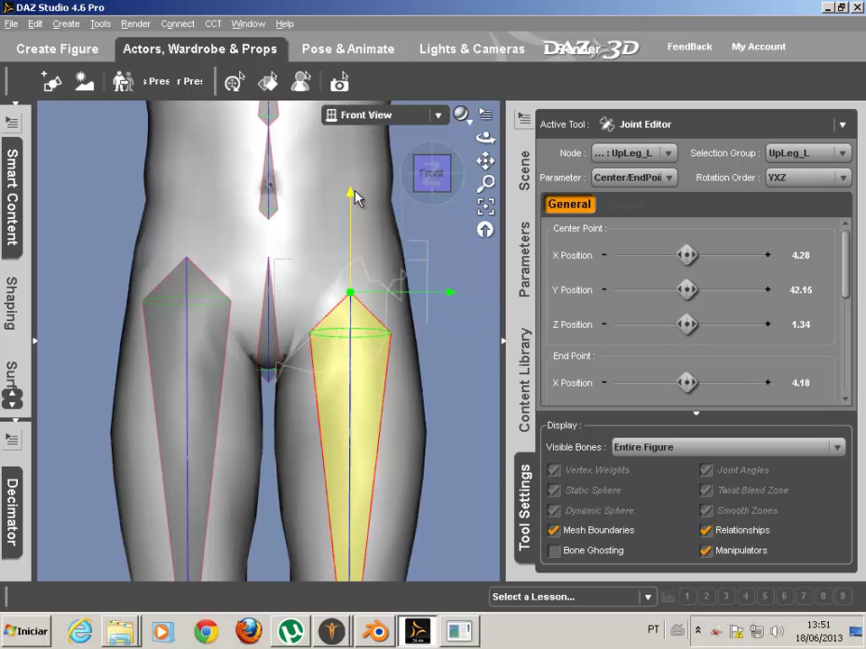
Copy the center point Y Position of 42.15 from UpLeg_L and paste it into UpLeg_R.
left_click(811, 290)
key("ctrl+c")
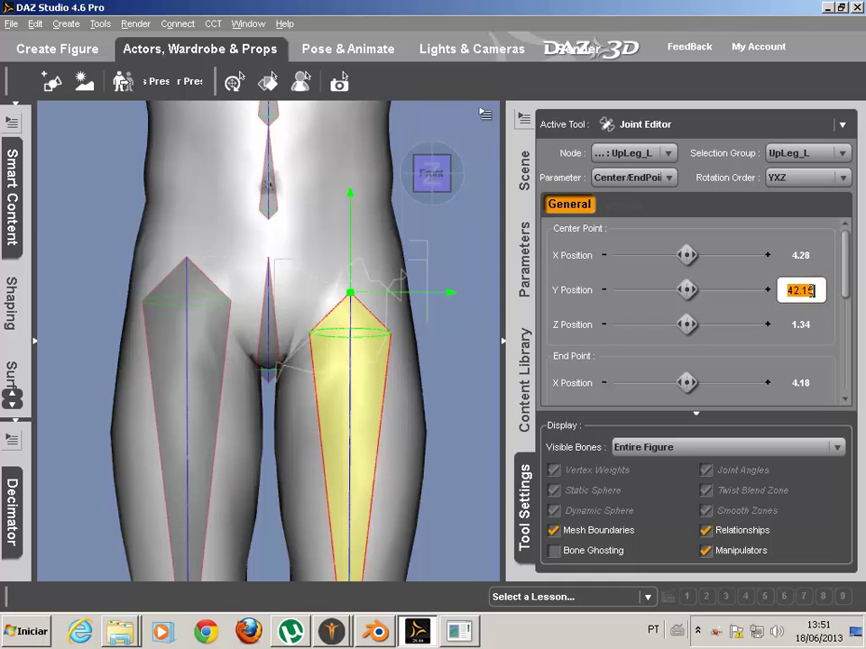
left_click(185, 274)
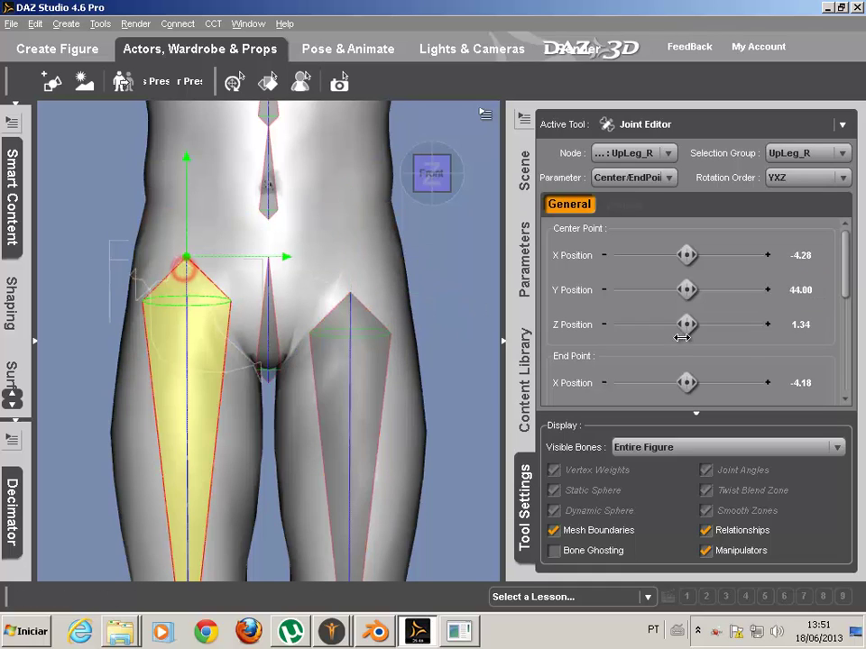
left_click(812, 288)
key("ctrl+v")
key("Return")
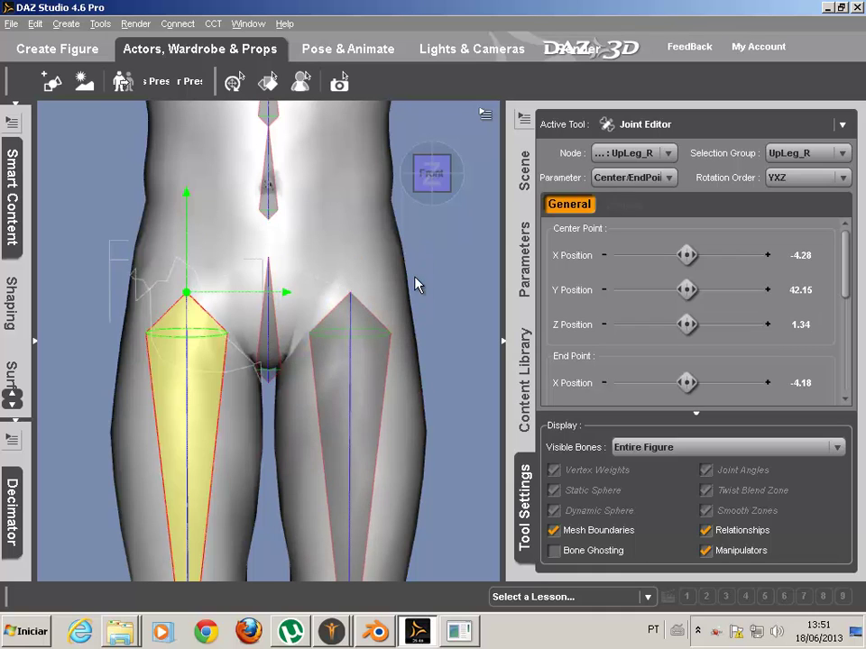
Try shifting UpLeg_R's end point slightly backward at the knee in the left view, and undo that joint edit.
mouse_move(451, 176)
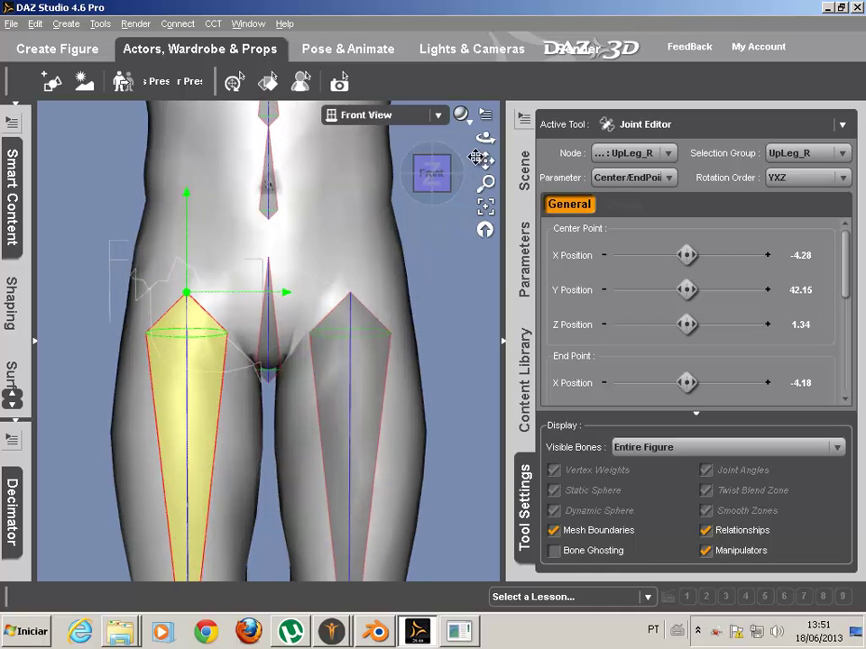
left_click_drag(485, 160, 469, 184)
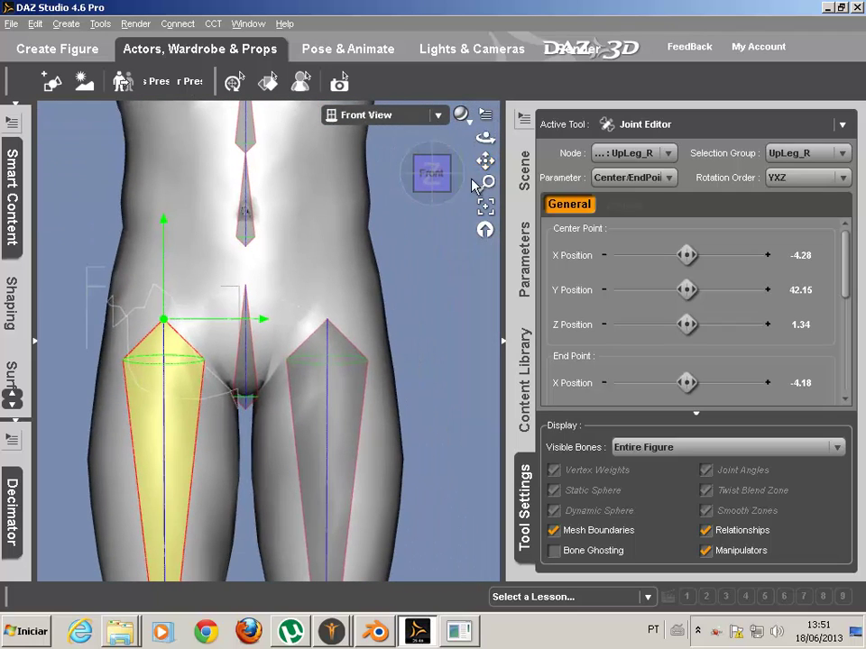
left_click(423, 123)
left_click(400, 165)
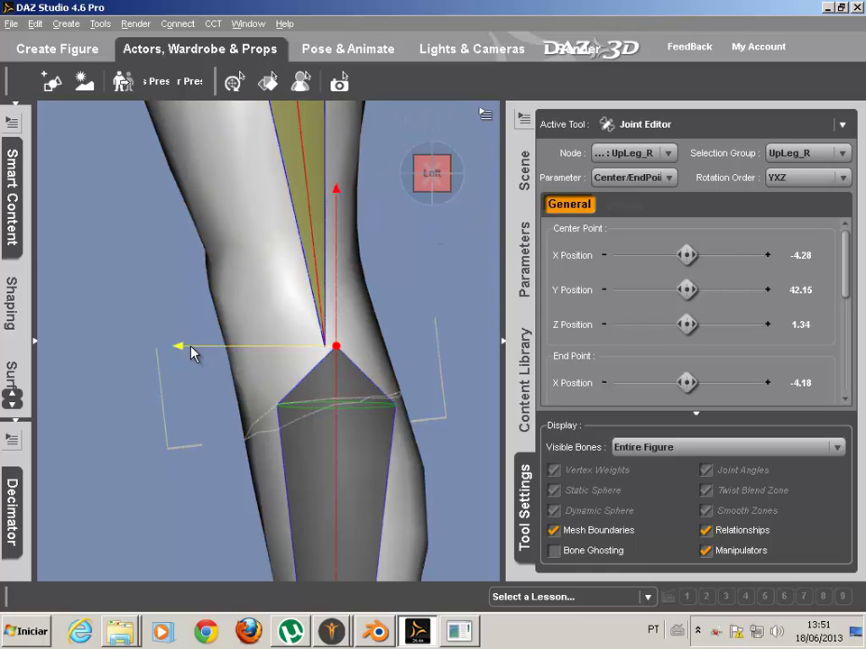
left_click_drag(191, 351, 215, 365)
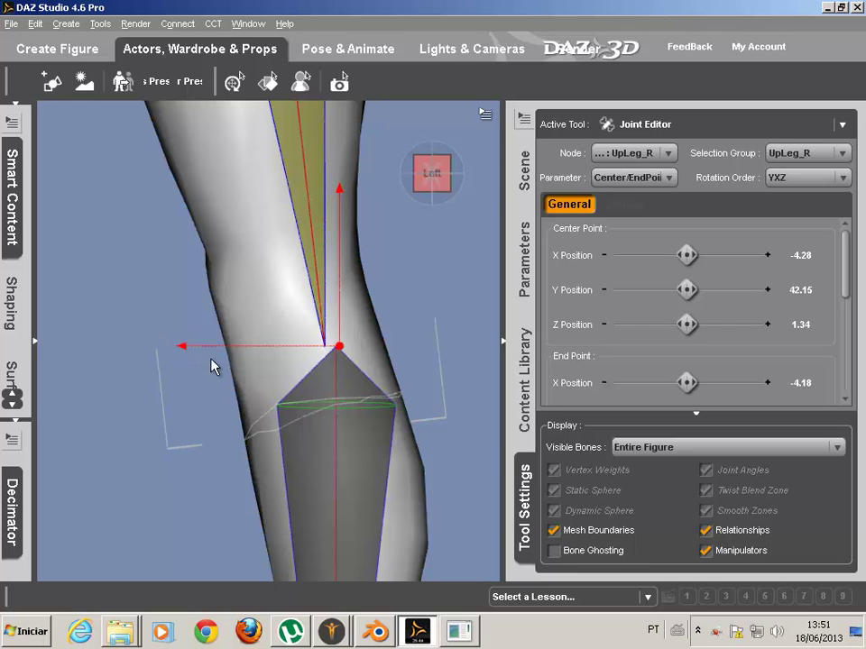
left_click(35, 24)
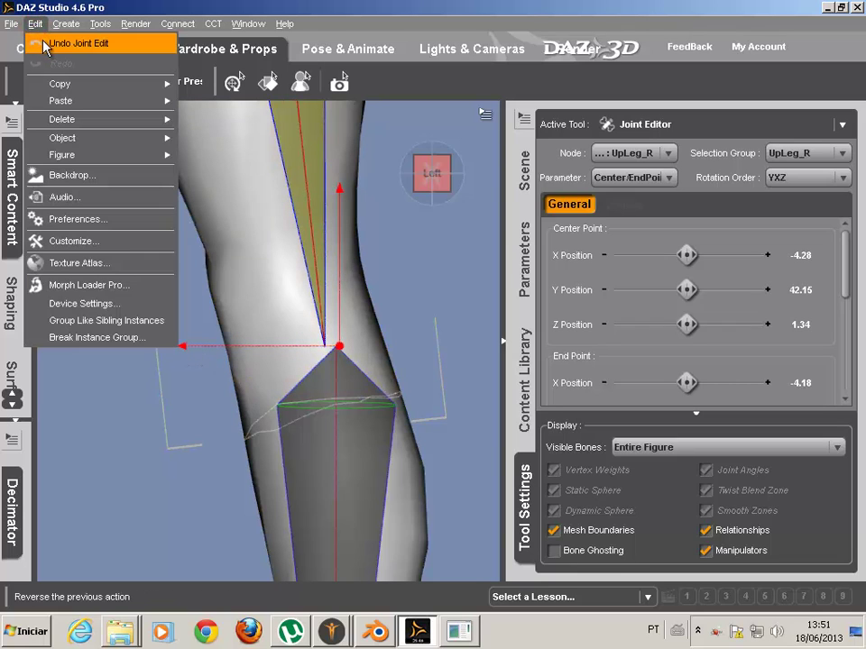
left_click(43, 46)
scroll(382, 360, "down", 5)
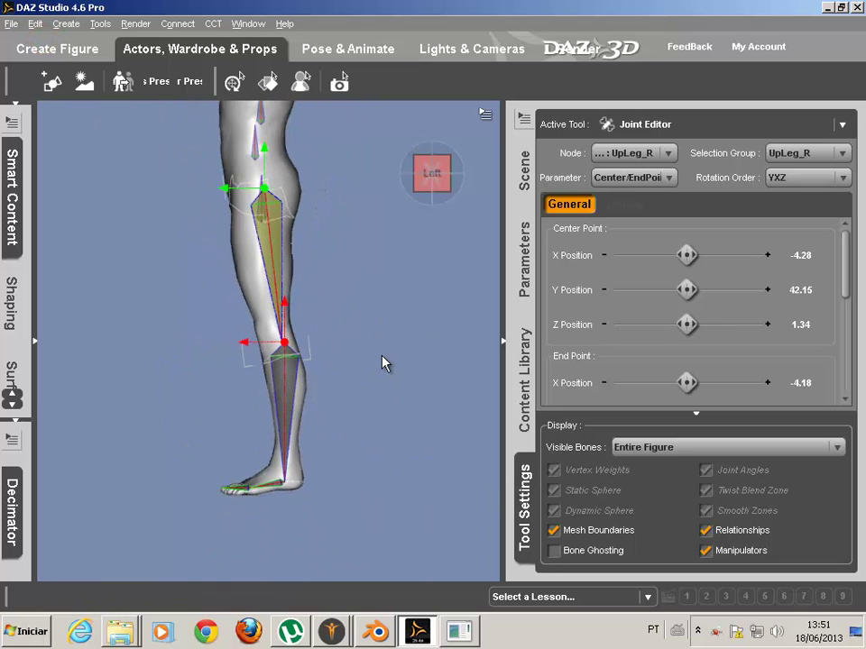
scroll(383, 363, "up", 5)
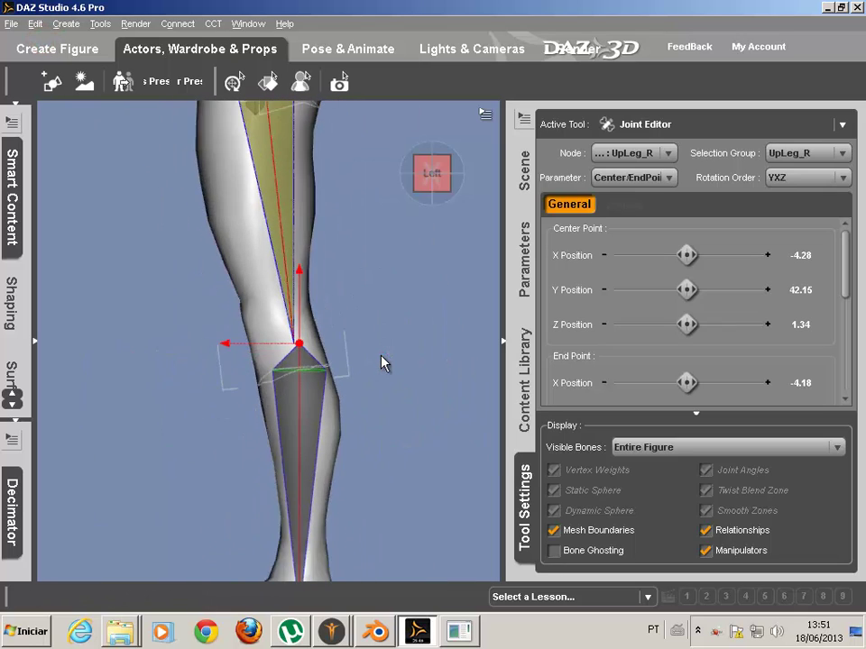
scroll(382, 363, "down", 3)
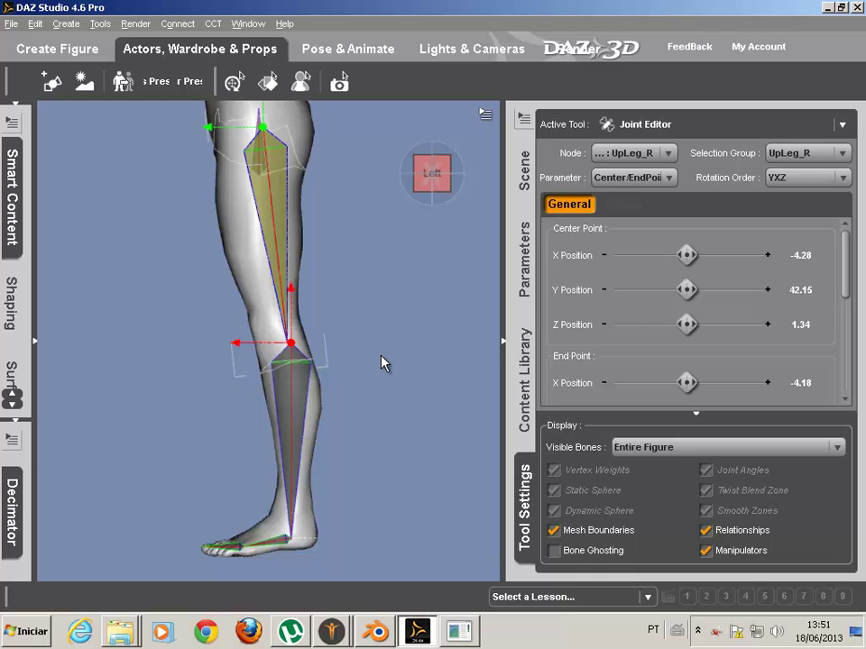
Shift the center point of the left shin bone LoLeg_L forward at the knee to Z Position -0.59.
scroll(382, 362, "up", 5)
left_click(326, 376)
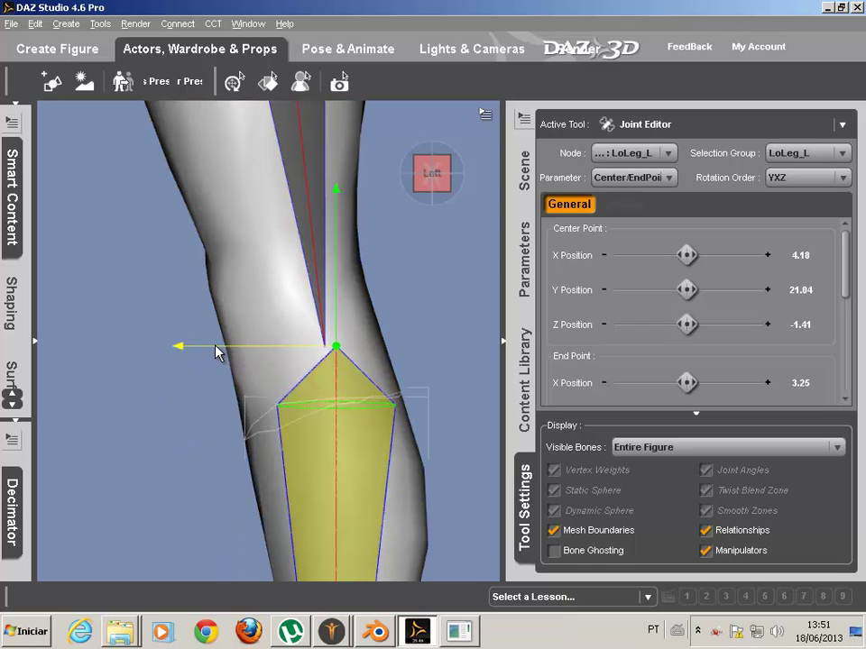
left_click_drag(218, 352, 190, 352)
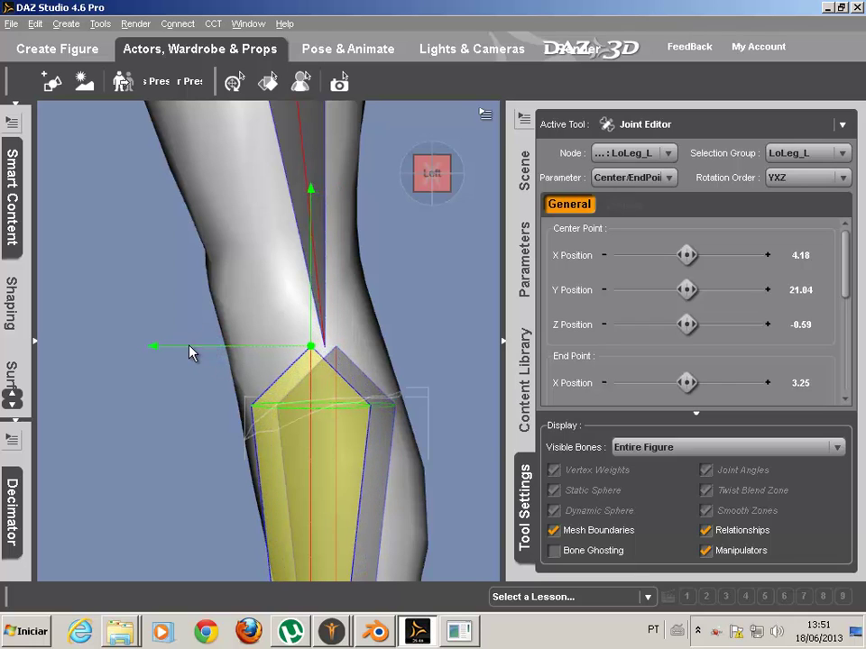
Copy the center point Z Position of -0.59 from LoLeg_L and apply it to the right shin bone LoLeg_R.
left_click(814, 327)
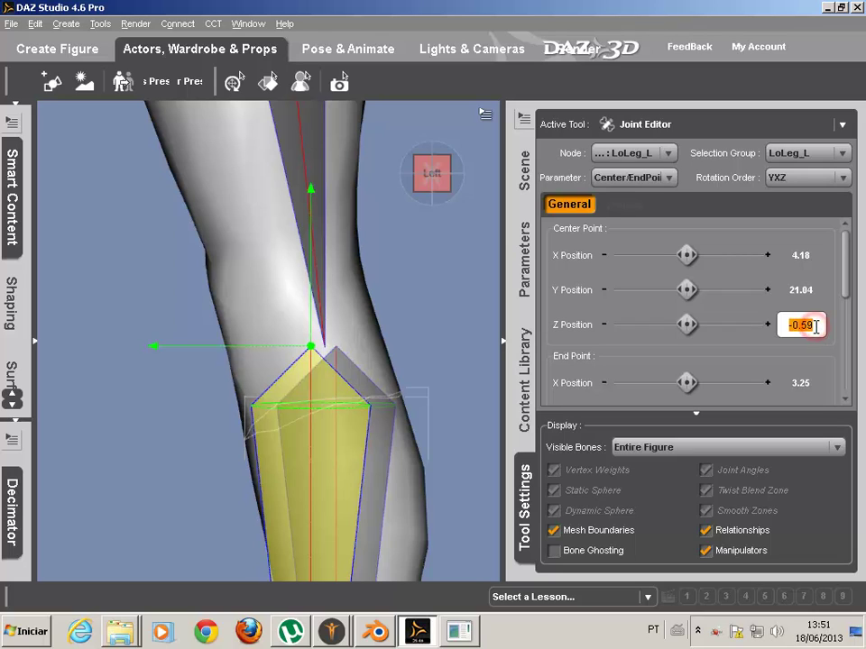
left_click(365, 388)
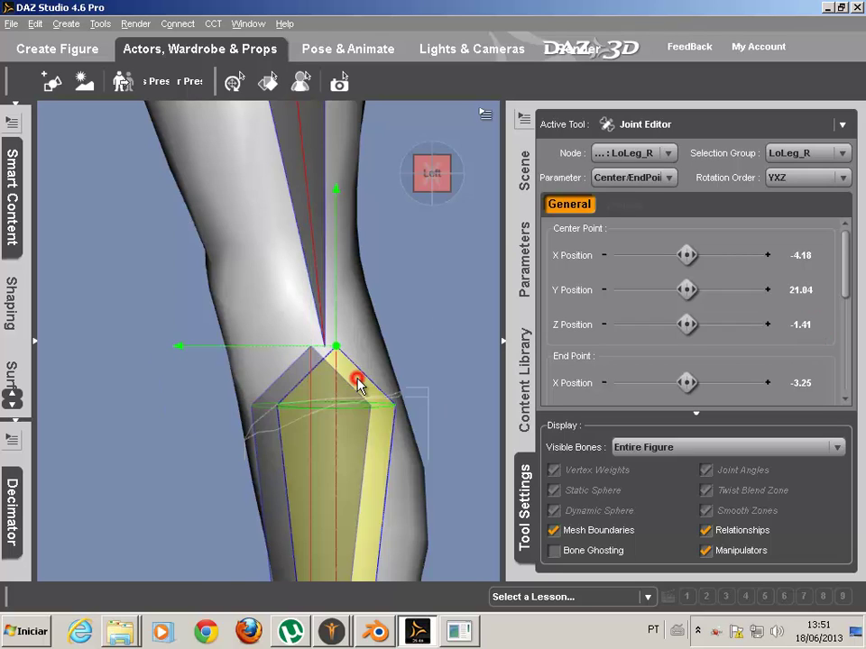
left_click(812, 326)
type("-0.59")
key("Return")
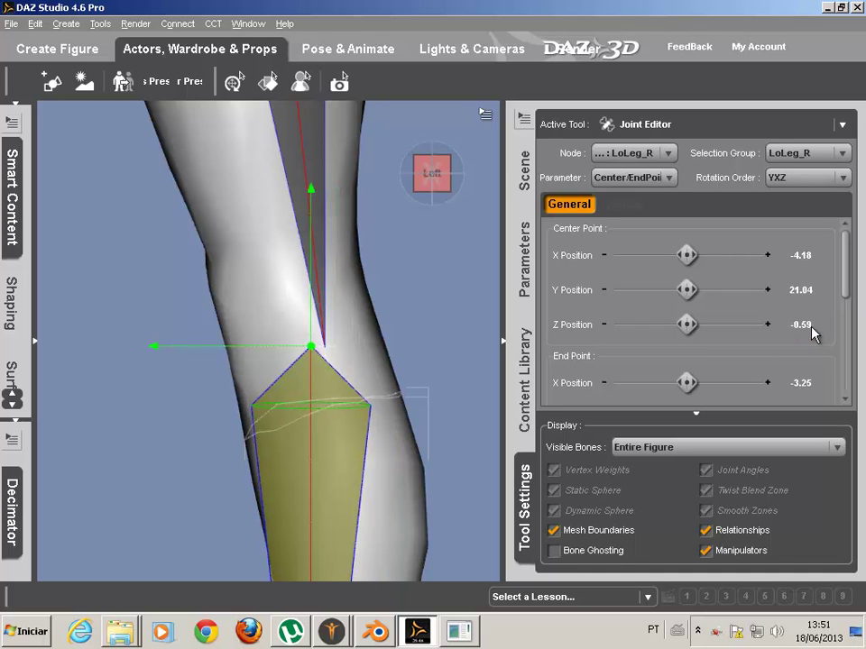
Adjust the orientation X Rotation of the left thigh bone UpLeg_L to 5.15 so its tip meets the shin bone at the knee.
left_click(307, 133)
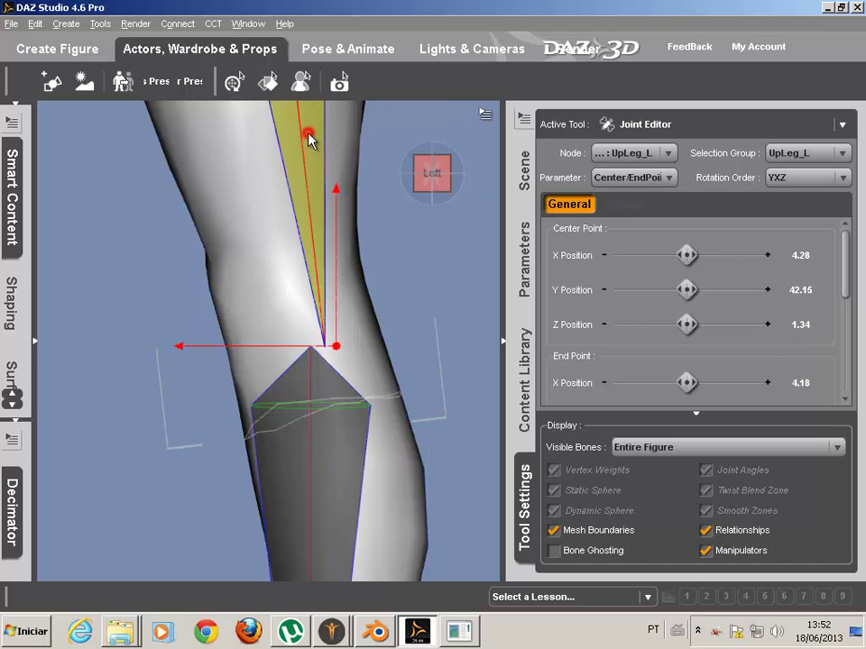
left_click_drag(839, 273, 852, 366)
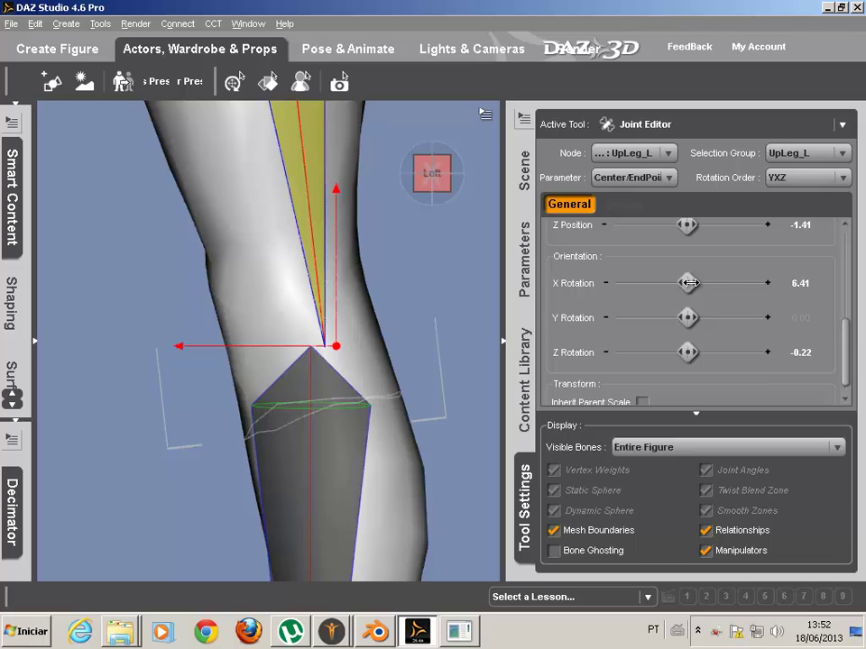
mouse_move(689, 283)
left_mouse_down()
mouse_move(649, 283)
mouse_move(690, 282)
left_mouse_up()
Copy the orientation X Rotation of 5.15 from UpLeg_L and apply it to the right thigh bone UpLeg_R.
left_click(316, 271)
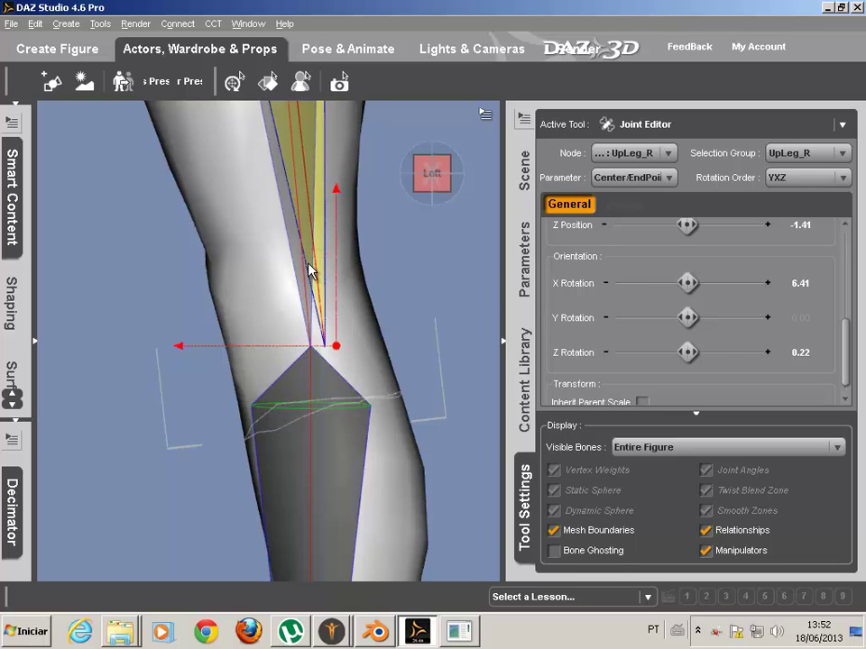
left_click(301, 265)
left_click(798, 283)
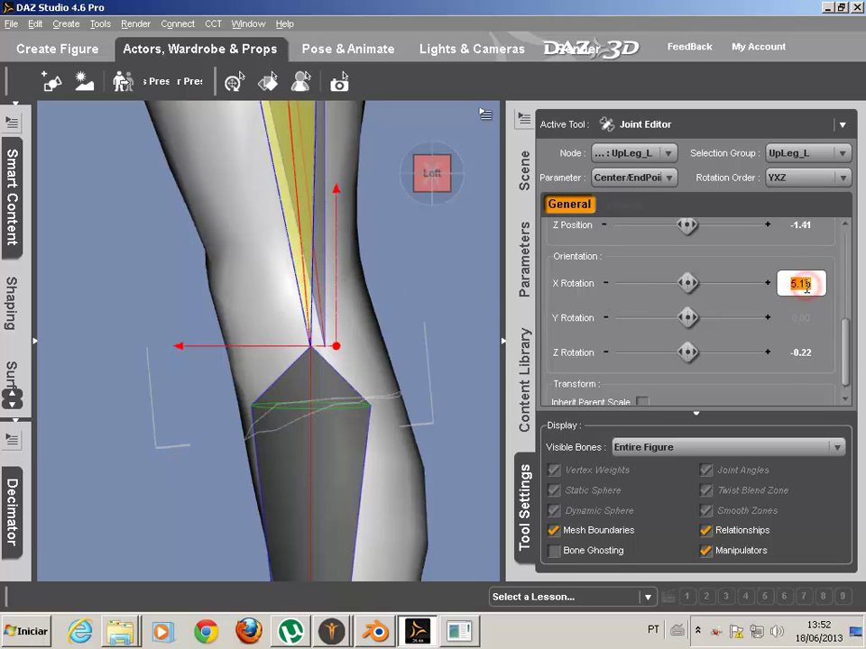
left_click(319, 277)
left_click(799, 283)
type("5.15")
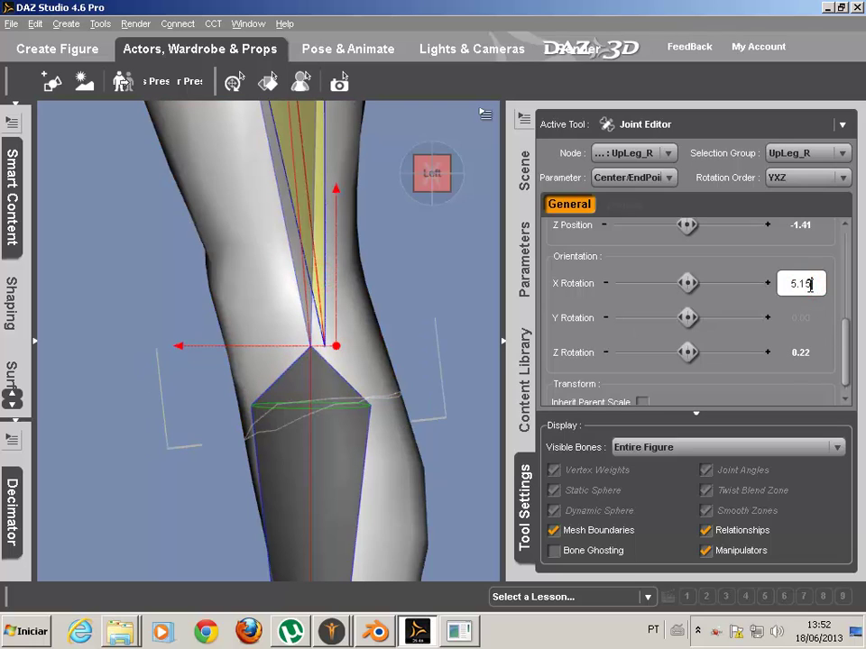
key("Return")
Examine the alignment of the head, neck, spine and shoulder bones on the figure's upper body in perspective view.
mouse_move(468, 179)
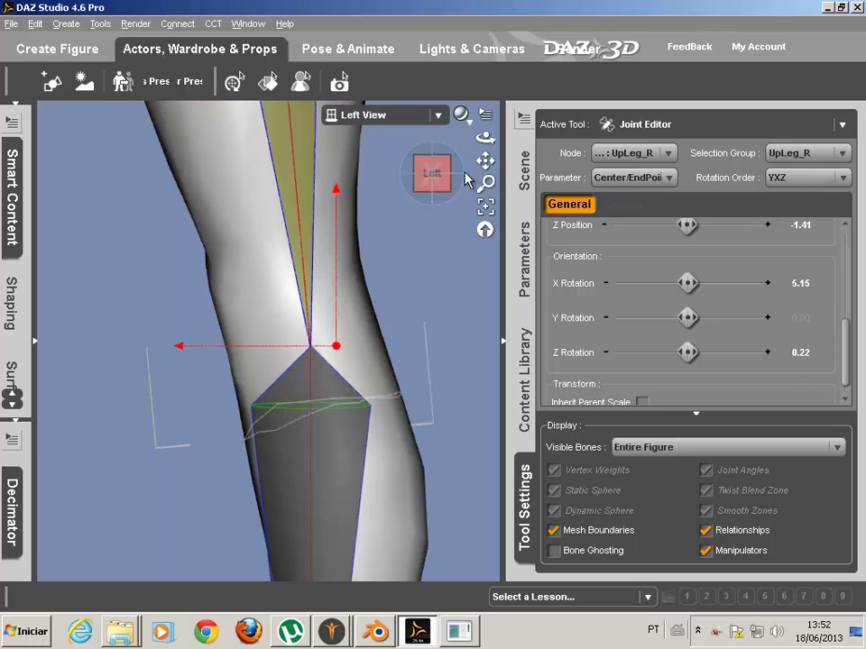
left_click_drag(488, 164, 490, 81)
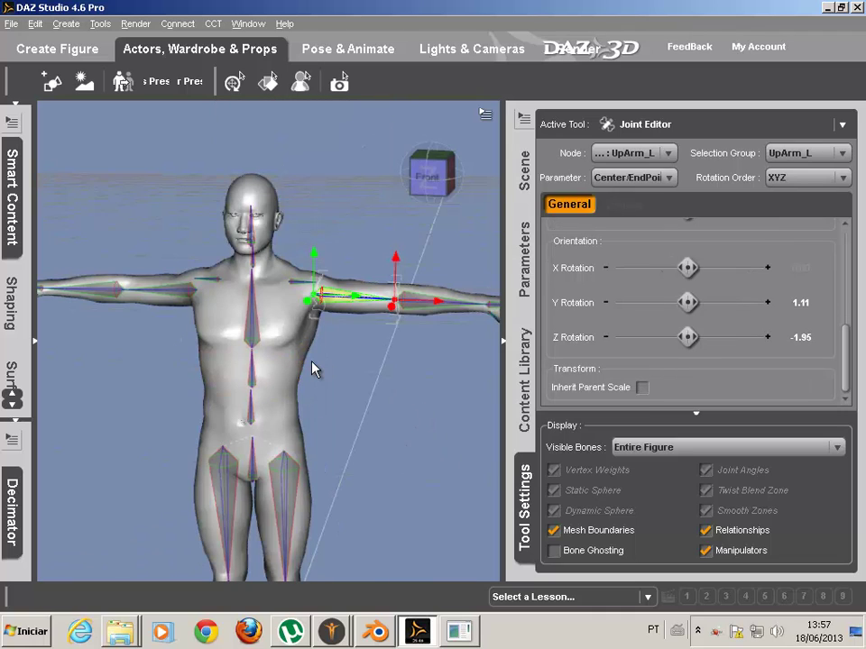
scroll(312, 368, "down", 1)
scroll(313, 368, "up", 2)
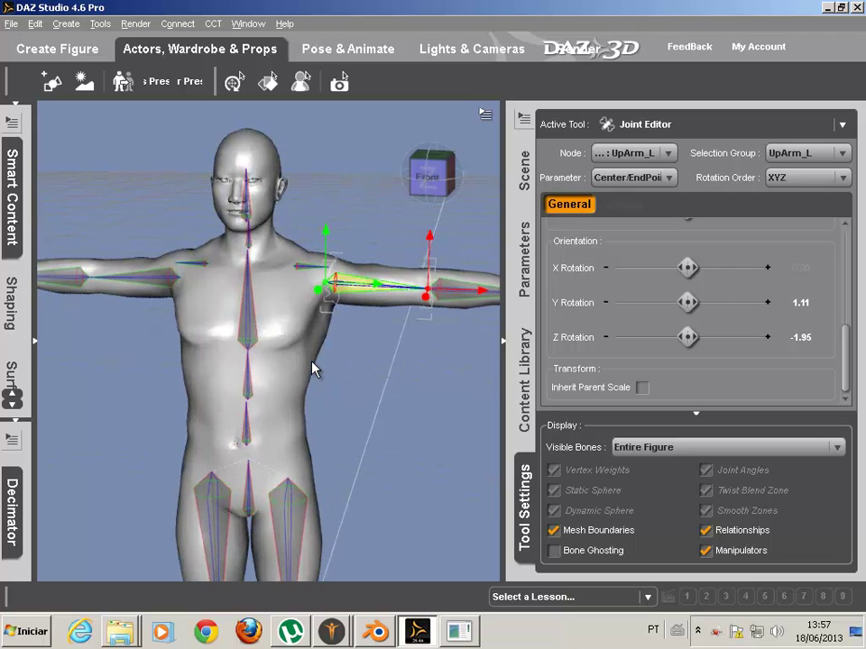
left_click_drag(485, 162, 502, 213)
scroll(321, 238, "up", 5)
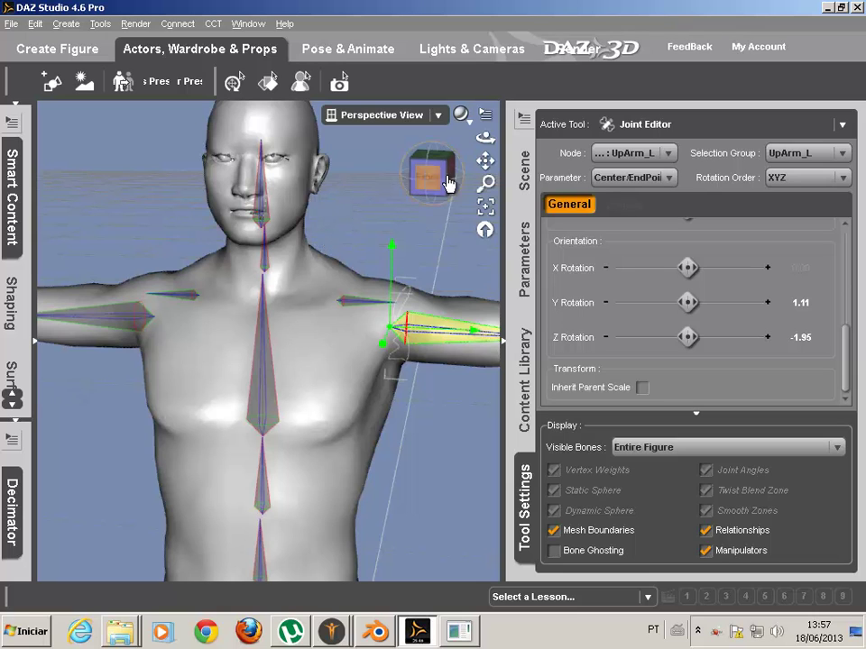
left_click_drag(485, 161, 495, 241)
scroll(382, 249, "up", 5)
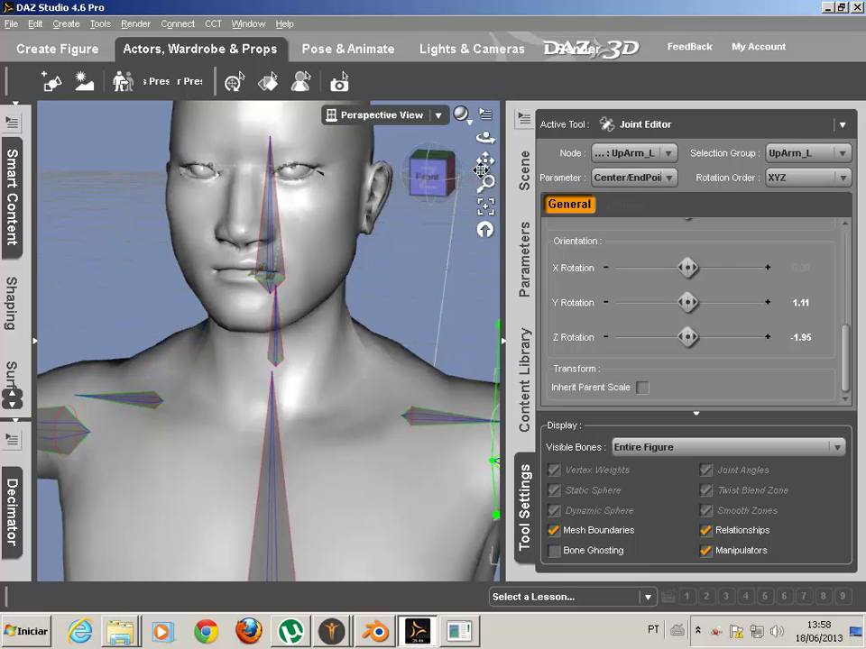
left_click_drag(485, 160, 501, 260)
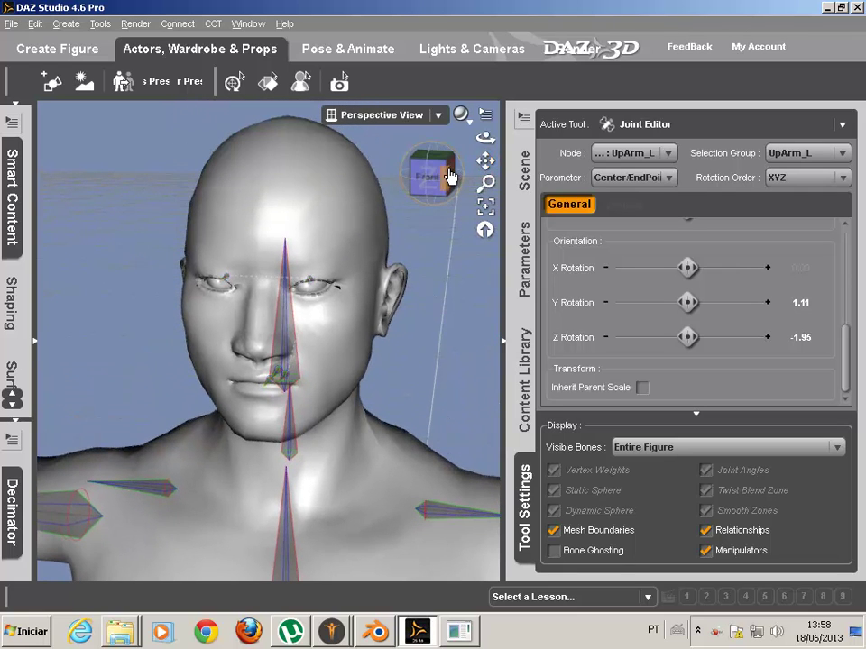
mouse_move(451, 169)
left_mouse_down()
mouse_move(387, 156)
mouse_move(453, 178)
left_mouse_up()
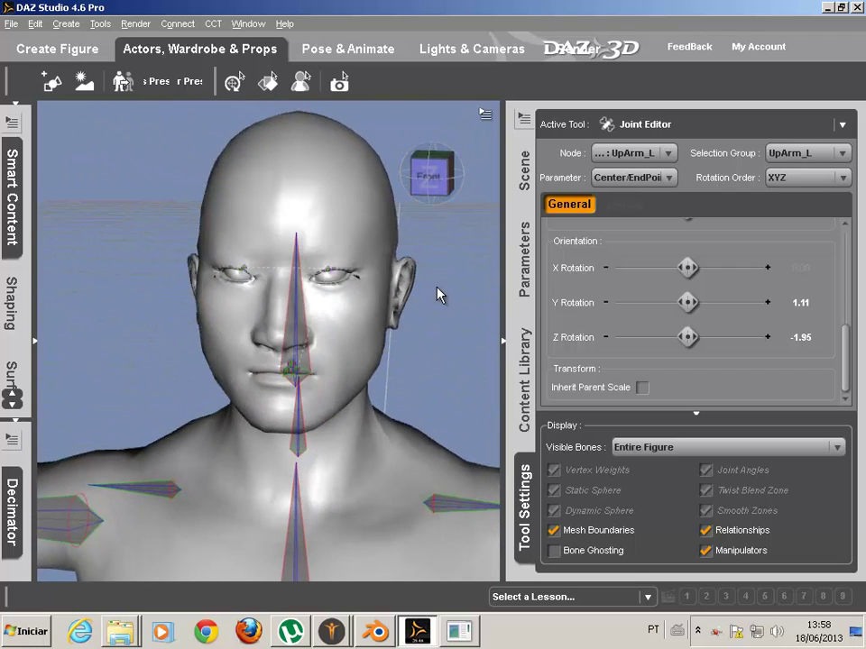
scroll(438, 298, "down", 5)
mouse_move(441, 174)
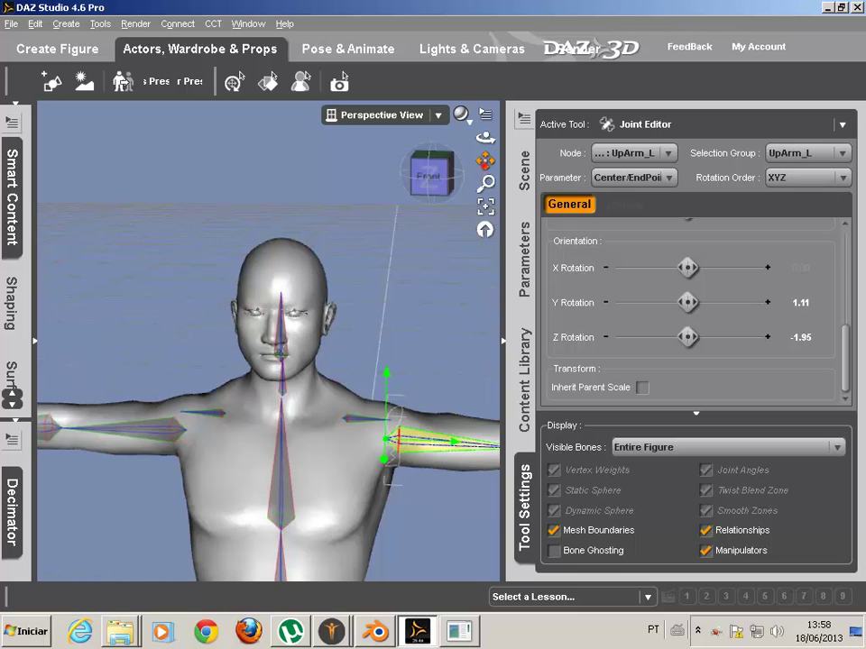
left_click_drag(485, 160, 456, 26)
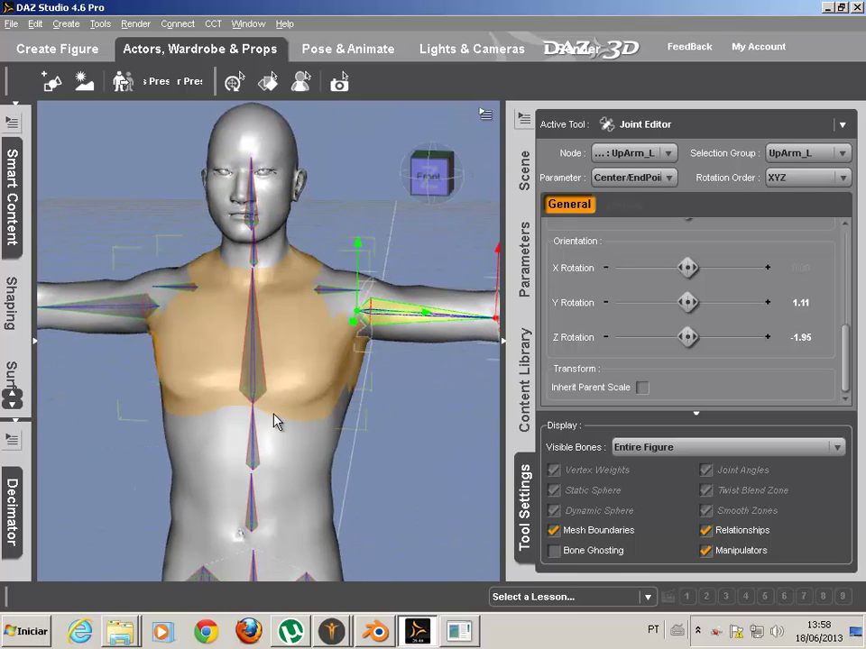
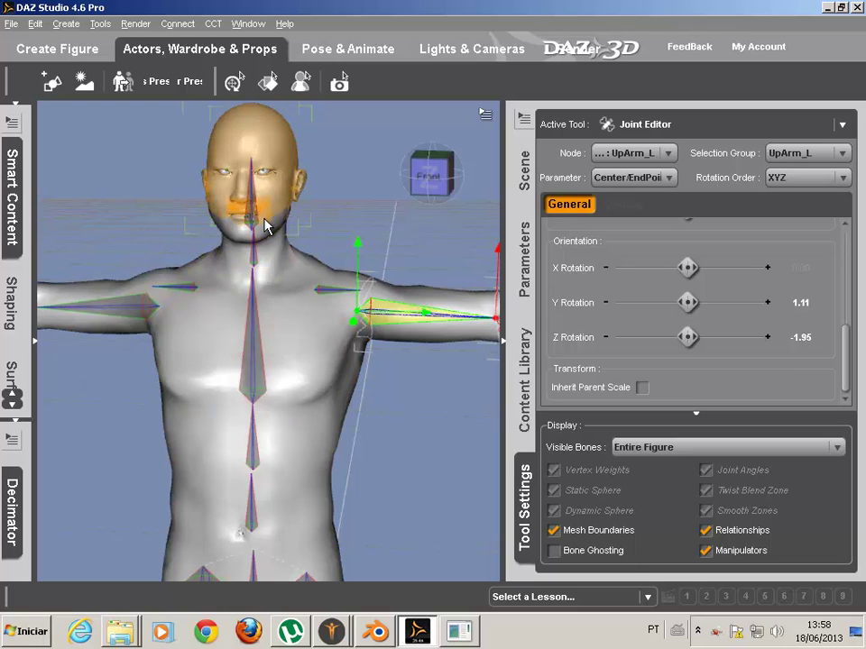
scroll(269, 224, "up", 1)
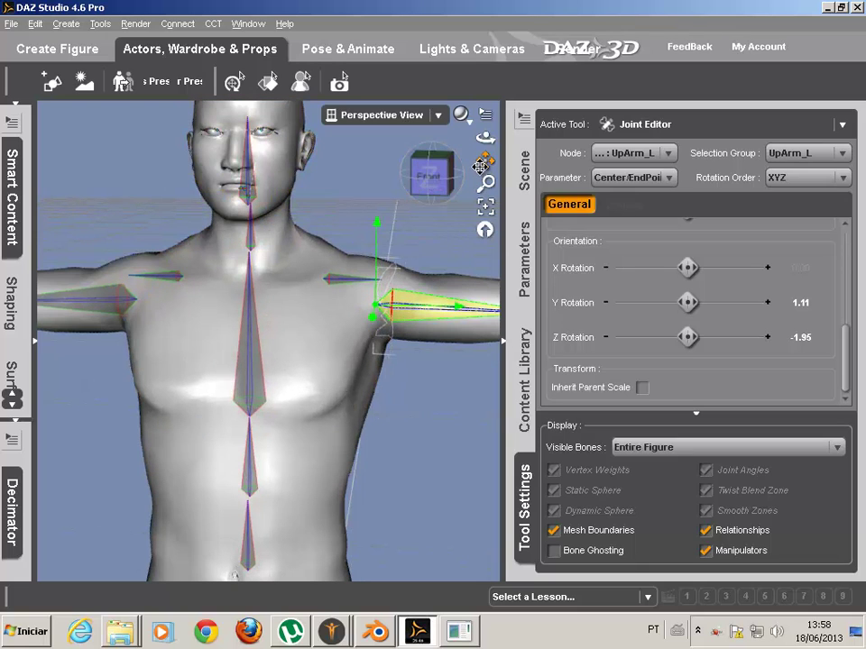
left_click_drag(484, 163, 495, 245)
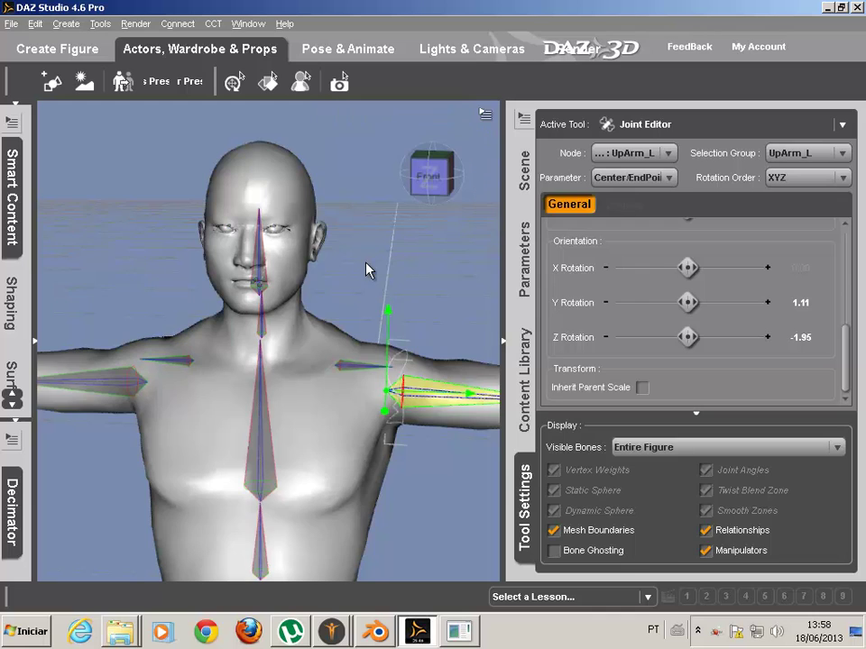
scroll(366, 263, "up", 1)
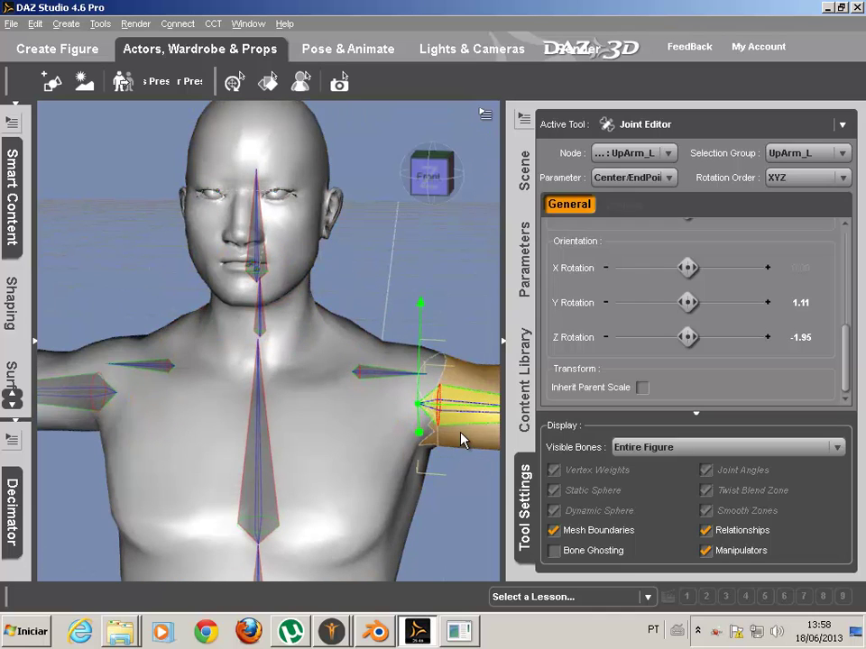
Save the figure as a Figure/Prop Asset over the existing Chong.duf in the Figures folder, accepting the overwrite.
left_click(10, 23)
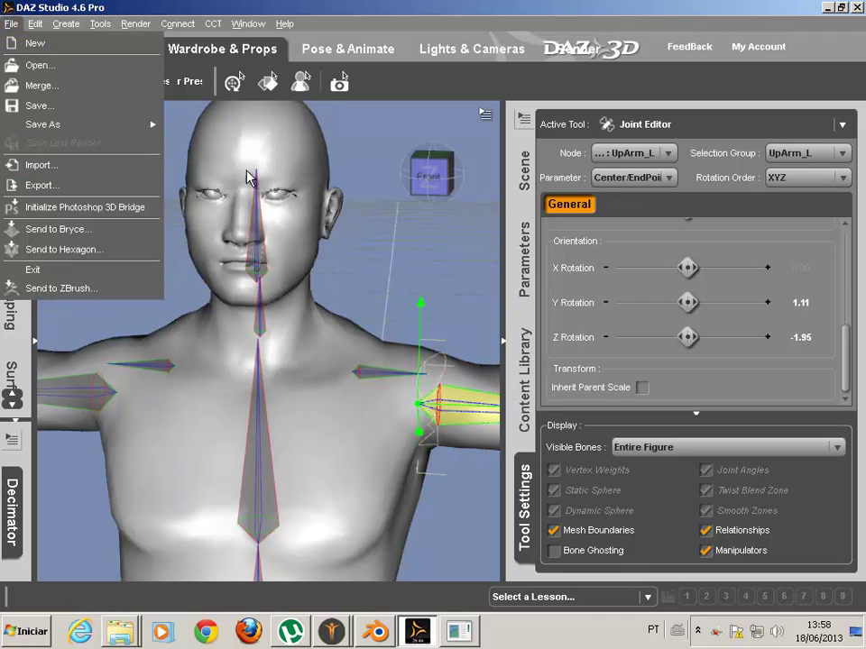
mouse_move(54, 124)
mouse_move(261, 477)
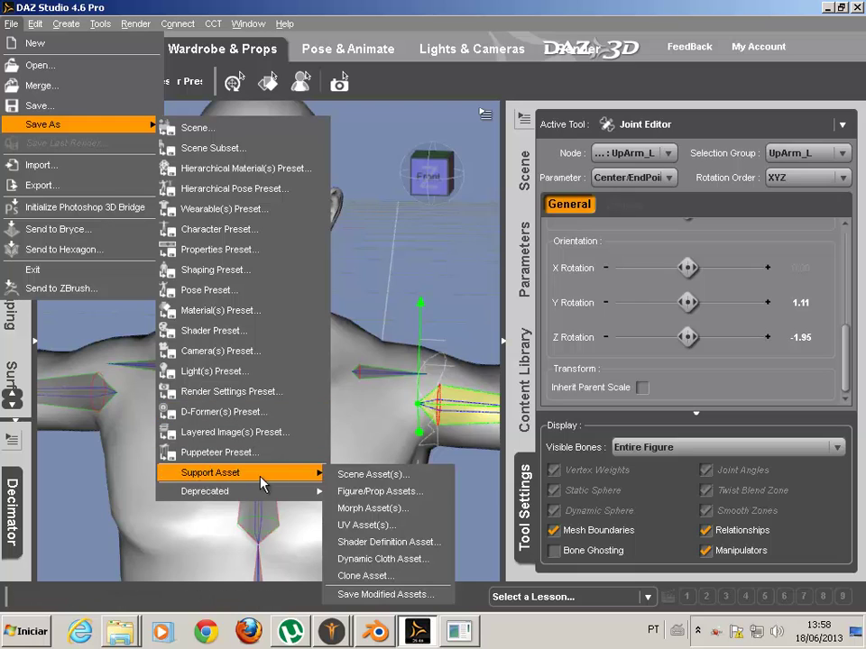
left_click(412, 494)
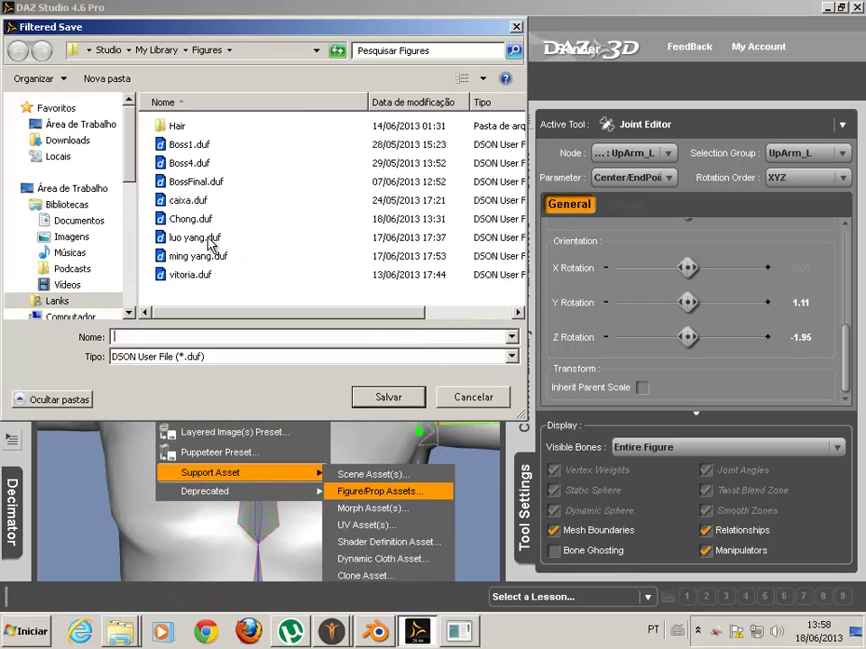
left_click(204, 221)
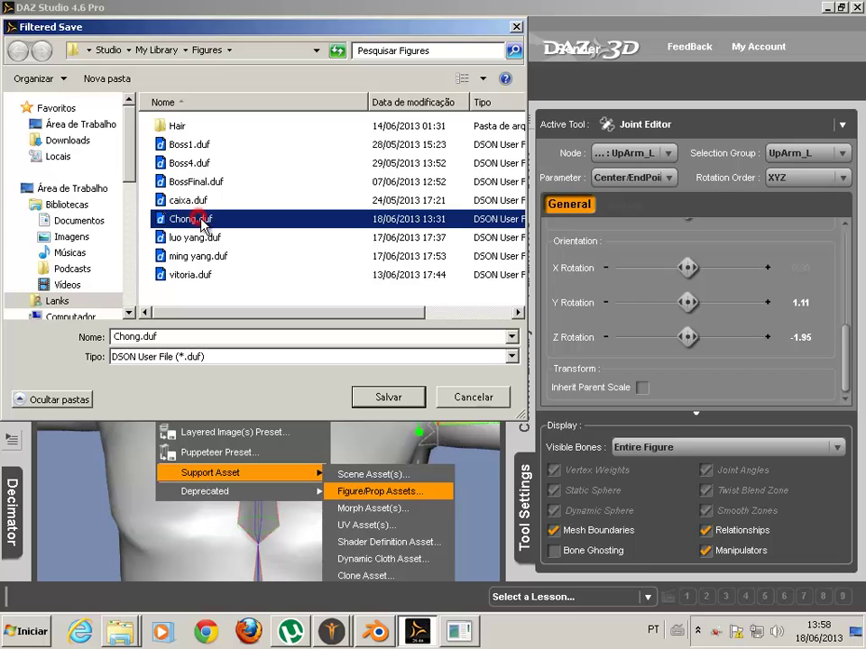
left_click(381, 397)
left_click(400, 332)
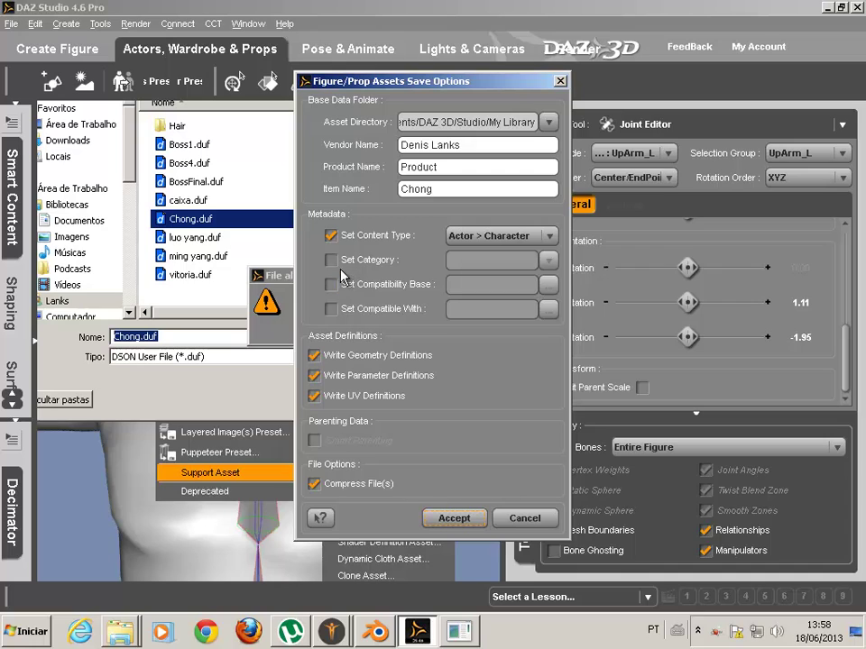
Enable the category metadata for the Chong asset, set it to Default/People/Male, and accept the save options.
left_click(344, 260)
left_click(550, 260)
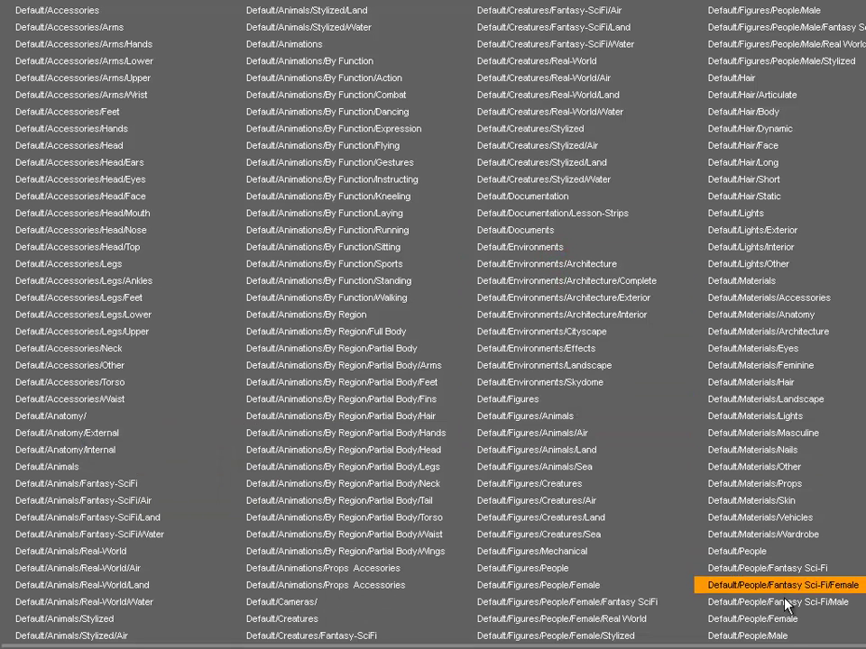
left_click(730, 635)
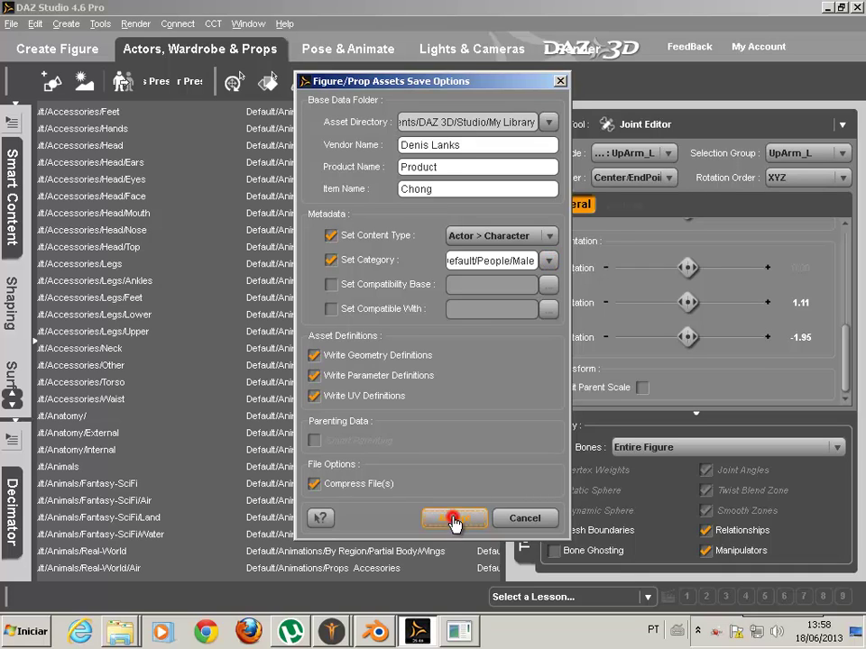
left_click(453, 521)
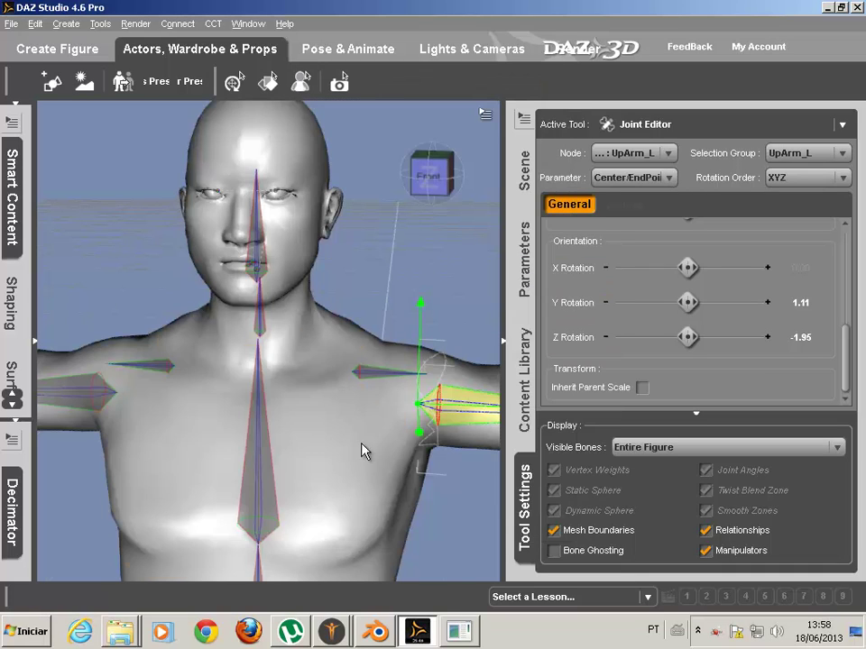
scroll(411, 388, "down", 2)
scroll(410, 376, "down", 2)
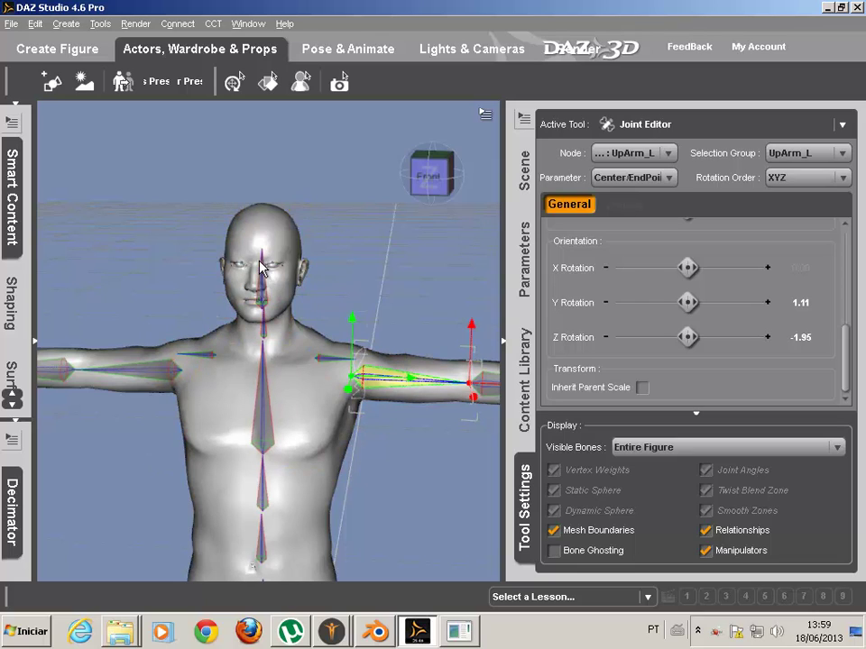
scroll(327, 298, "up", 5)
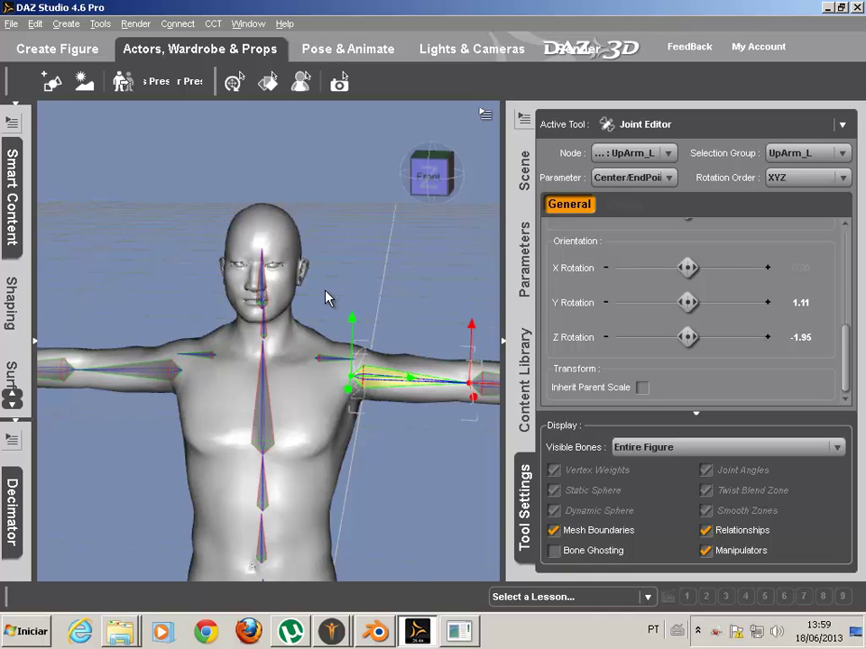